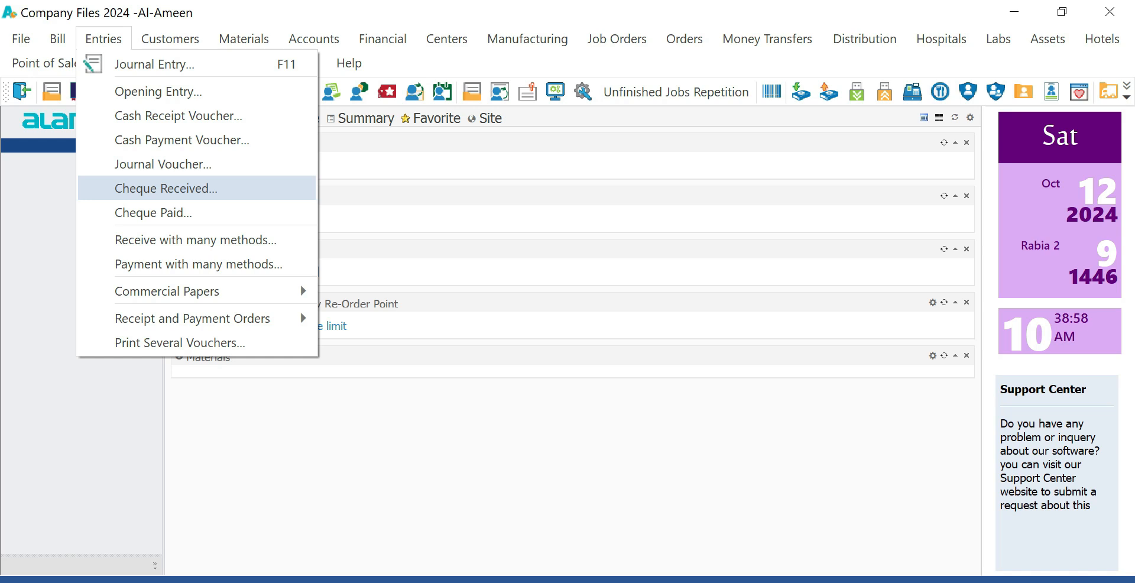
Start a new received cheque with paper number 50001, checking its issue and maturity dates.
key("Escape")
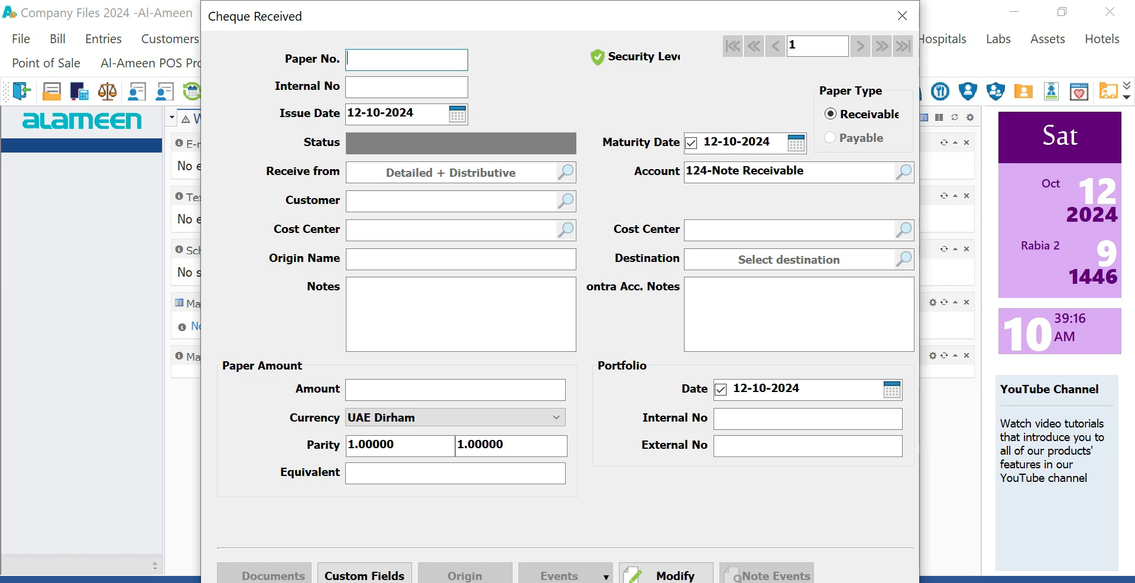
type("50001")
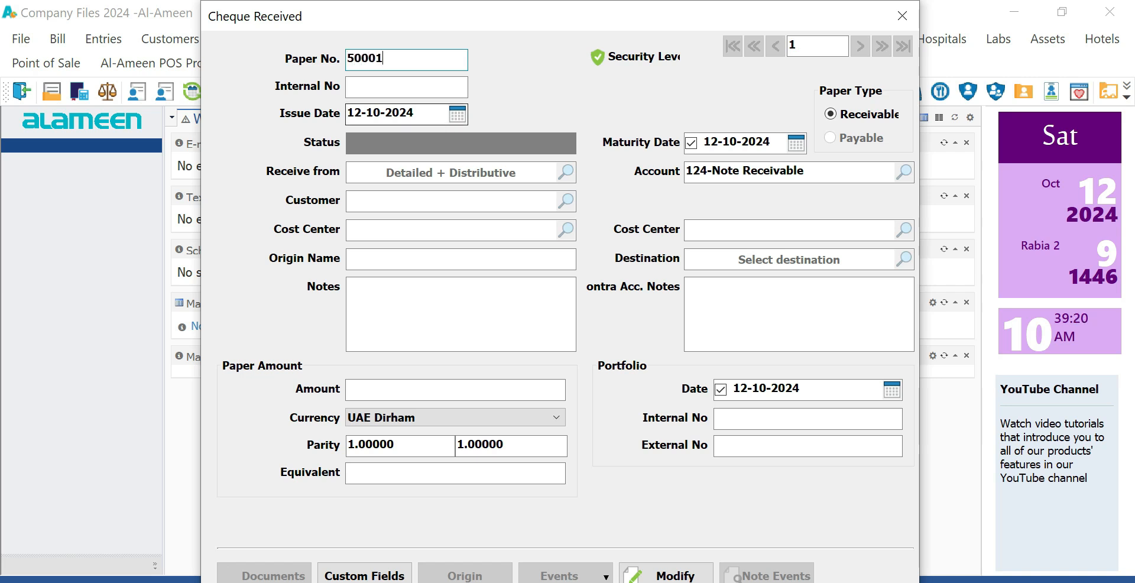
left_click(426, 113)
left_click_drag(426, 113, 348, 113)
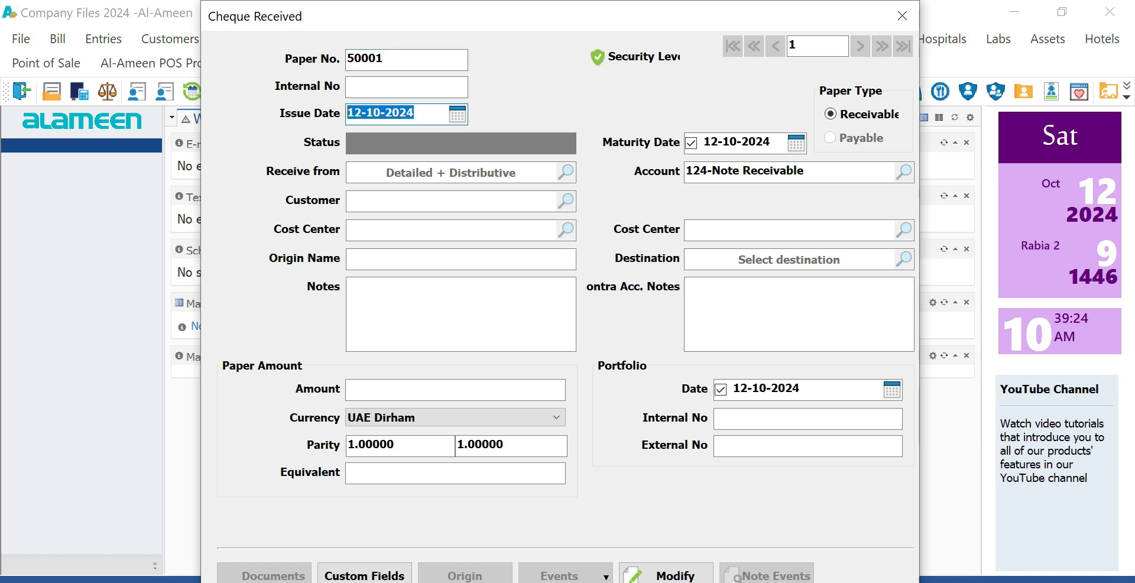
left_click(421, 114)
left_click_drag(421, 113, 347, 114)
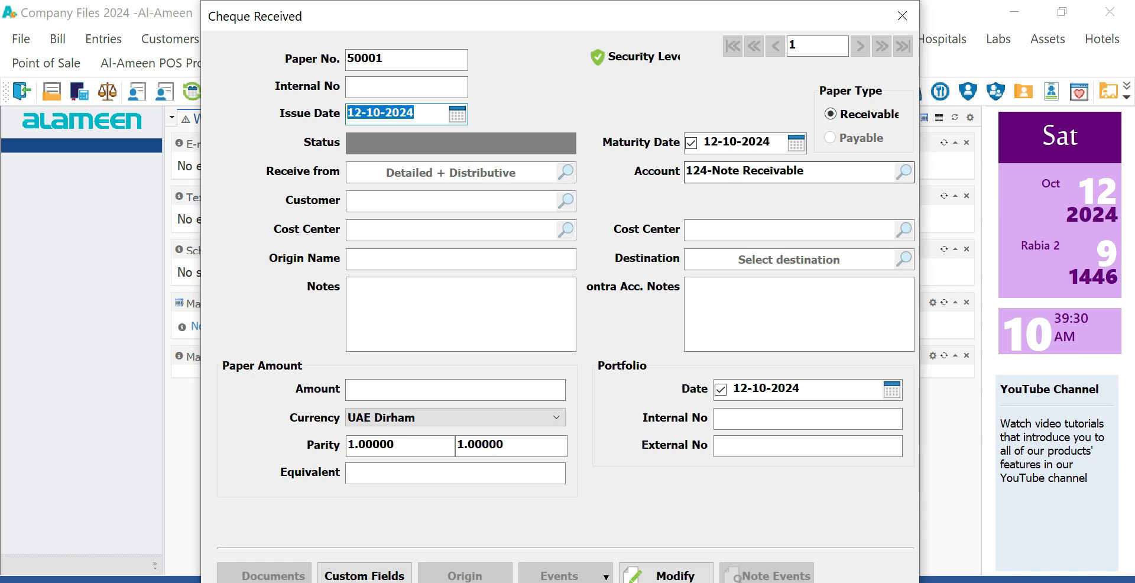
left_click_drag(757, 142, 703, 142)
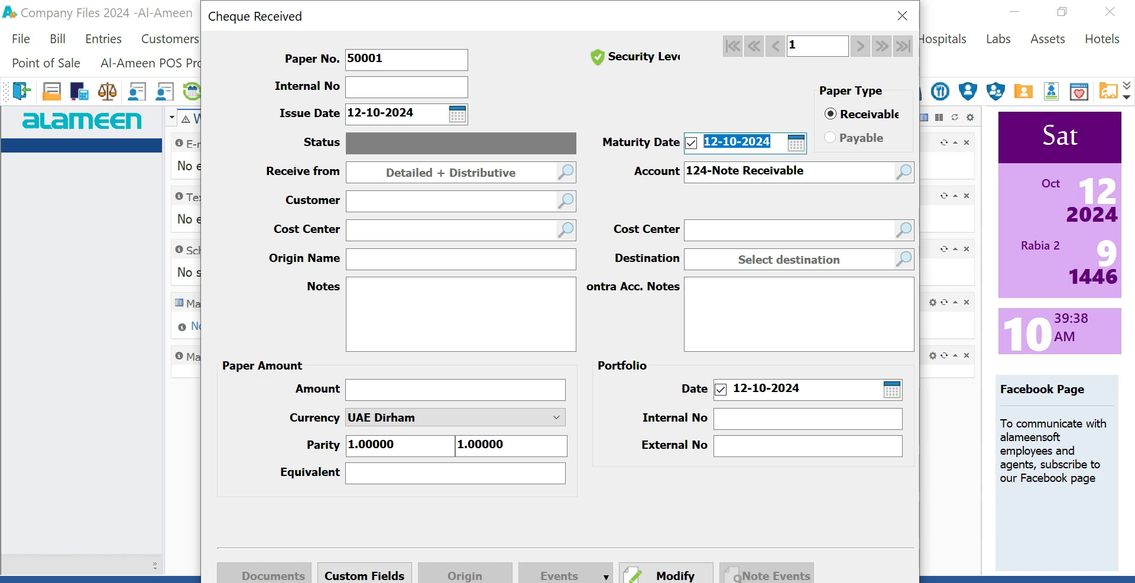
left_click_drag(776, 142, 701, 143)
Search the accounts for "comp" and set Company No 1 as the account the cheque is received from.
left_click(451, 172)
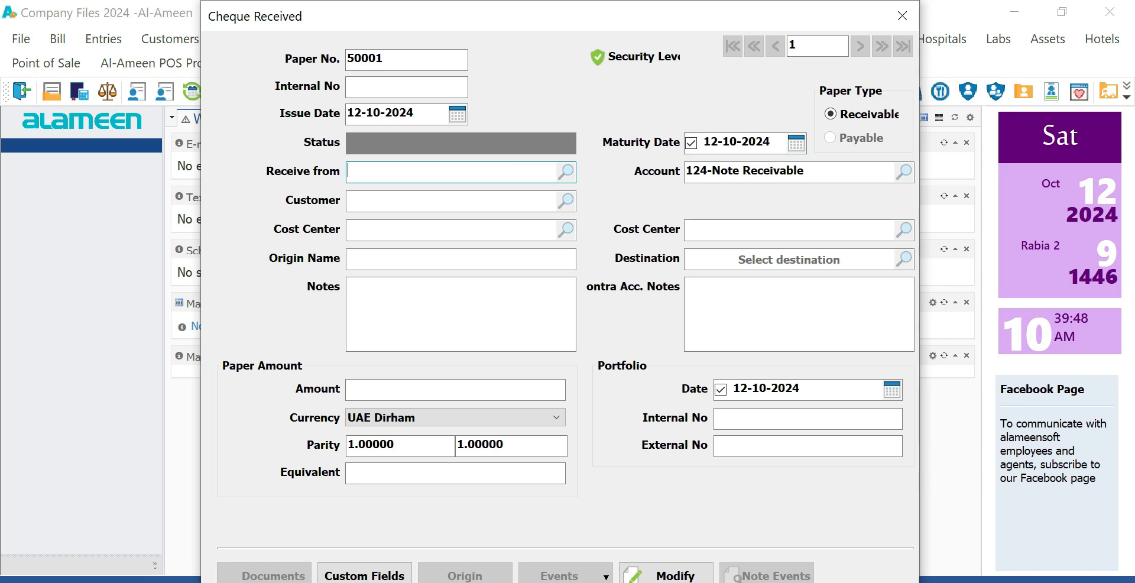
type("com")
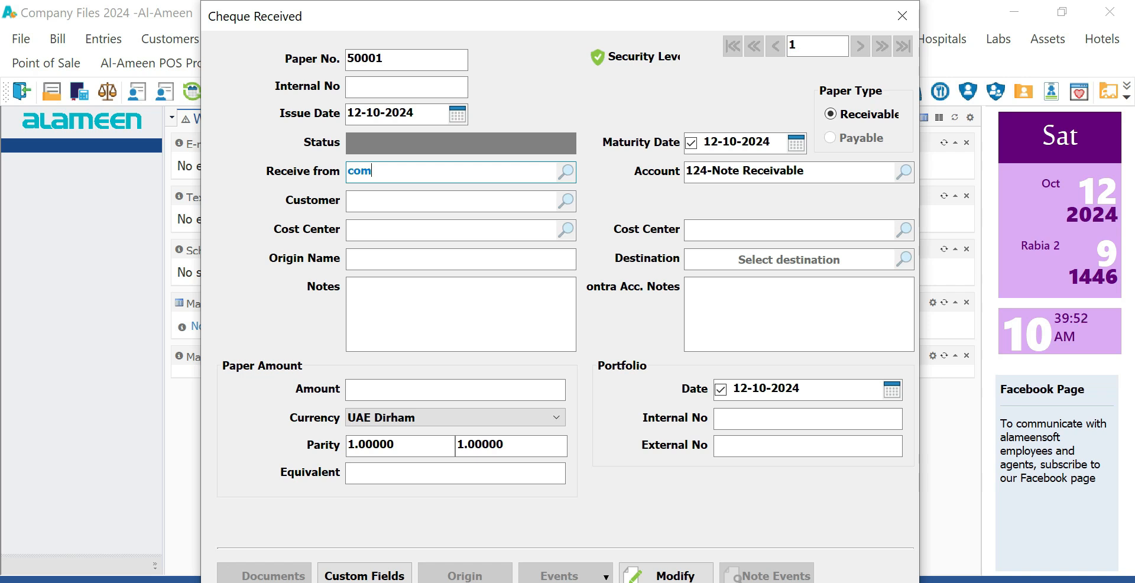
type("p")
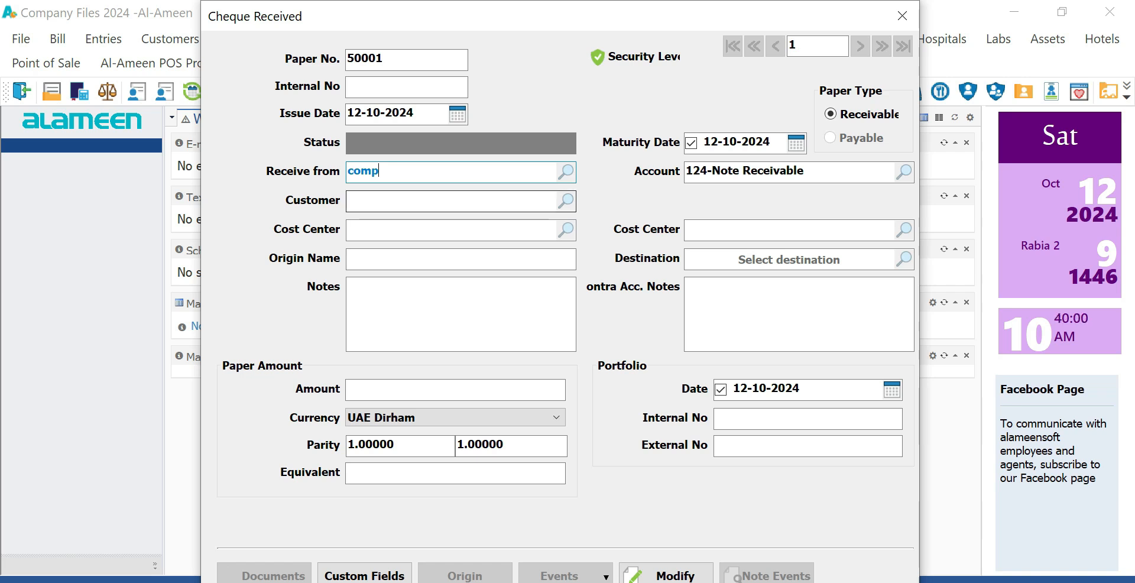
key("Return")
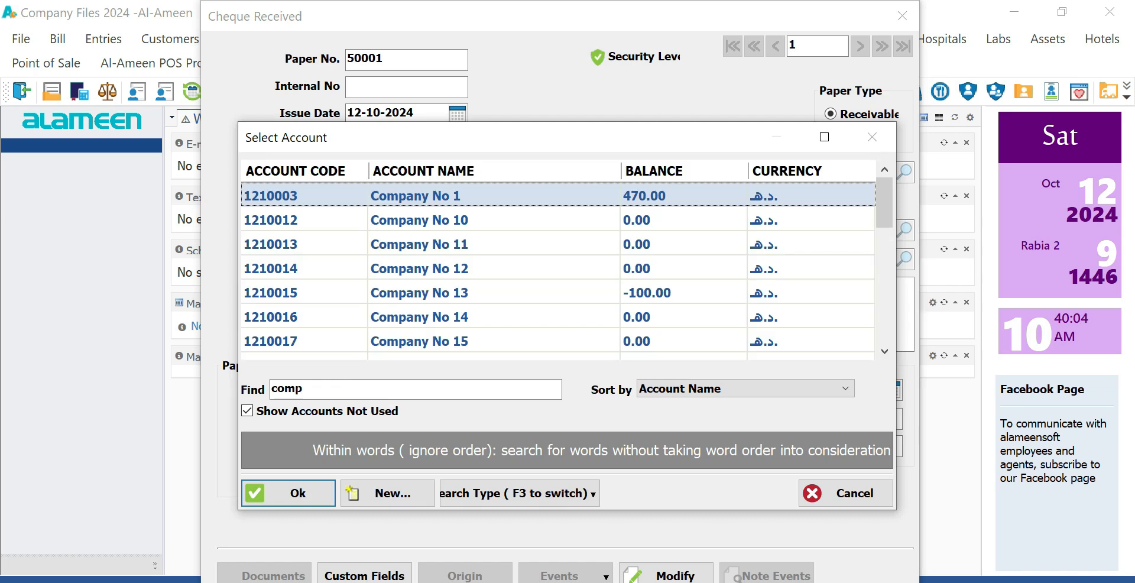
key("Return")
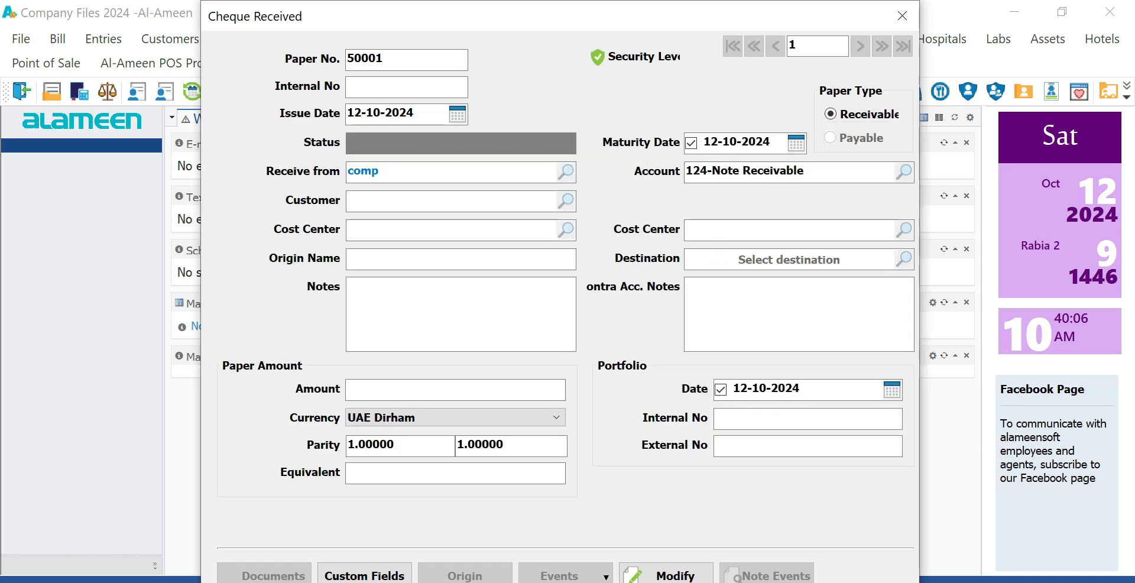
left_click(432, 300)
left_click_drag(501, 314, 348, 286)
left_click_drag(840, 314, 687, 286)
left_click_drag(501, 314, 348, 286)
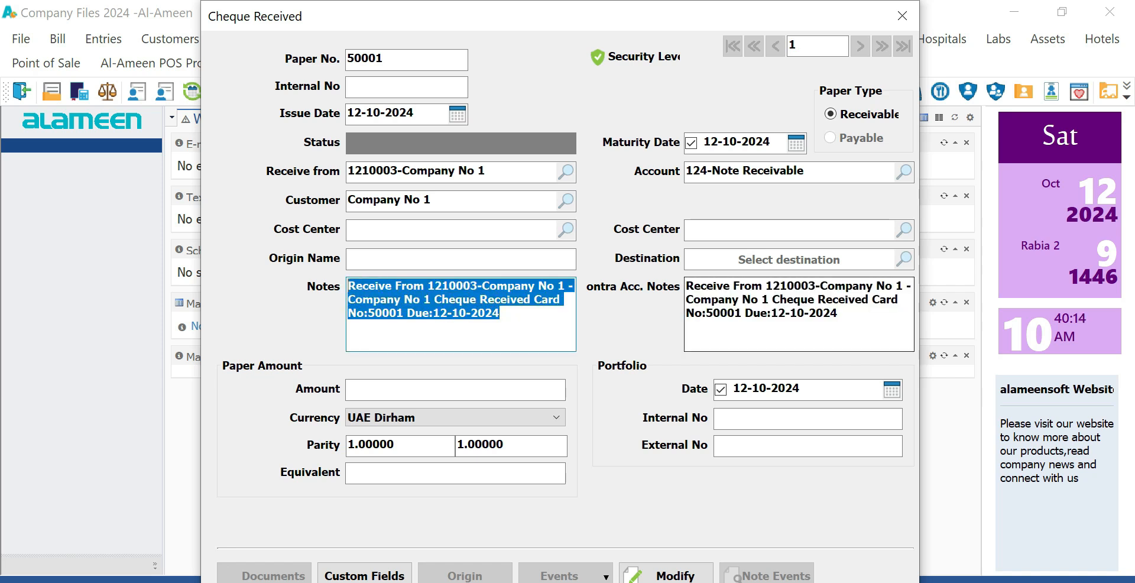
Create a destination card named ADIB with Latin name ADIB and assign it as the cheque's destination.
left_click(788, 259)
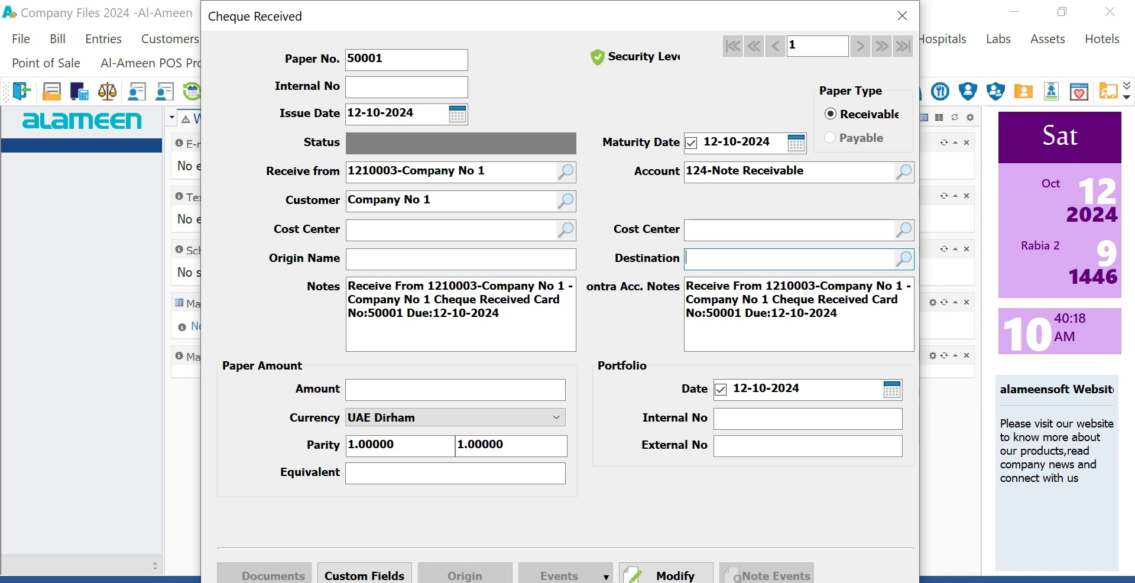
type("ADIB")
key("Return")
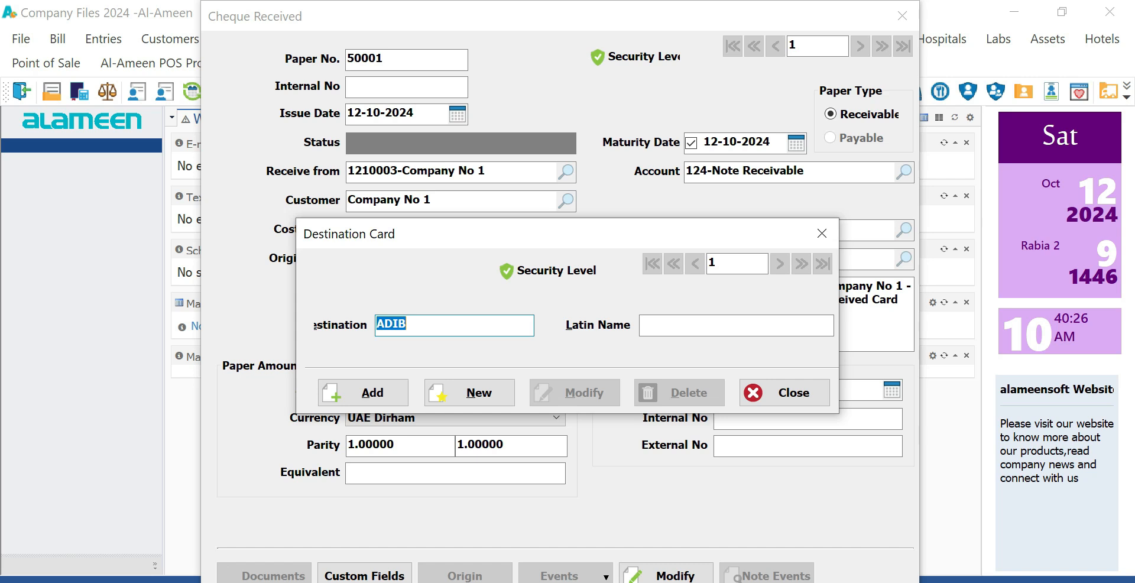
key("Tab")
type("ADIB")
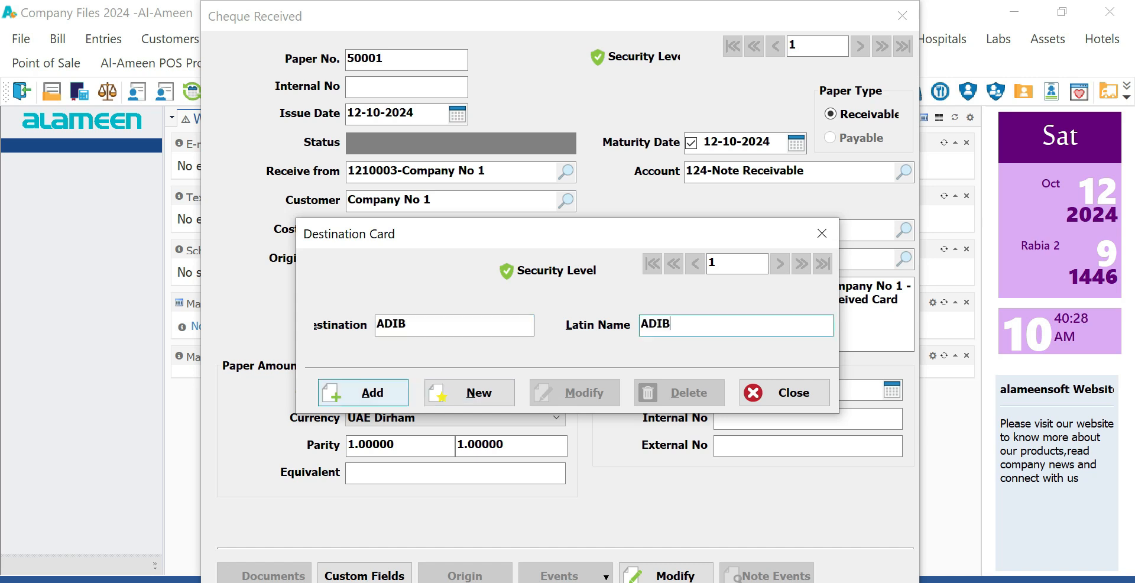
key("Return")
key("Return")
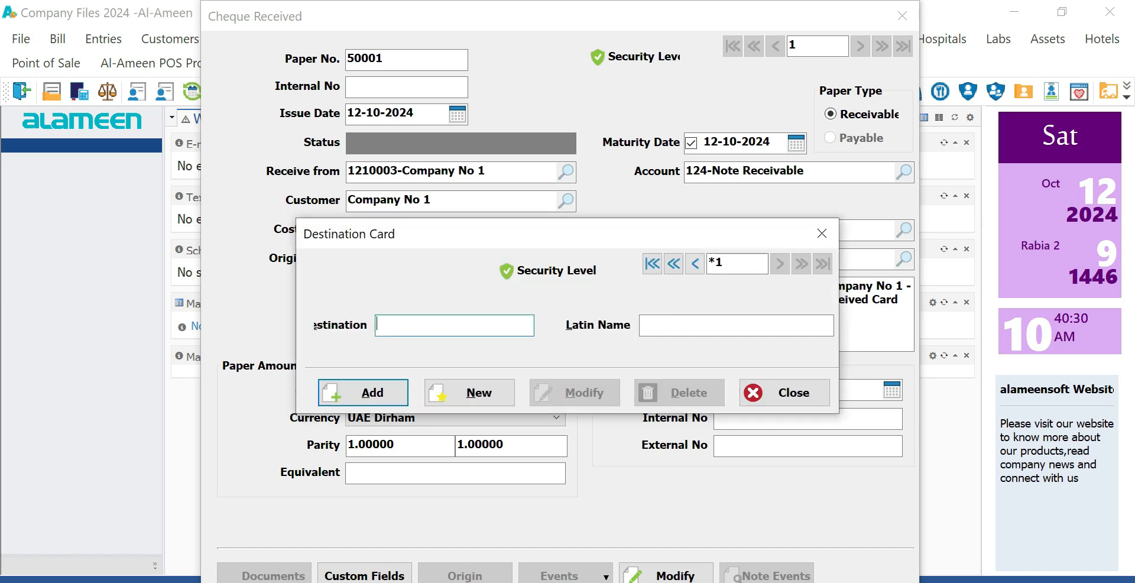
key("Escape")
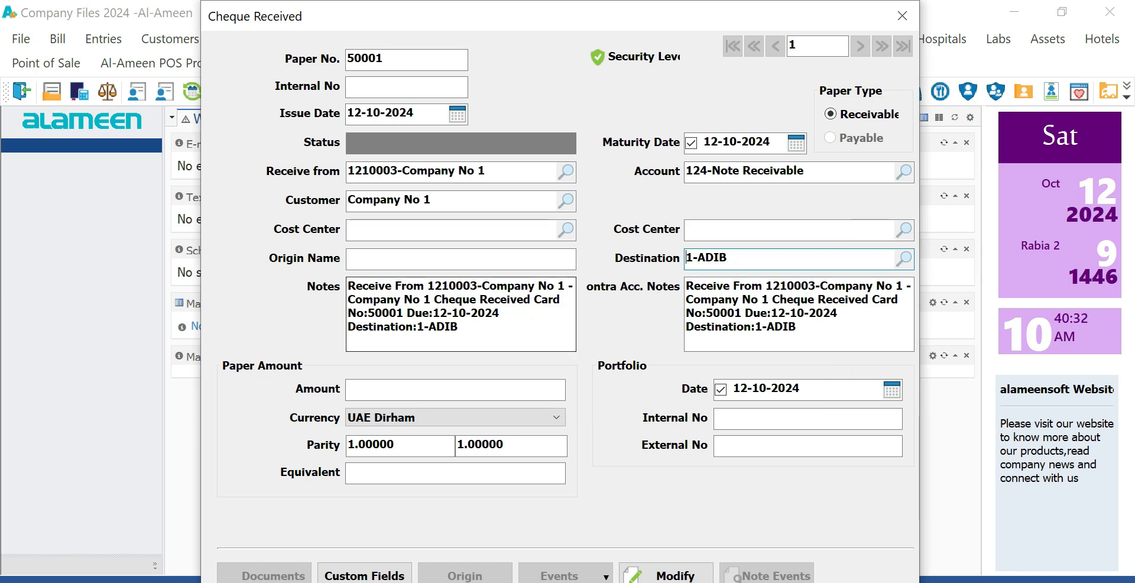
left_click_drag(463, 328, 348, 286)
left_click_drag(686, 285, 789, 327)
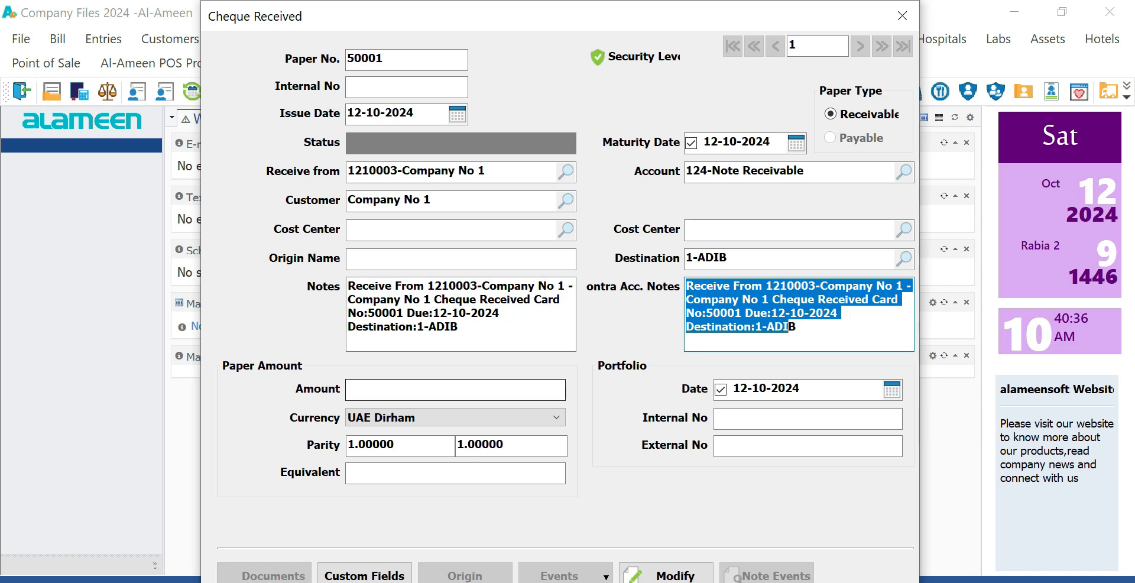
Set the cheque's paper amount to 450.
left_click(473, 390)
type("450")
key("Return")
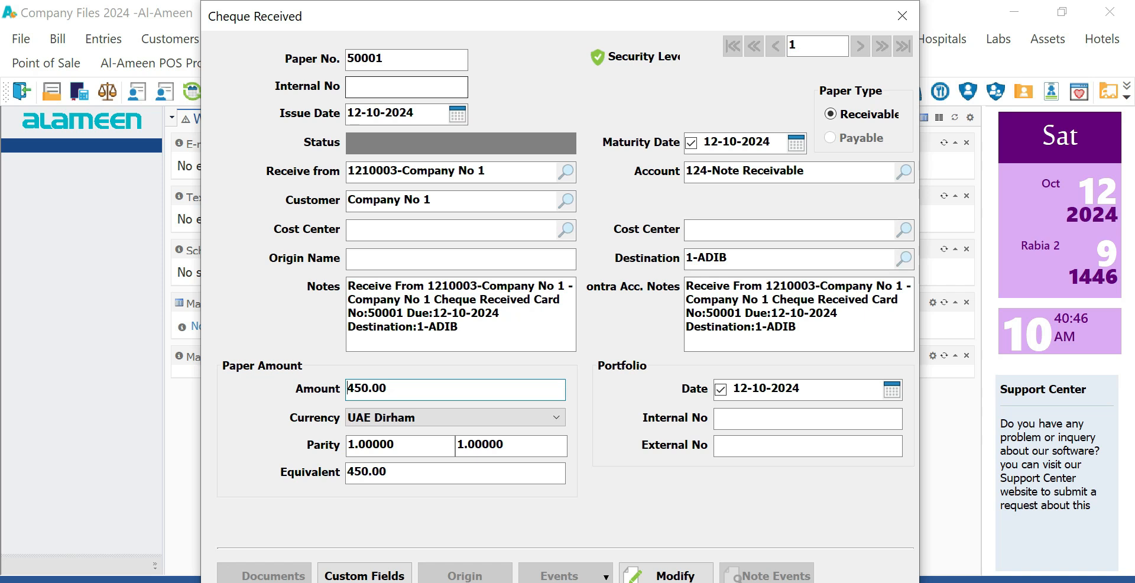
Review the cheque's paper number, issue and maturity dates, paying account, notes, destination and amount.
double_click(378, 59)
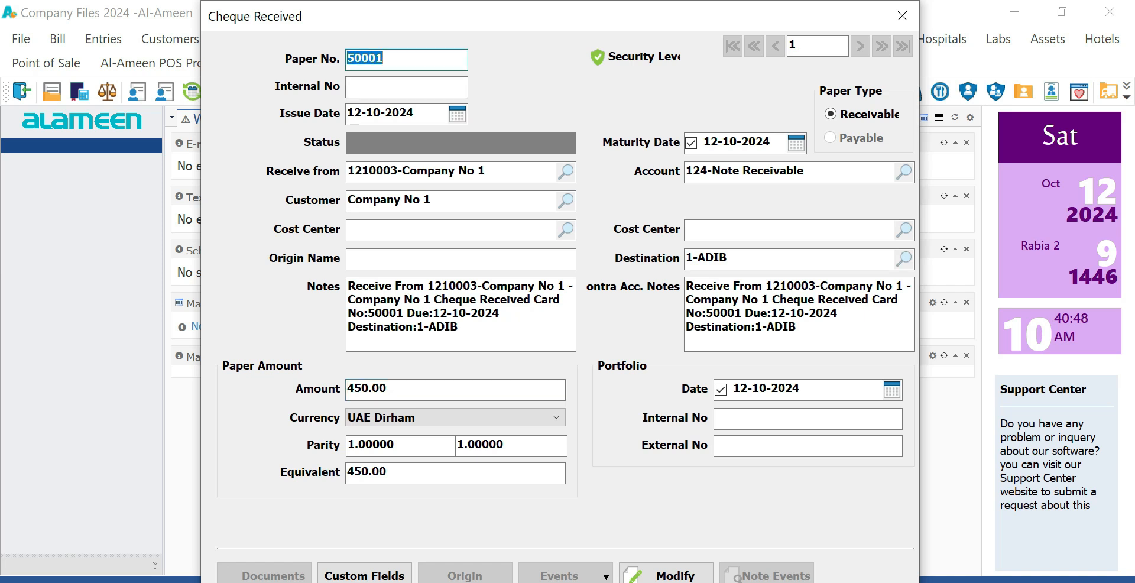
double_click(384, 113)
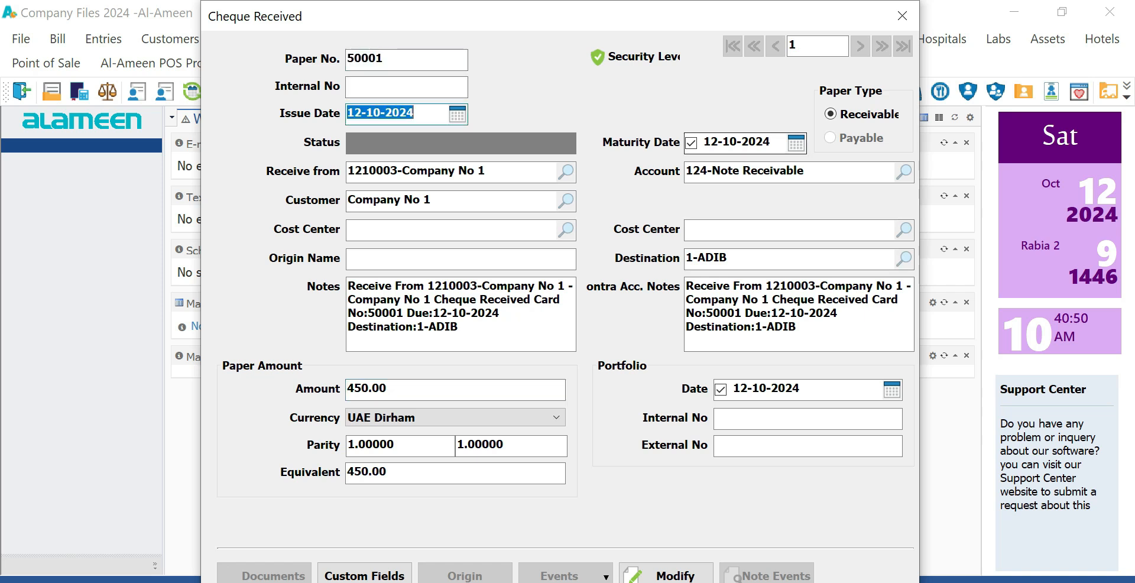
double_click(735, 143)
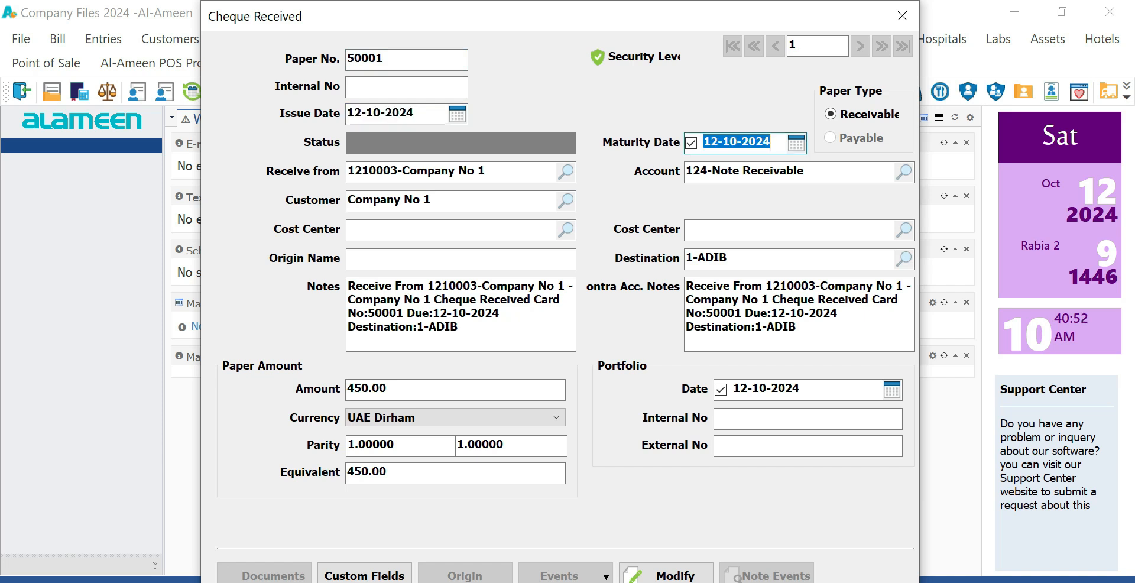
left_click(490, 171)
left_click_drag(490, 172, 348, 172)
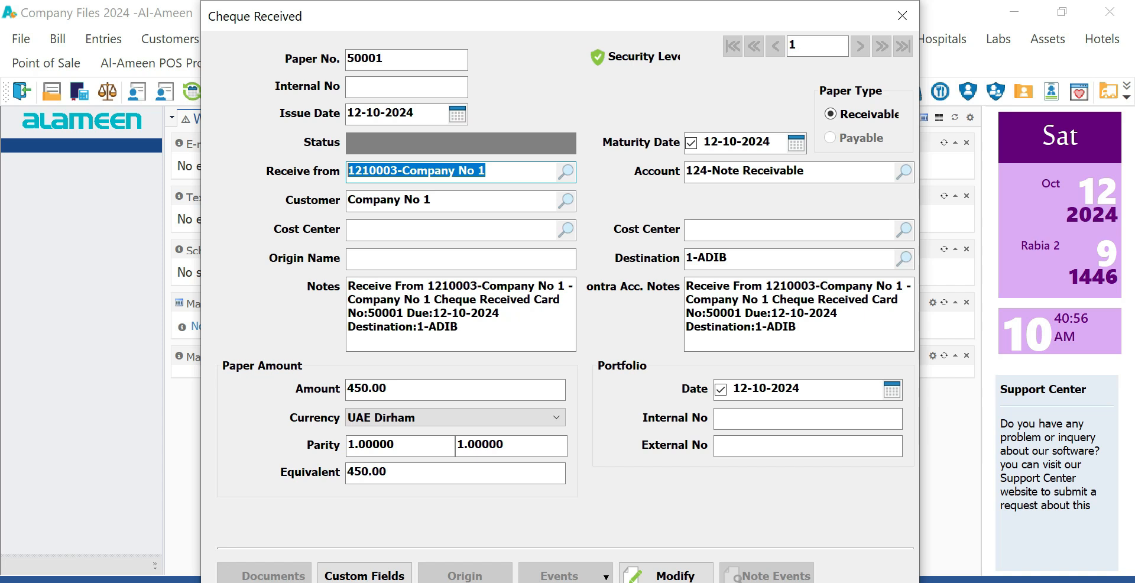
left_click(476, 313)
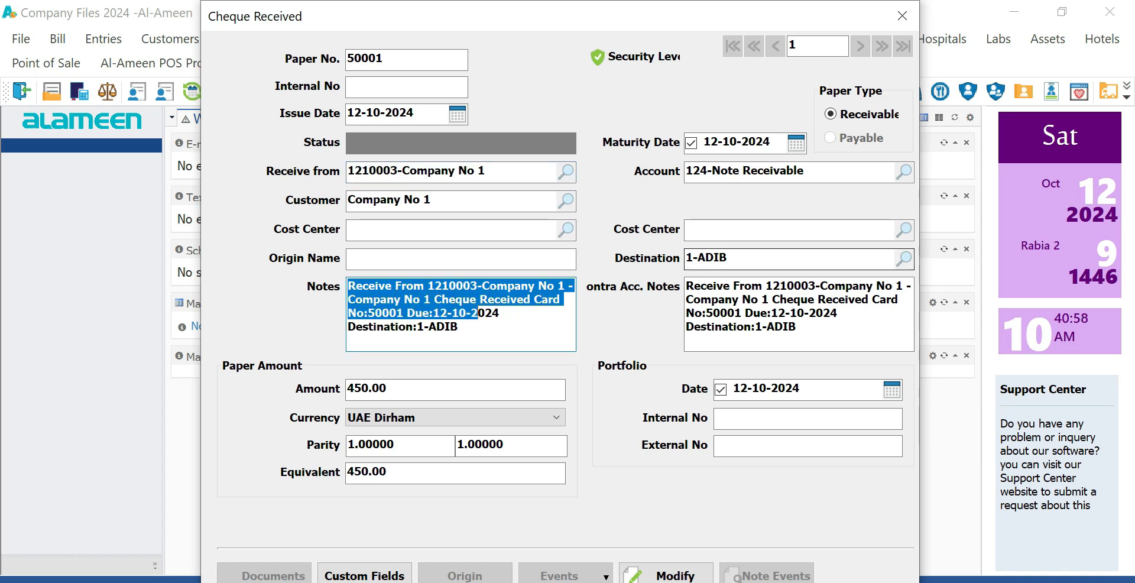
left_click(733, 258)
left_click_drag(733, 258, 685, 258)
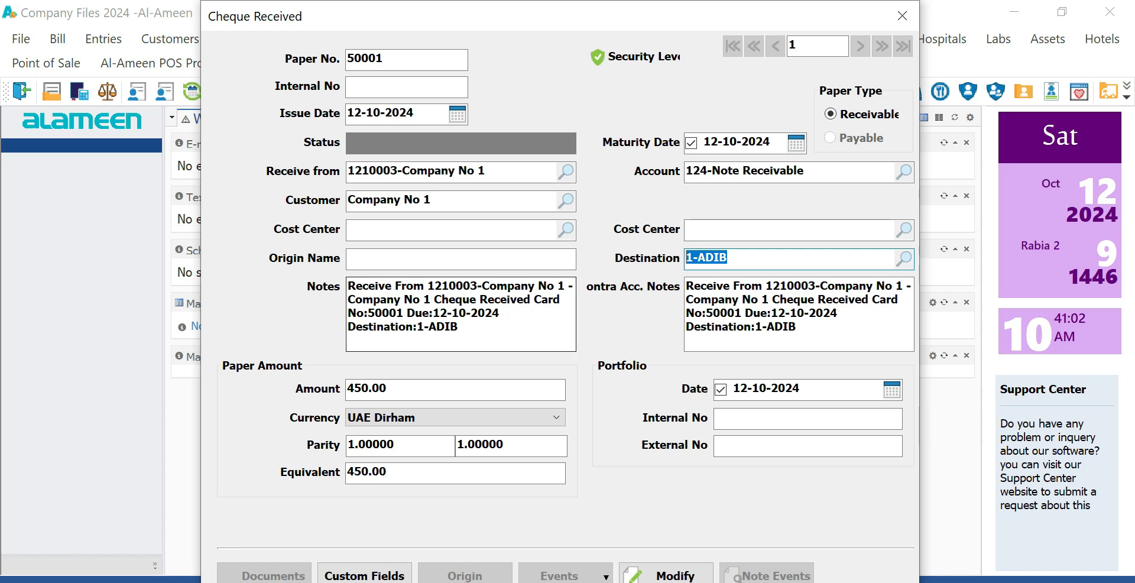
left_click_drag(390, 389, 346, 389)
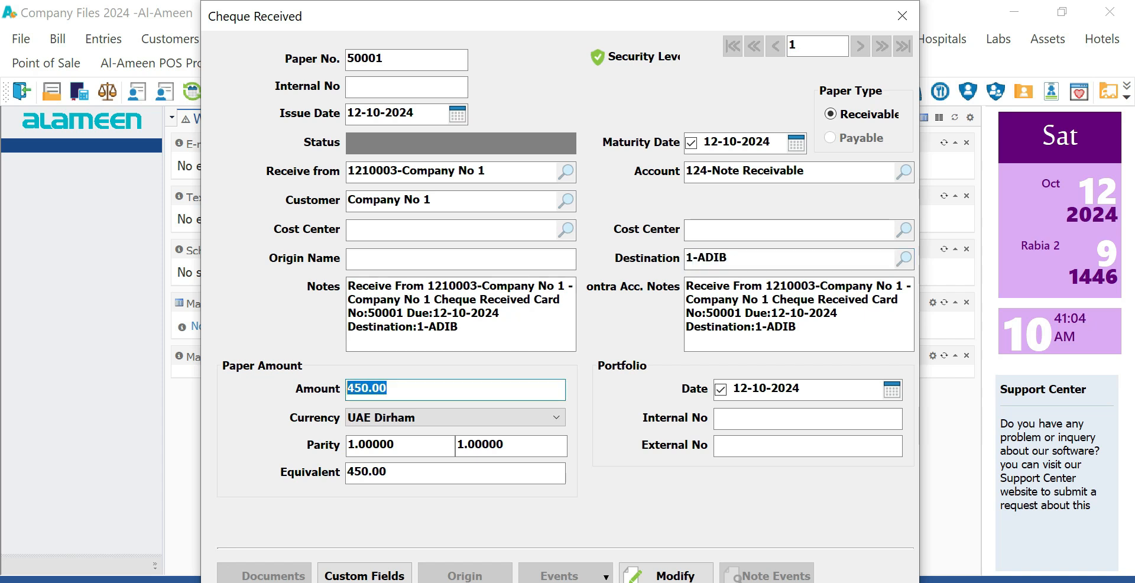
Save the received cheque and dismiss the commercial paper printing dialog without printing.
left_click_drag(503, 17, 607, 2)
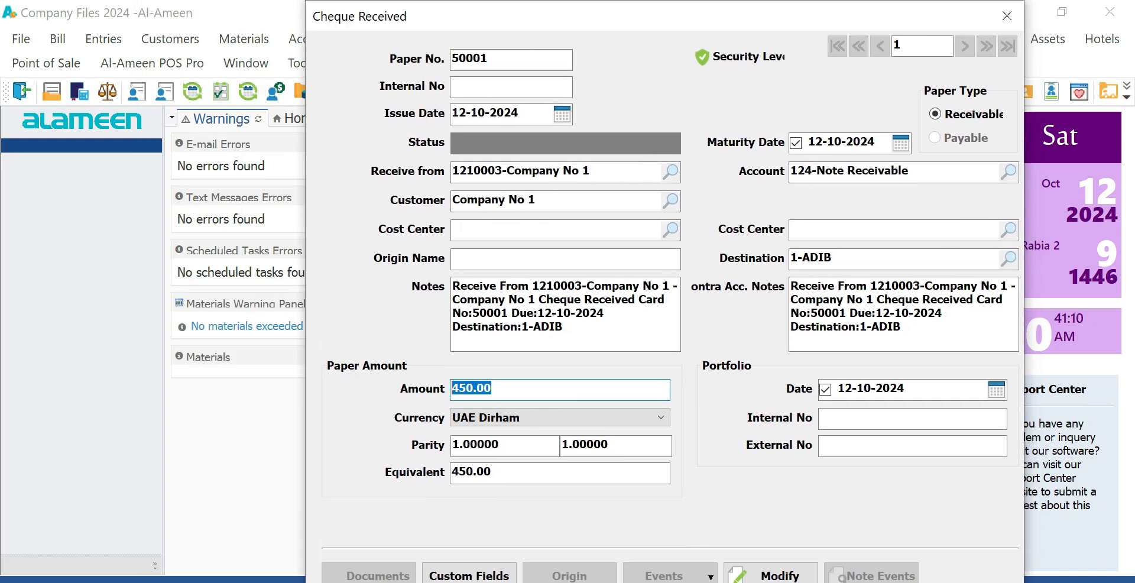
key("ctrl+s")
key("Return")
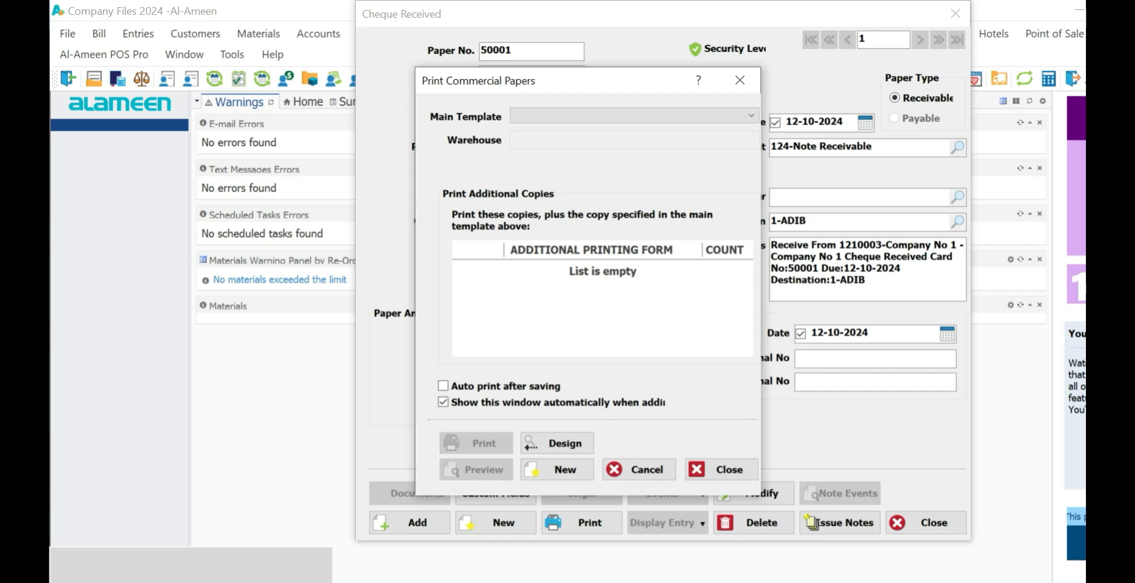
left_click(739, 79)
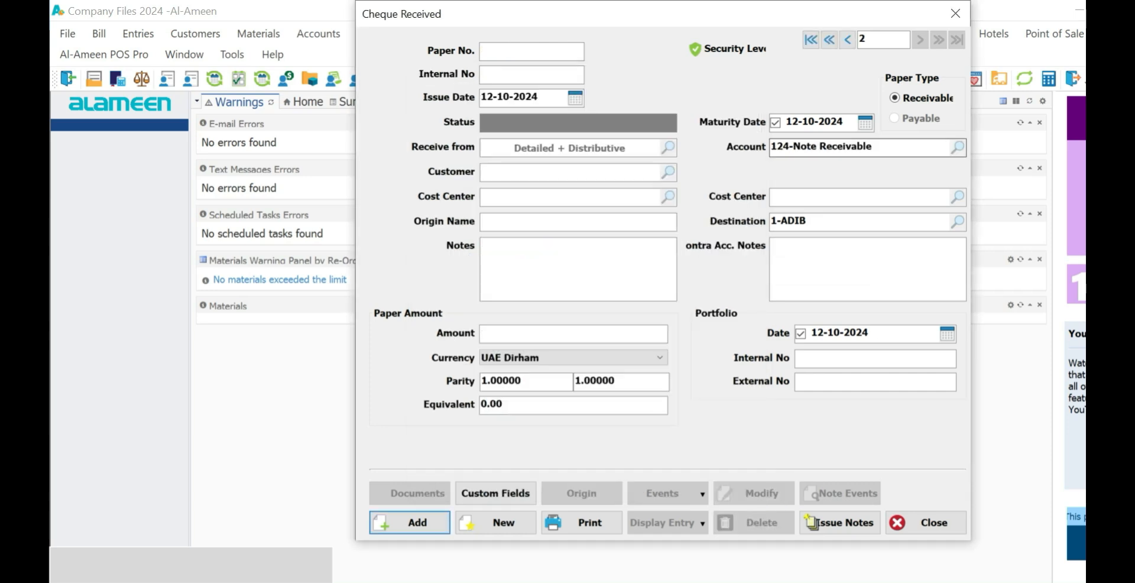
Reopen the saved cheque and examine the debit and credit lines of its issue journal entry in a maximized window.
left_click(810, 40)
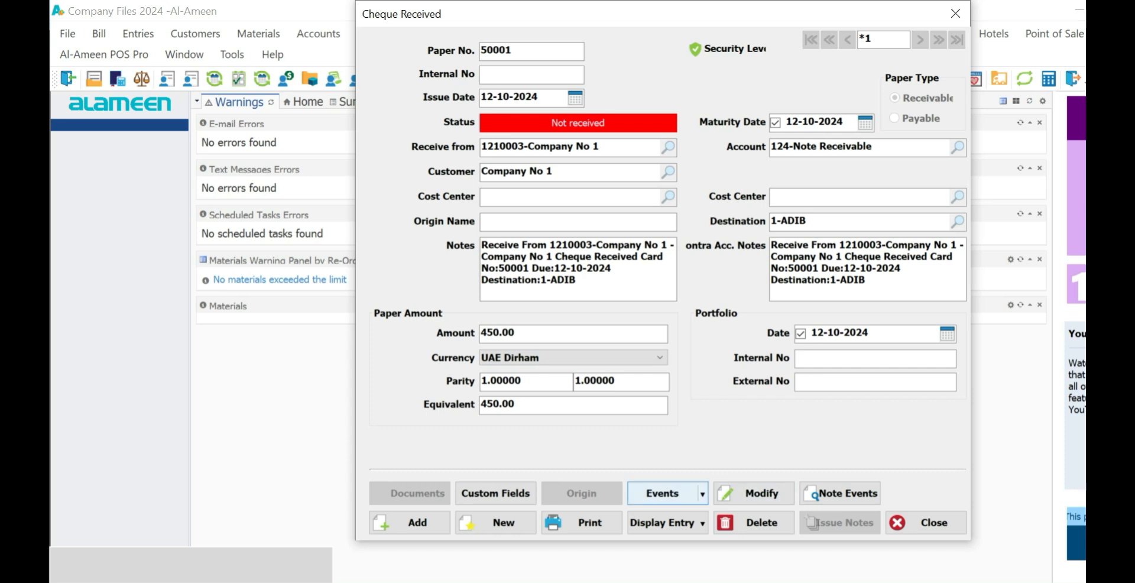
left_click(667, 522)
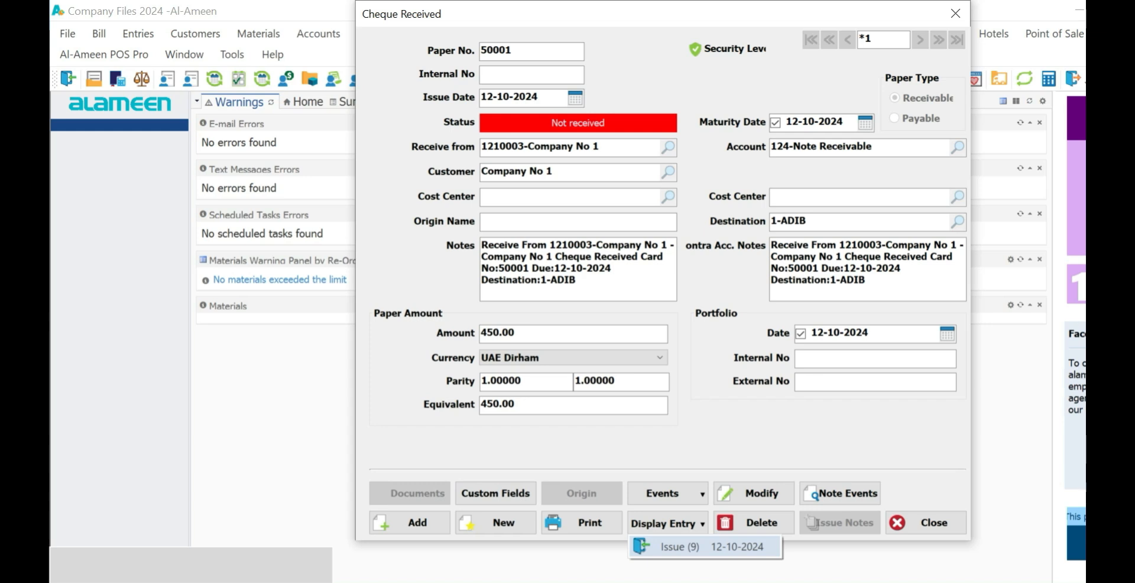
left_click(704, 547)
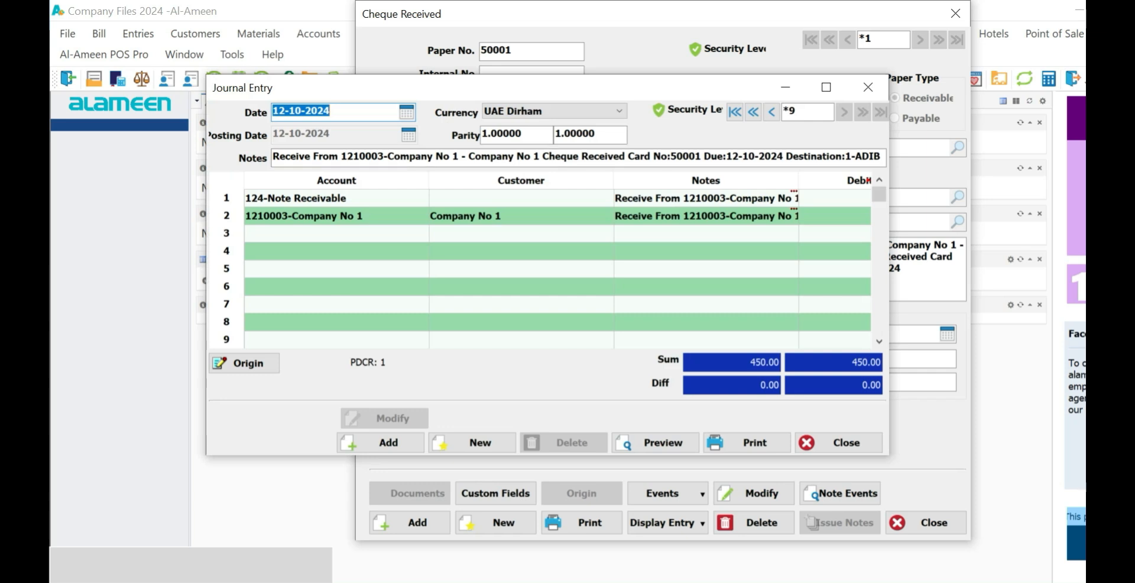
left_click(335, 216)
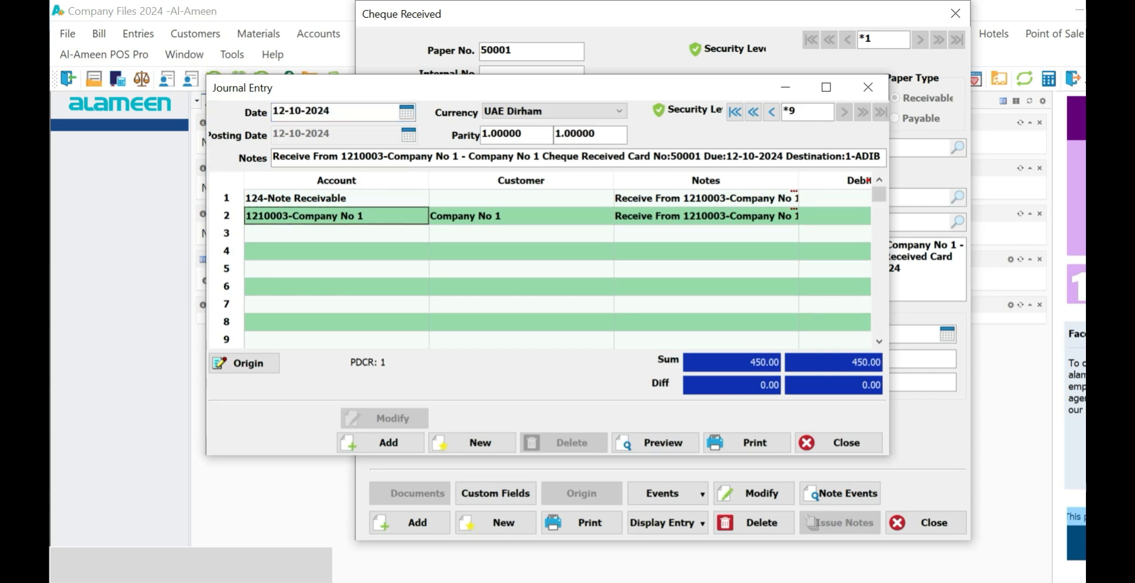
left_click(825, 87)
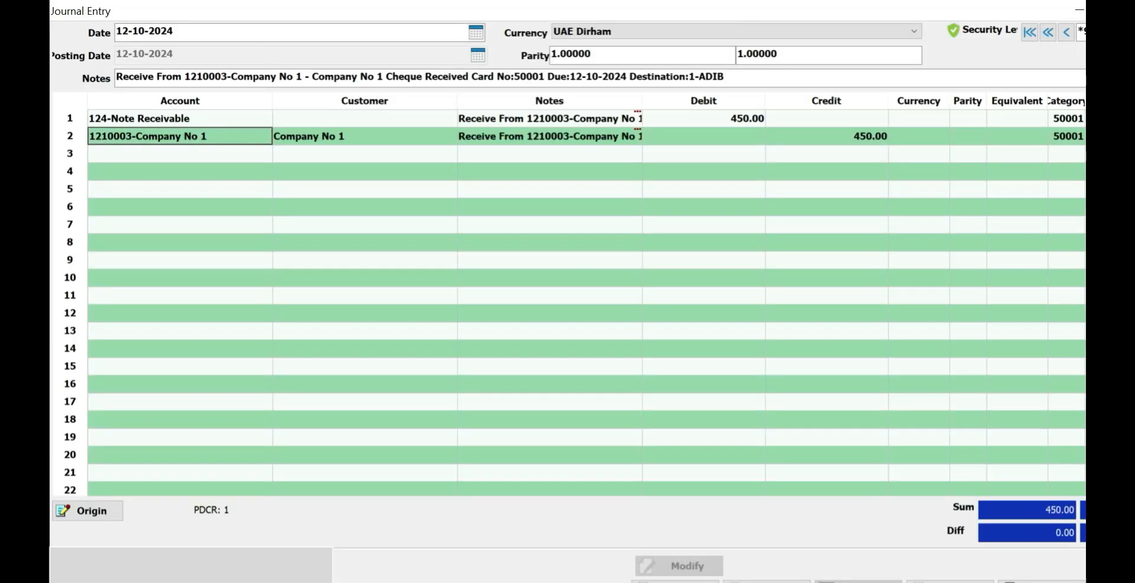
left_click(180, 119)
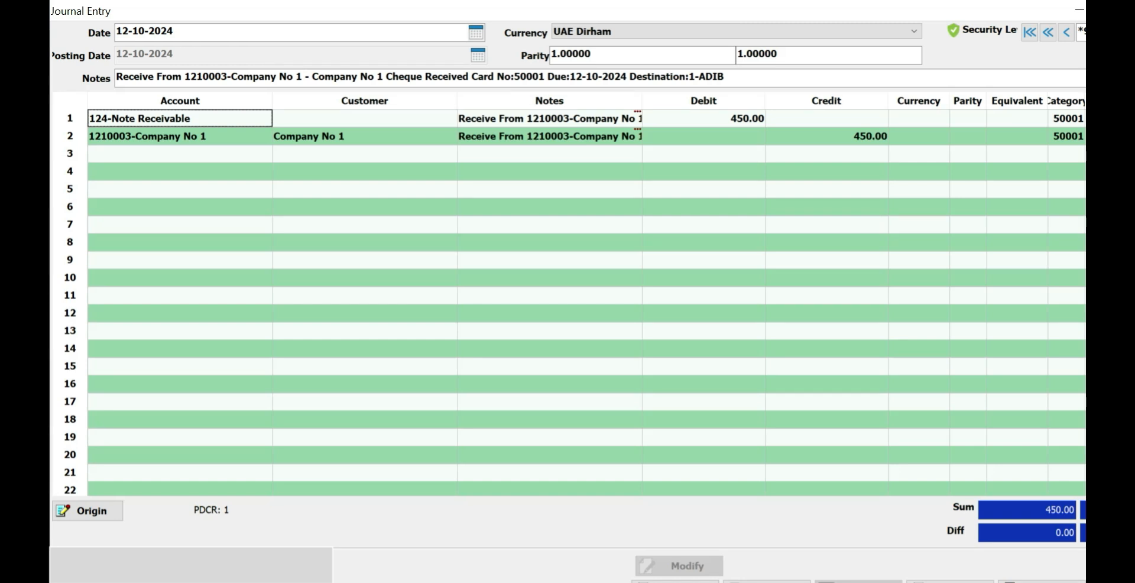
left_click(1133, 11)
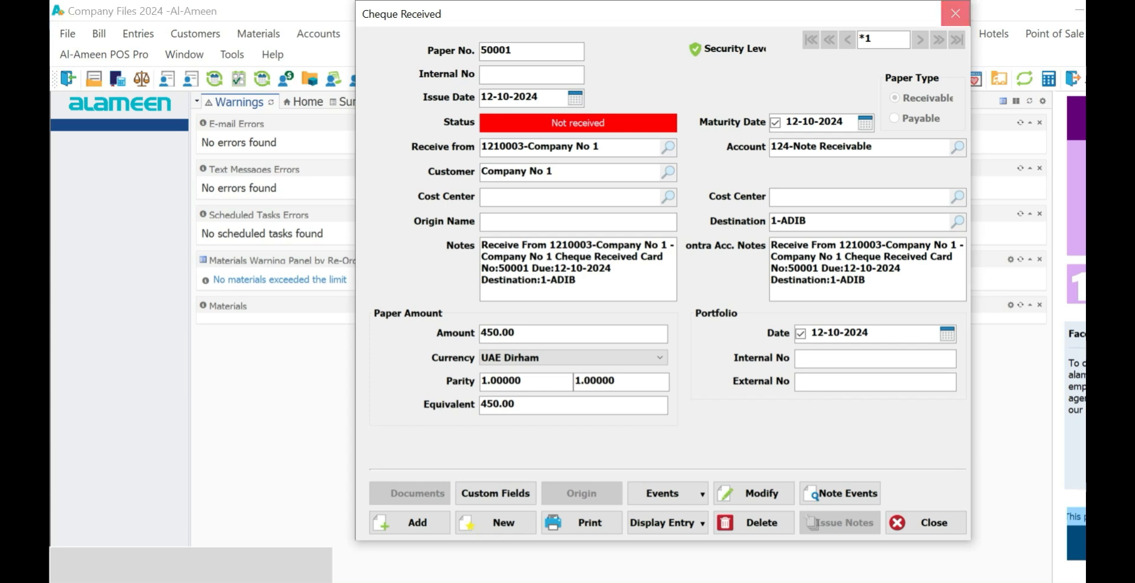
Close the received cheque's window.
left_click(955, 13)
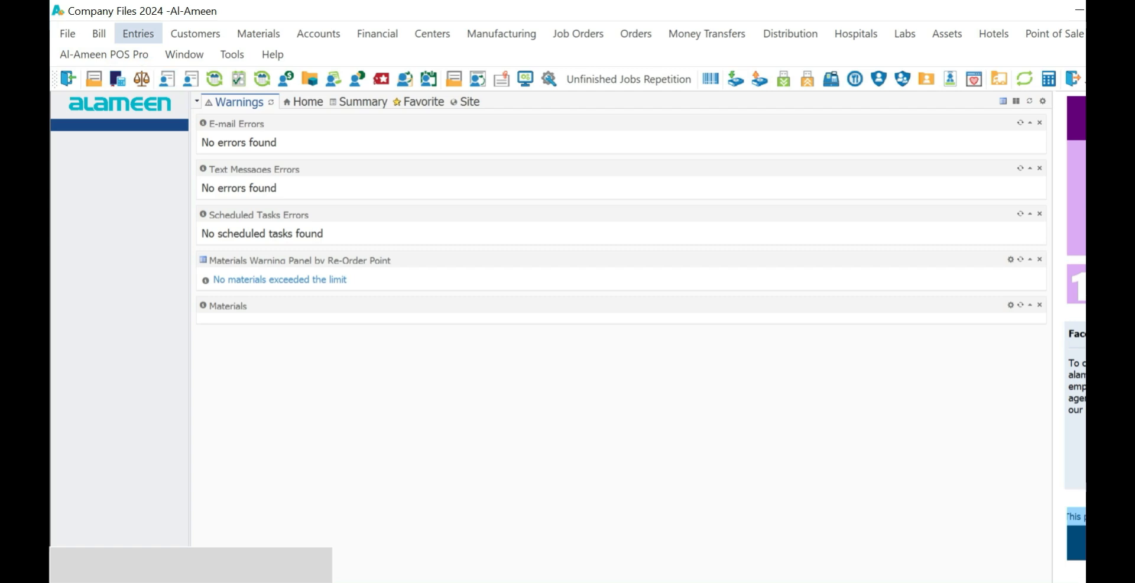
left_click(137, 33)
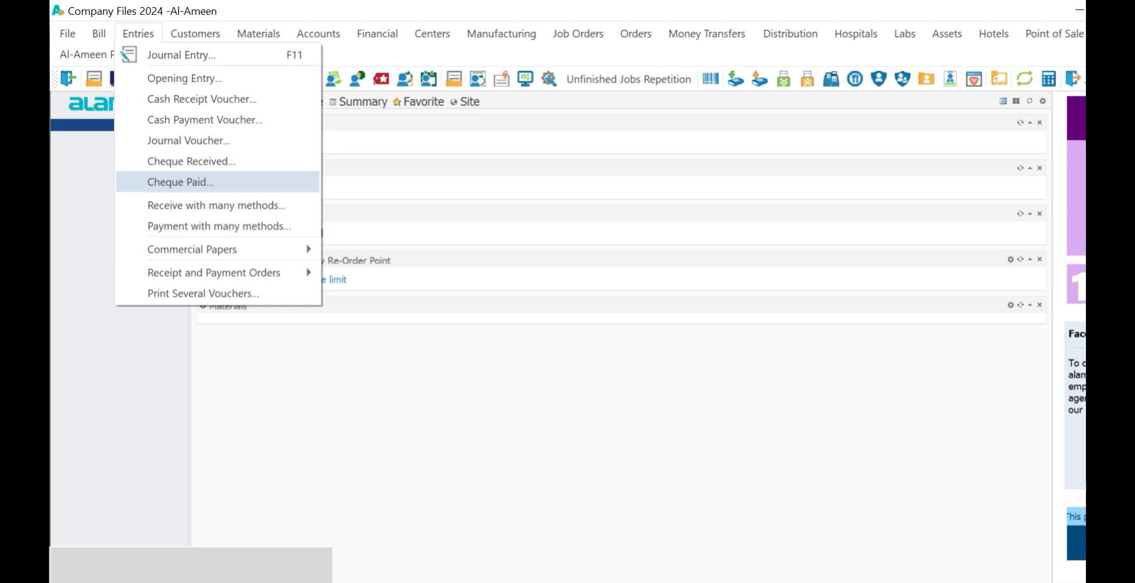
left_click(181, 182)
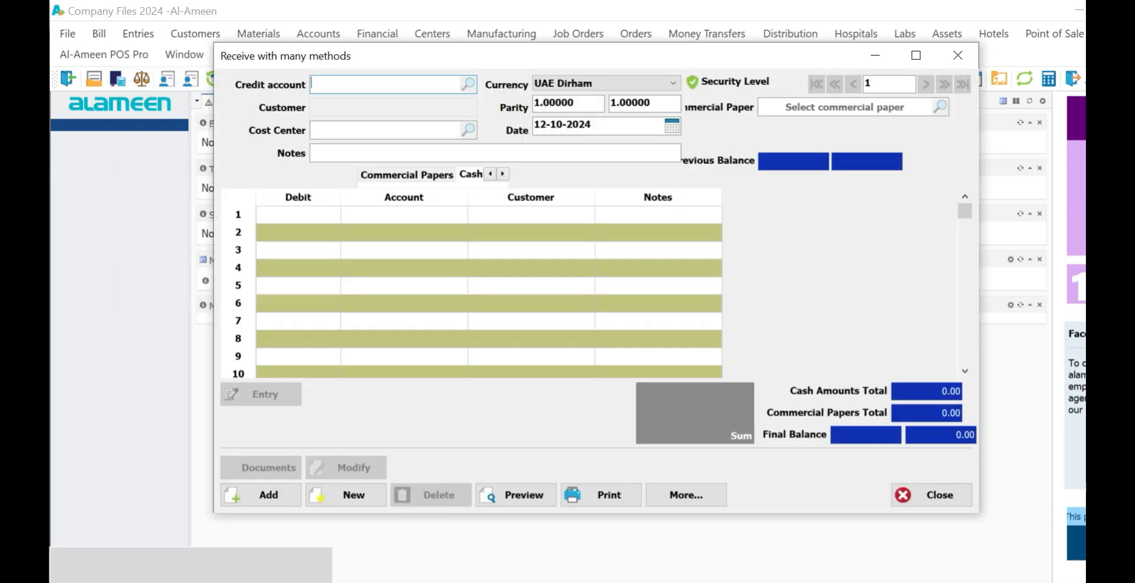
left_click(957, 56)
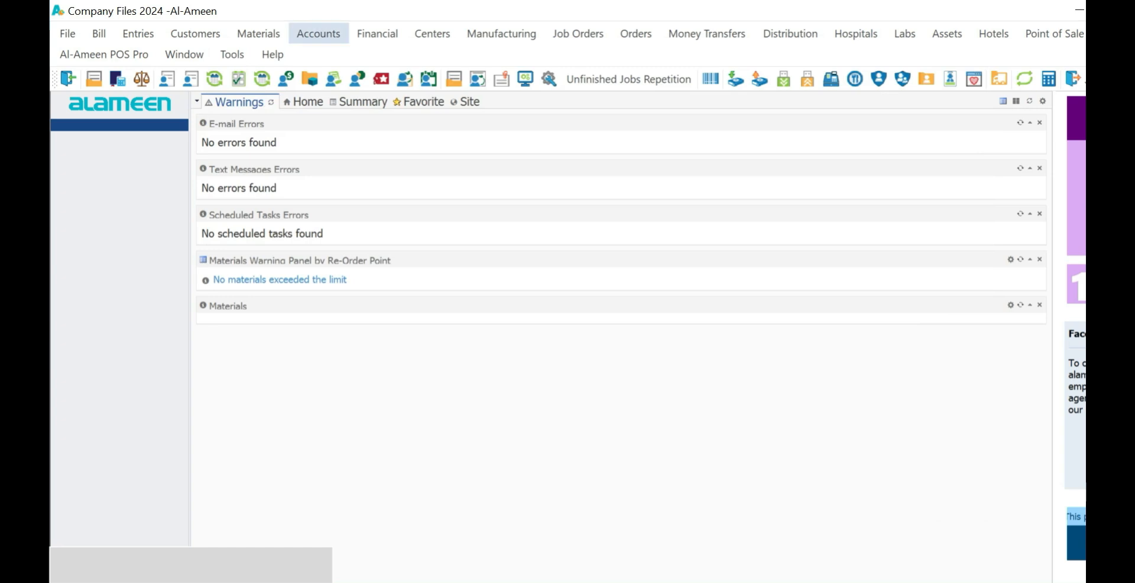
Start a new paid cheque with paper number 4001 and check its issue and maturity dates.
left_click(137, 33)
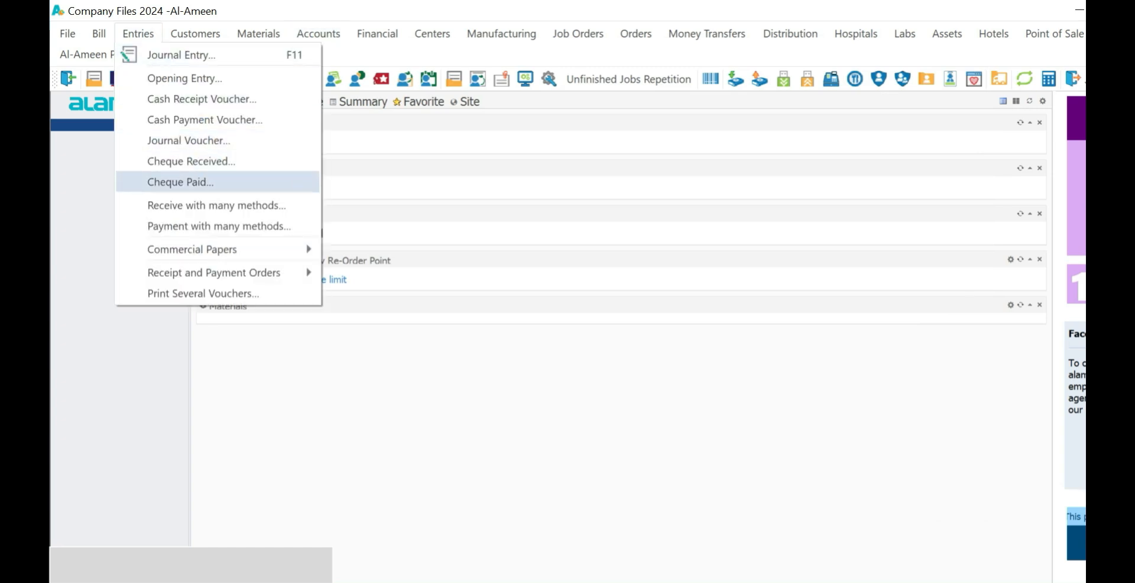
left_click(181, 182)
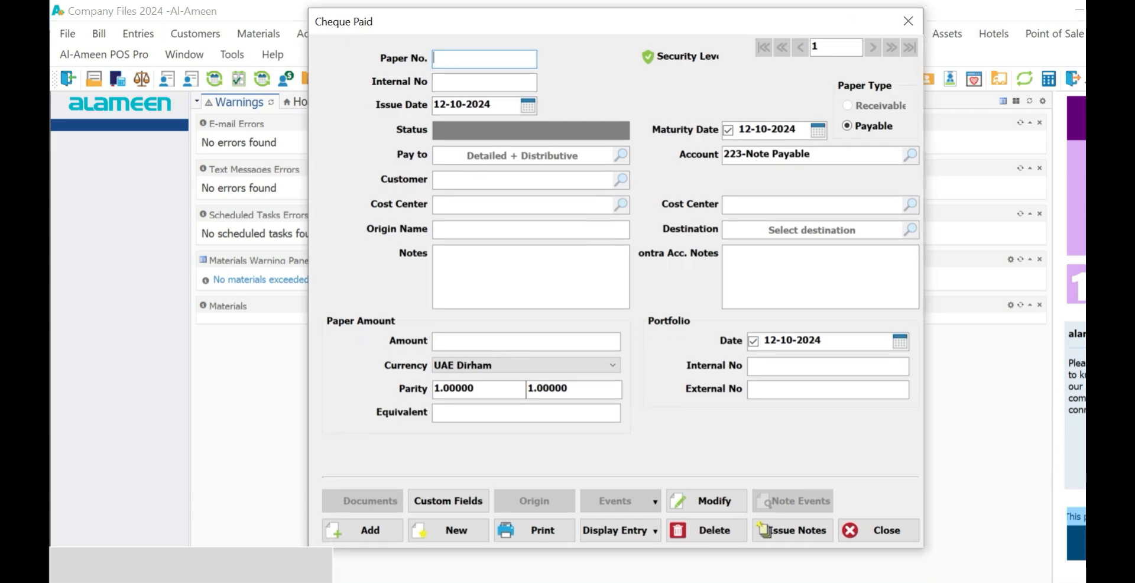
type("4001")
left_click(468, 105)
left_click_drag(492, 105, 432, 104)
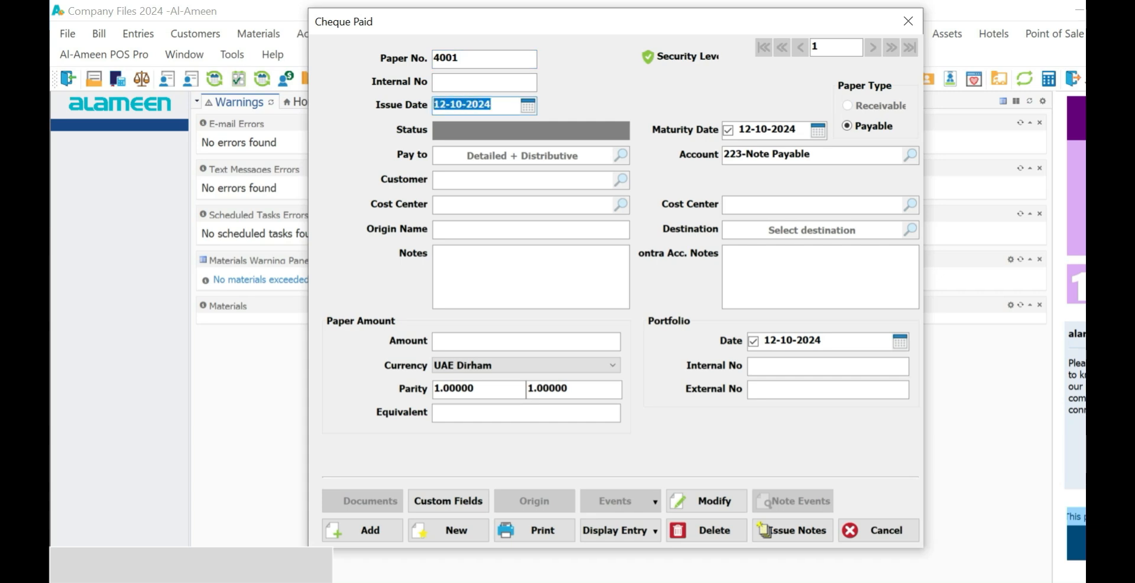
mouse_move(738, 129)
left_mouse_down()
mouse_move(797, 130)
mouse_move(738, 130)
left_mouse_up()
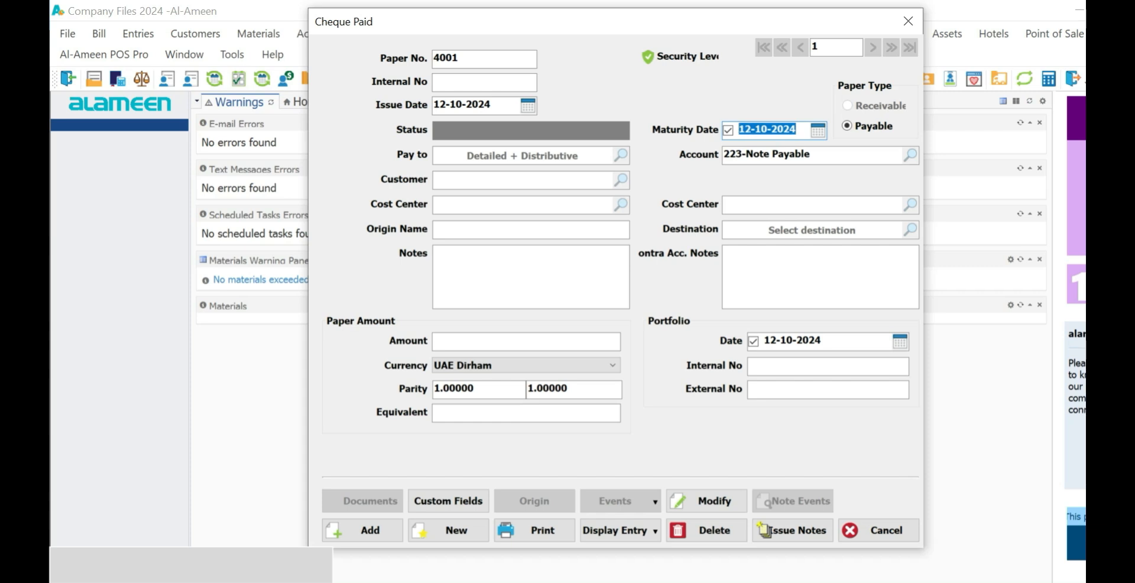
Set the account the cheque is paid to as Vendor no. 1, searching for VEND.
left_click(522, 155)
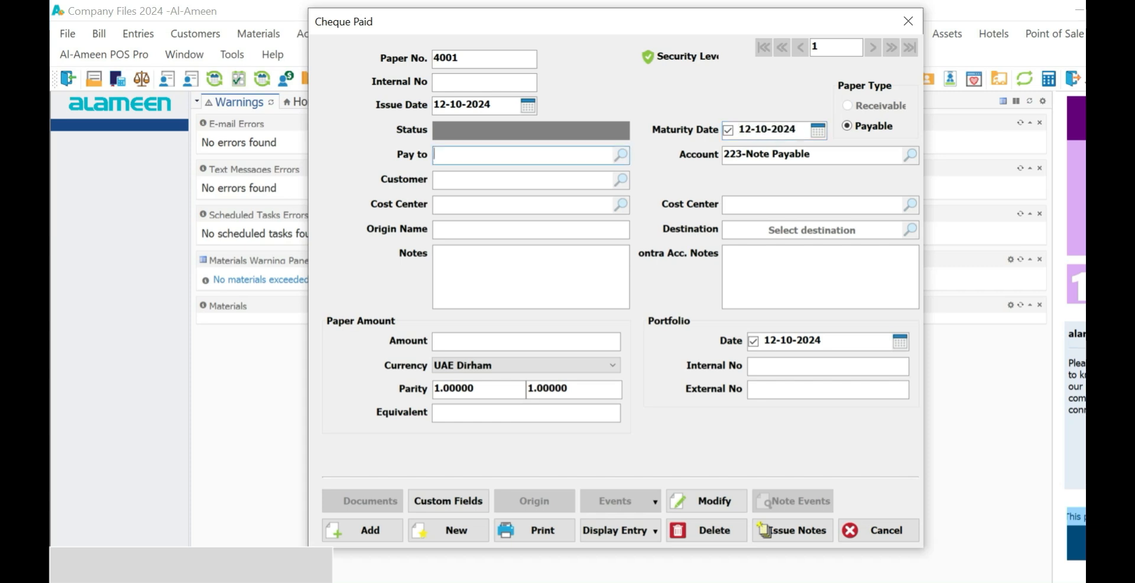
type("VEND")
key("Return")
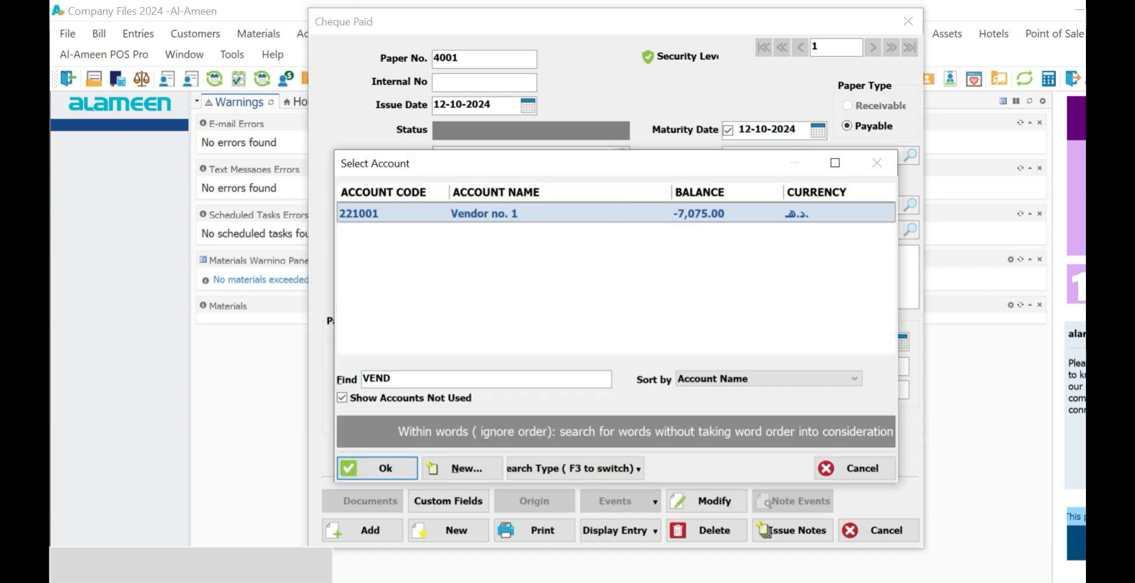
key("Return")
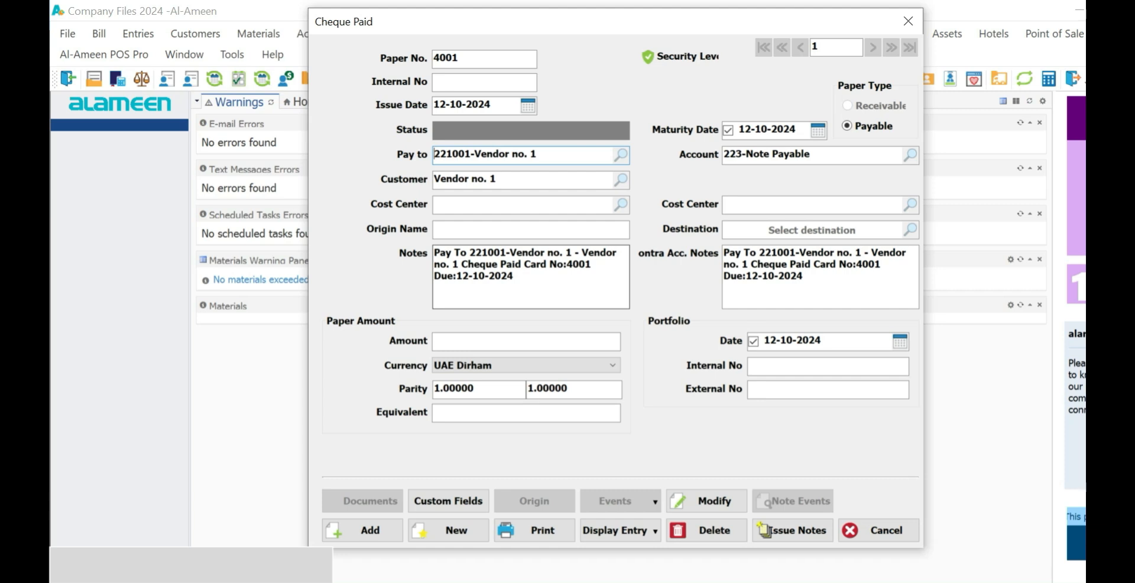
Replace the paid cheque's notes with ADVANCE PAYNEBT.
left_click_drag(522, 278, 434, 253)
left_click_drag(805, 277, 723, 253)
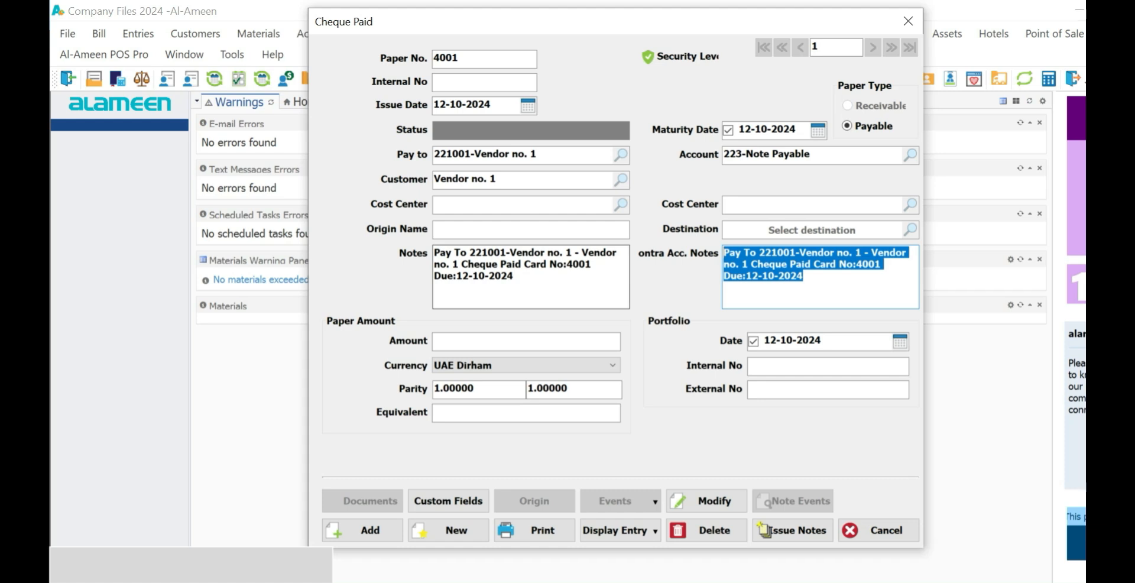
left_click_drag(516, 277, 434, 253)
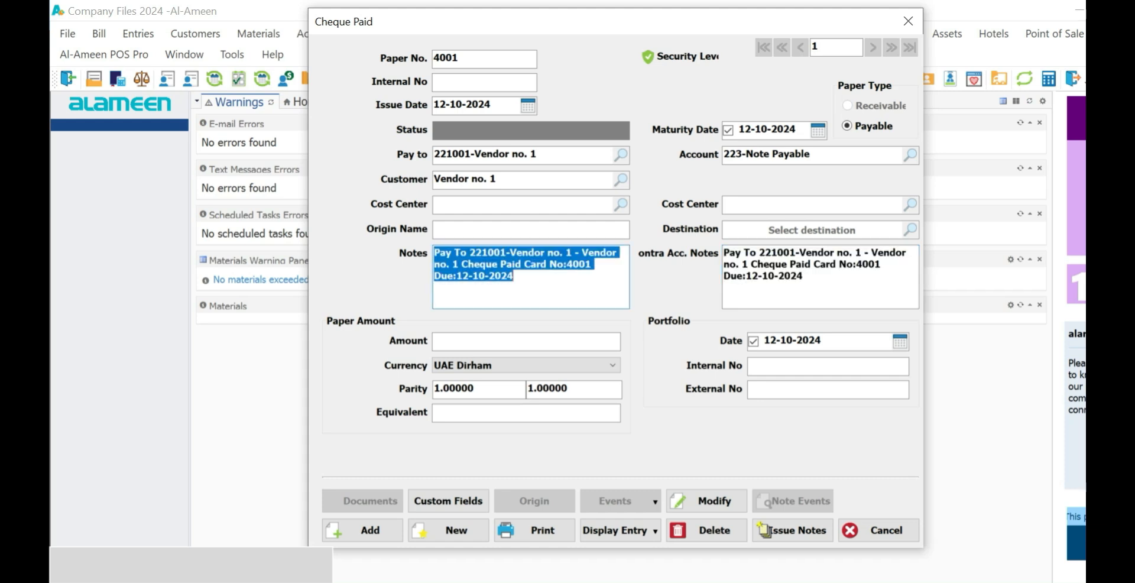
type("ADVANCE")
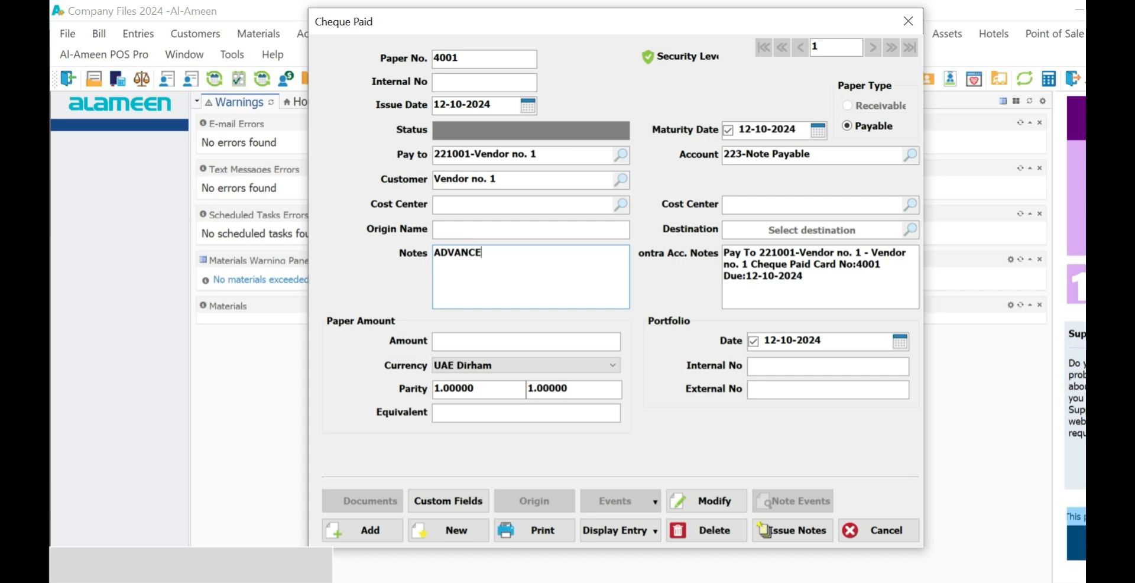
type(" PAYNEBT")
Set the paid cheque's paper amount to 5,000.
left_click(525, 342)
type("50000")
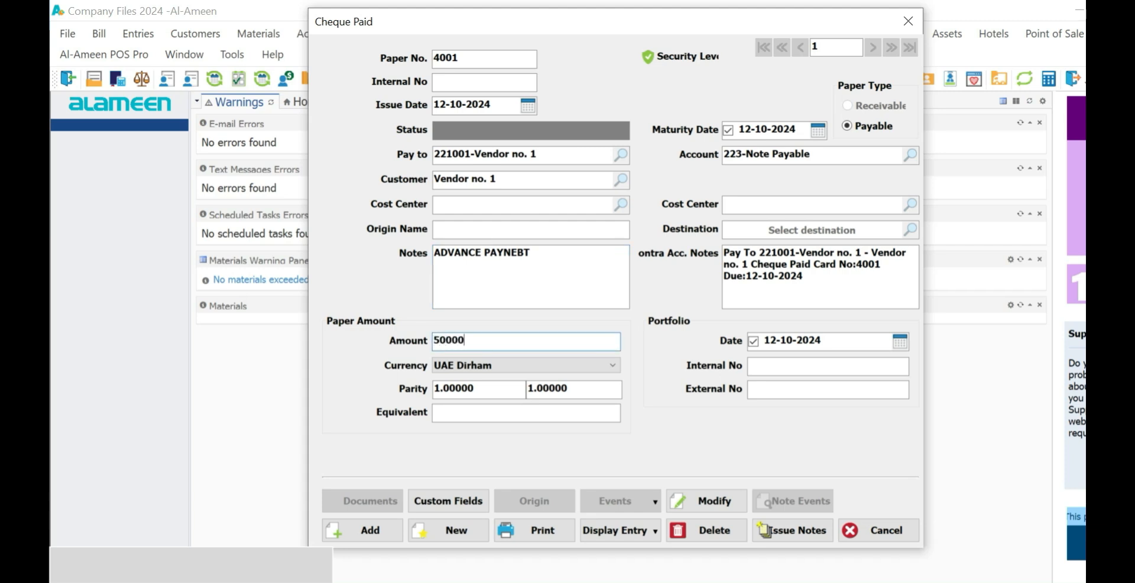
key("BackSpace")
key("Return")
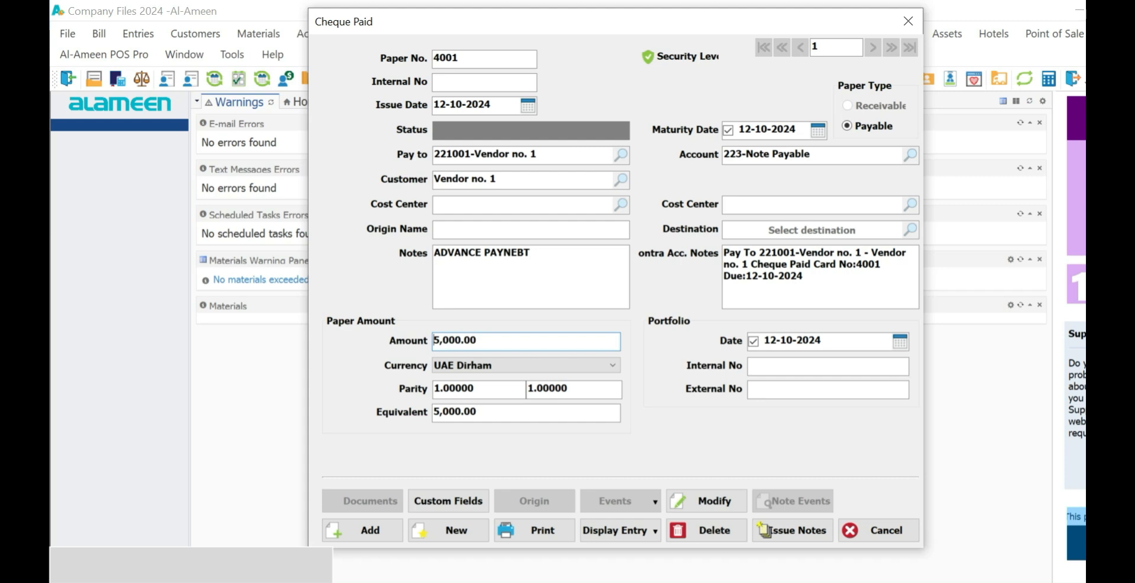
Review the paid cheque's paper number, issue and maturity dates, payee account, notes and amount.
double_click(445, 58)
double_click(445, 58)
left_click(470, 105)
left_click_drag(492, 106, 433, 105)
left_click_drag(796, 129, 738, 129)
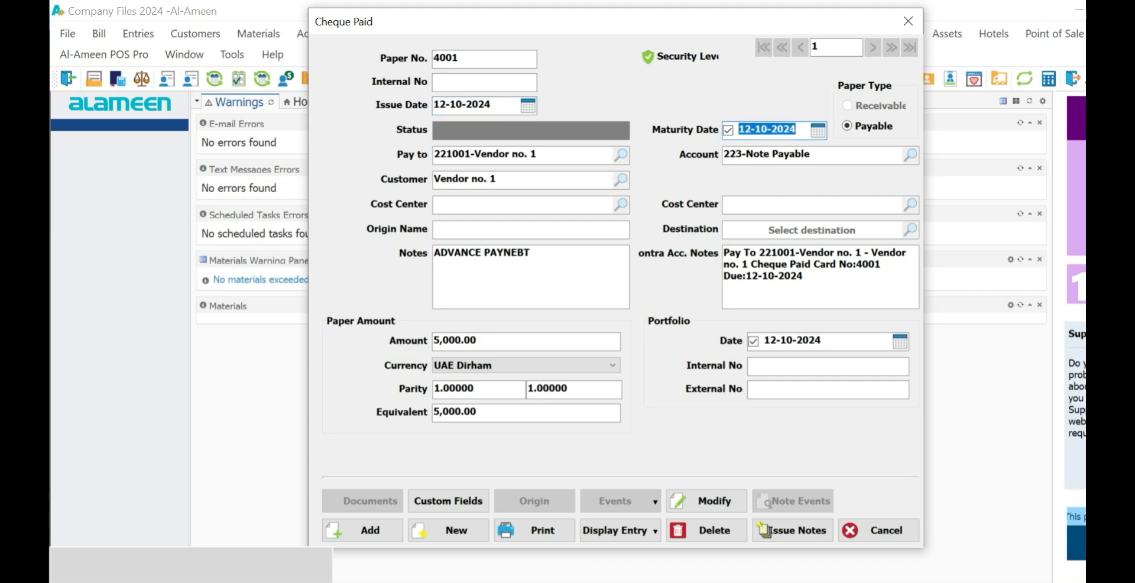
left_click(539, 154)
left_click_drag(539, 154, 434, 154)
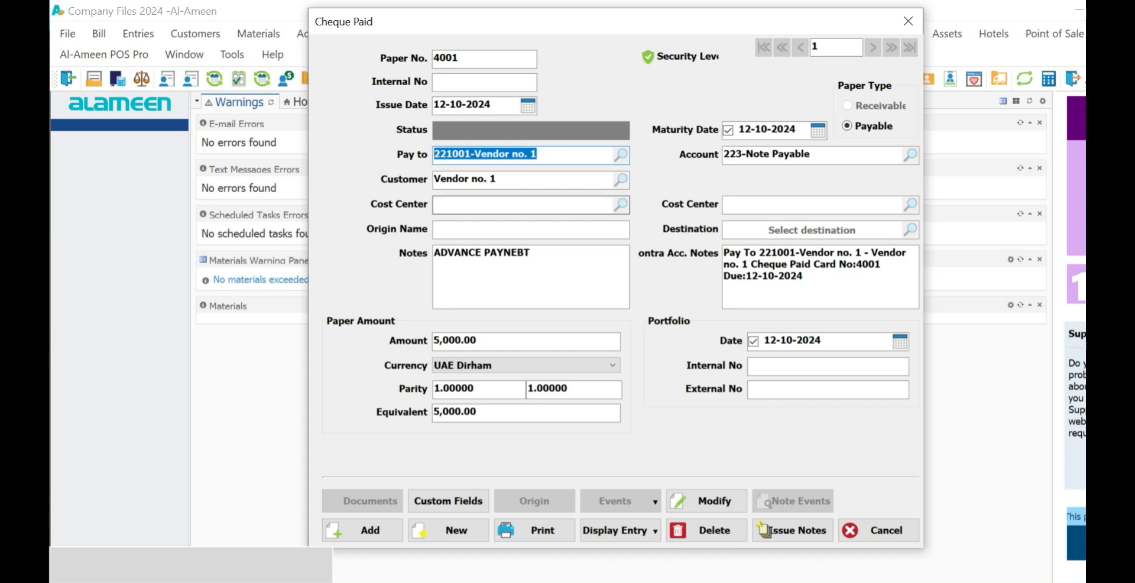
left_click_drag(535, 253, 433, 253)
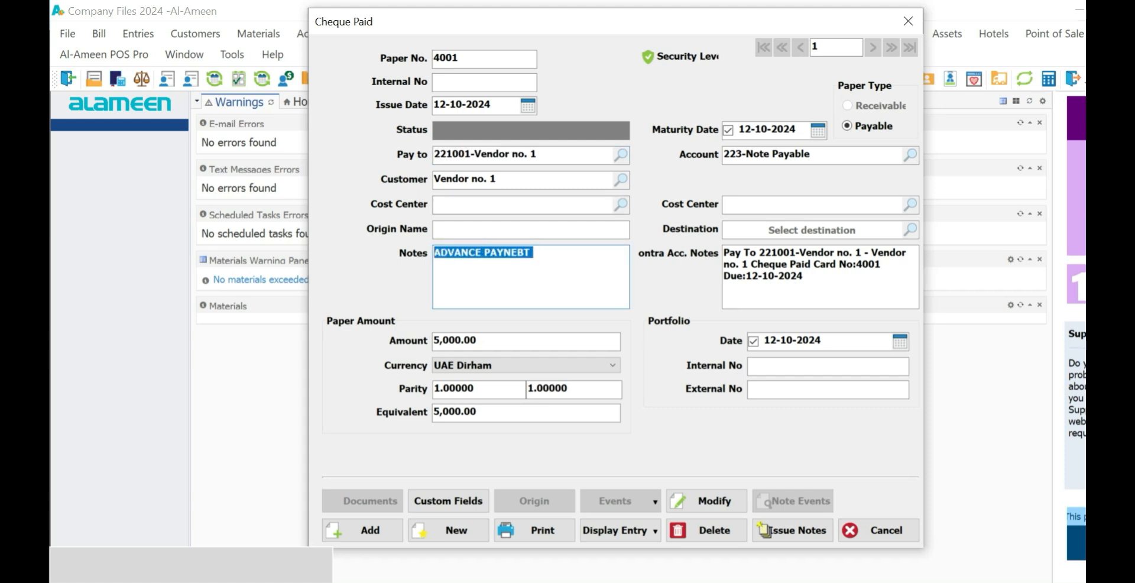
left_click_drag(477, 341, 434, 341)
Set the paid cheque's destination to 1-ADIB.
left_click(804, 229)
type("1-ADIB")
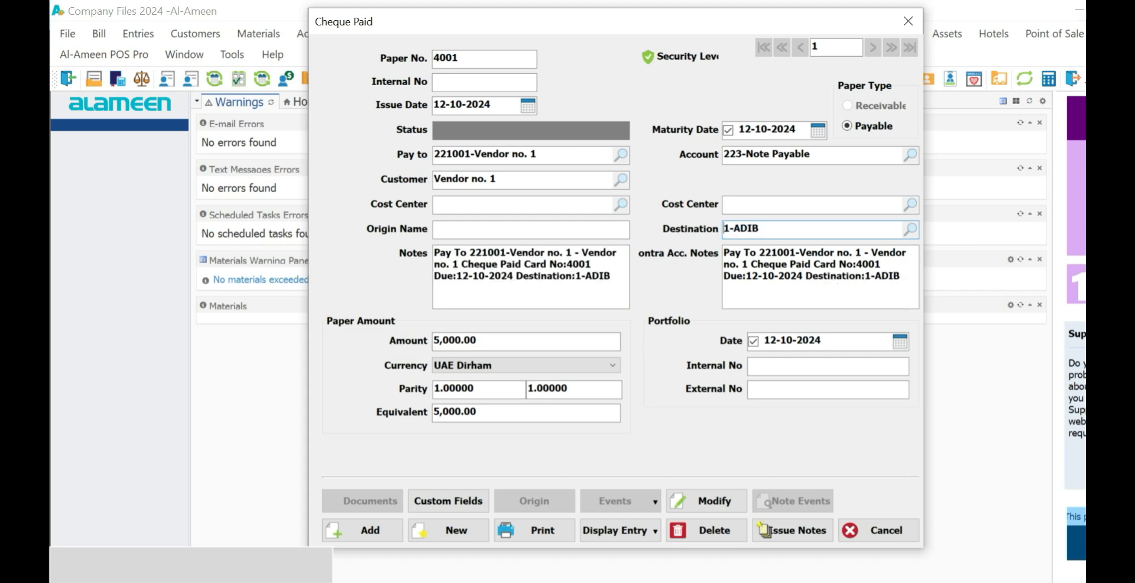
left_click_drag(766, 229, 723, 229)
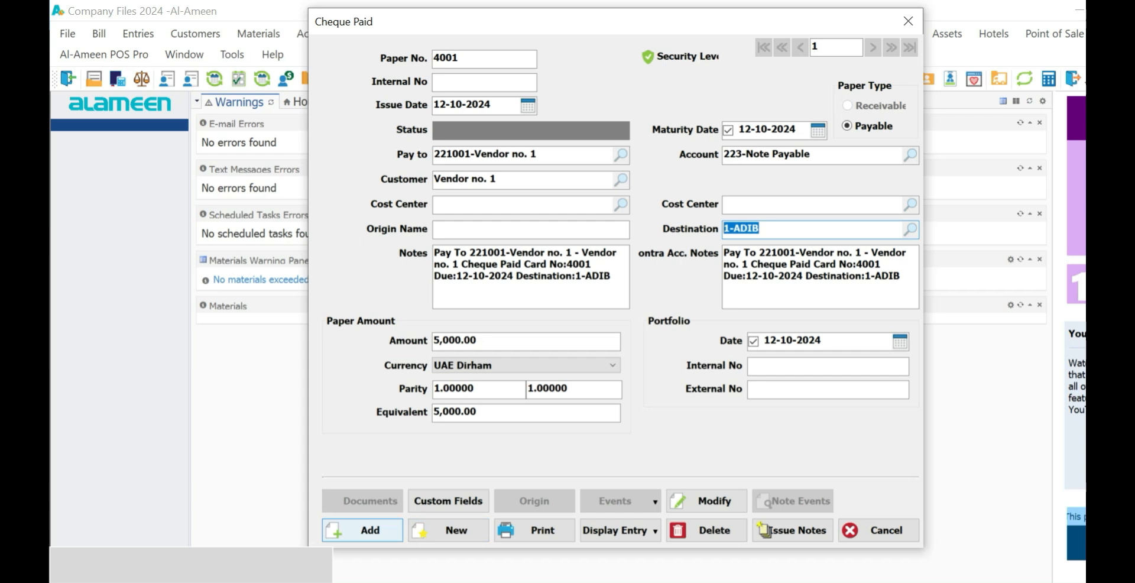
Save the paid cheque and dismiss the commercial paper printing dialog without printing.
left_click(362, 530)
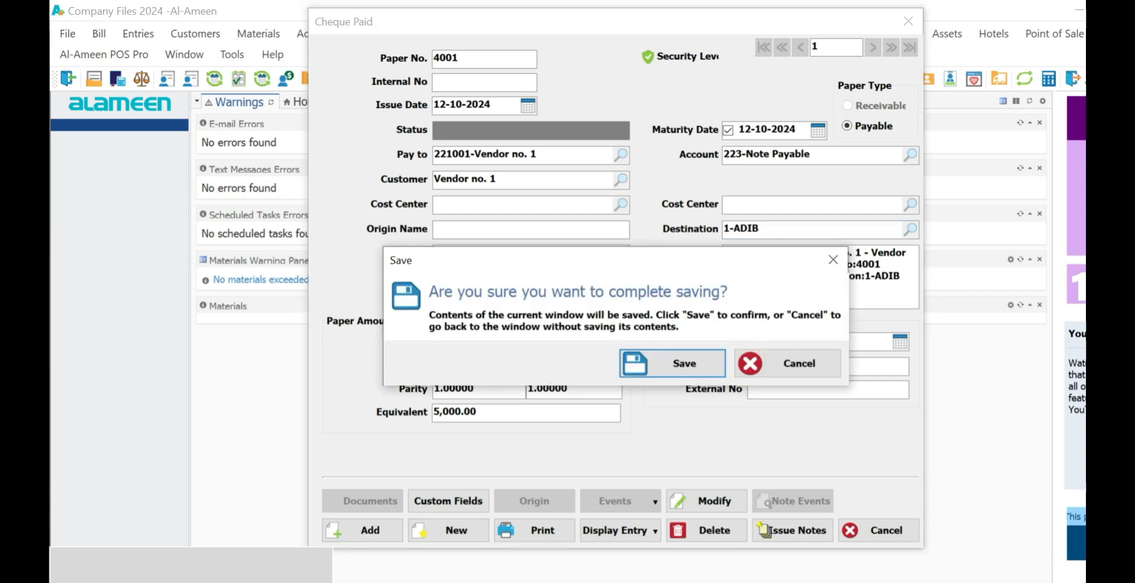
left_click(673, 363)
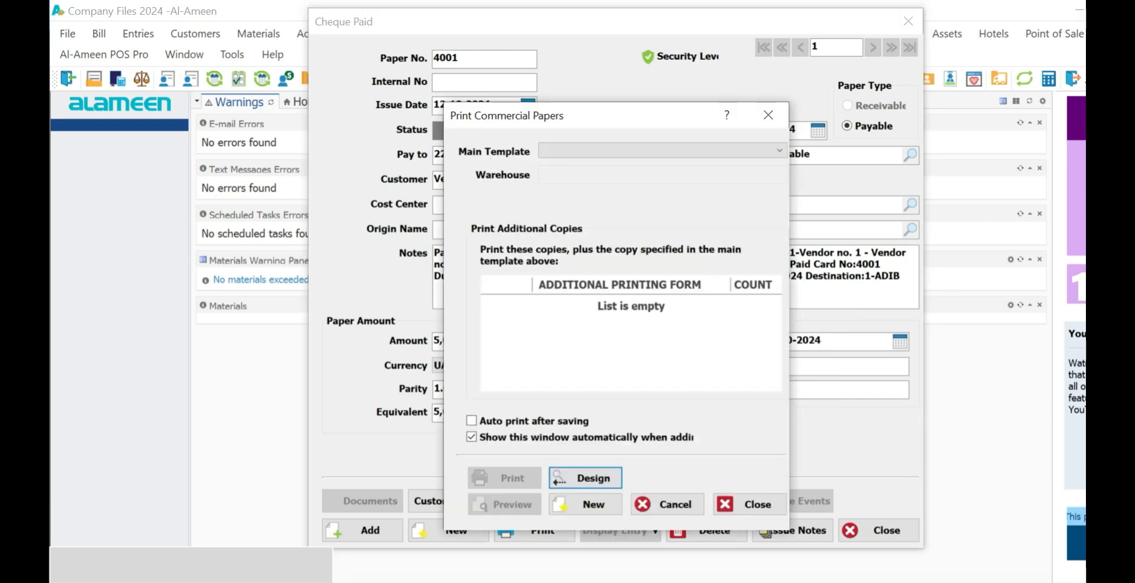
left_click(767, 114)
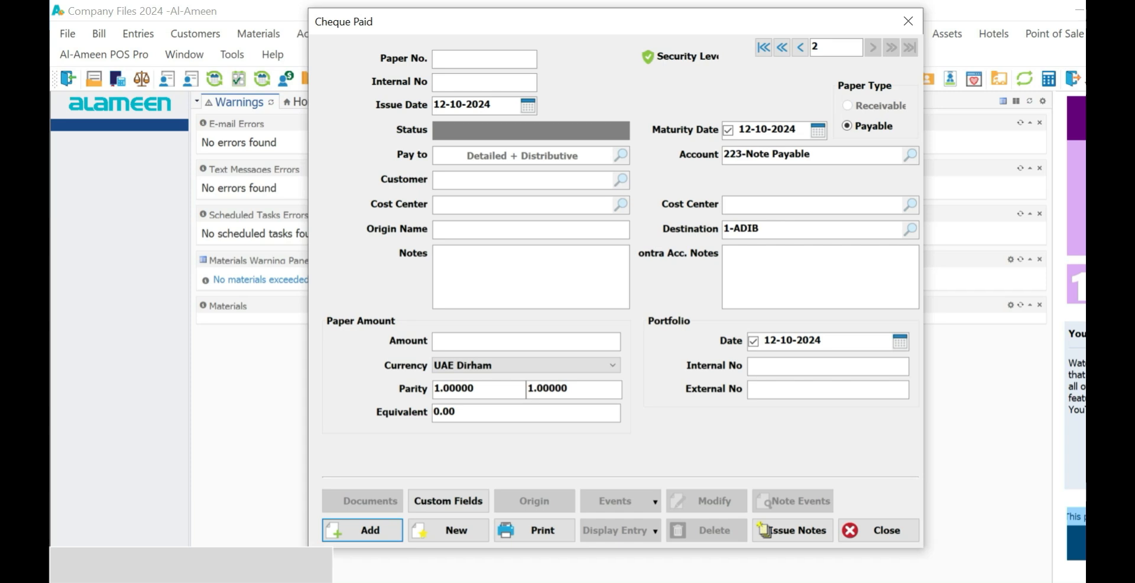
Reopen the saved paid cheque, examine the debit and credit lines of its issue journal entry, and close the entry.
left_click(800, 47)
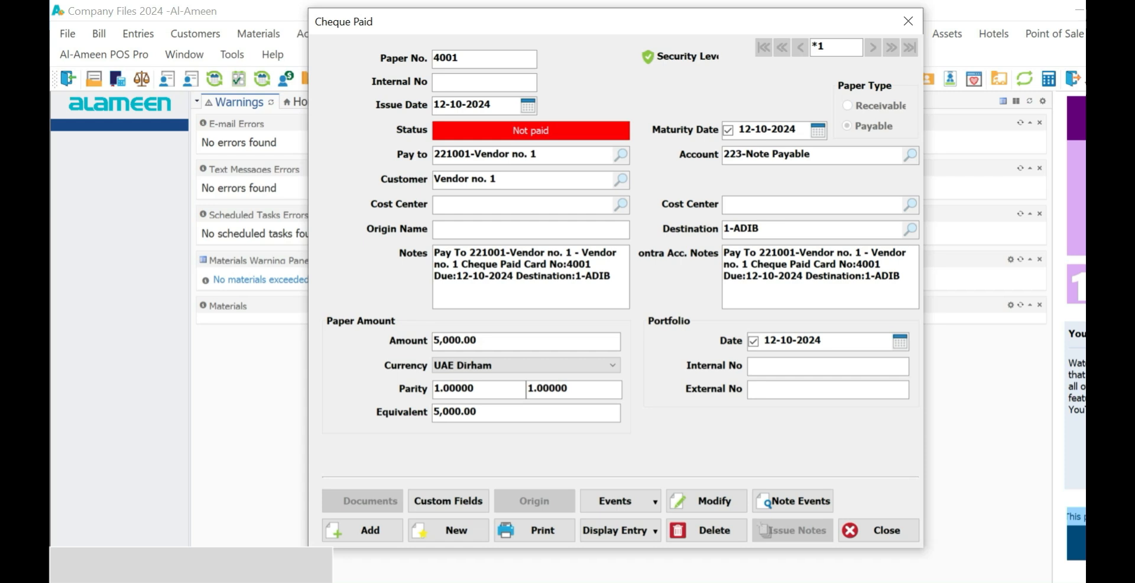
left_click(620, 530)
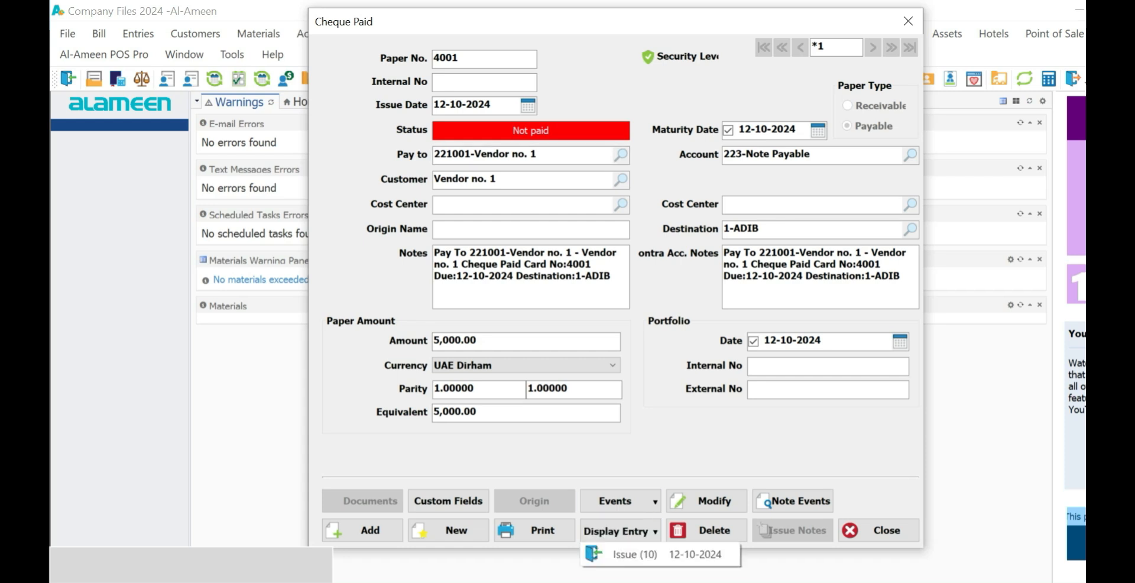
left_click(660, 555)
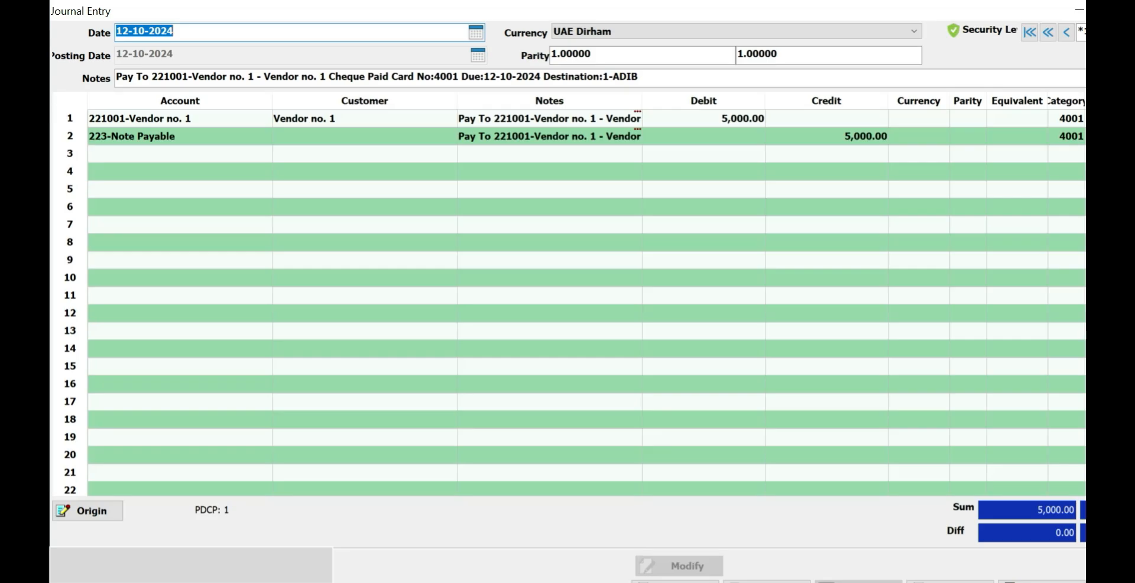
left_click(148, 136)
left_click(148, 119)
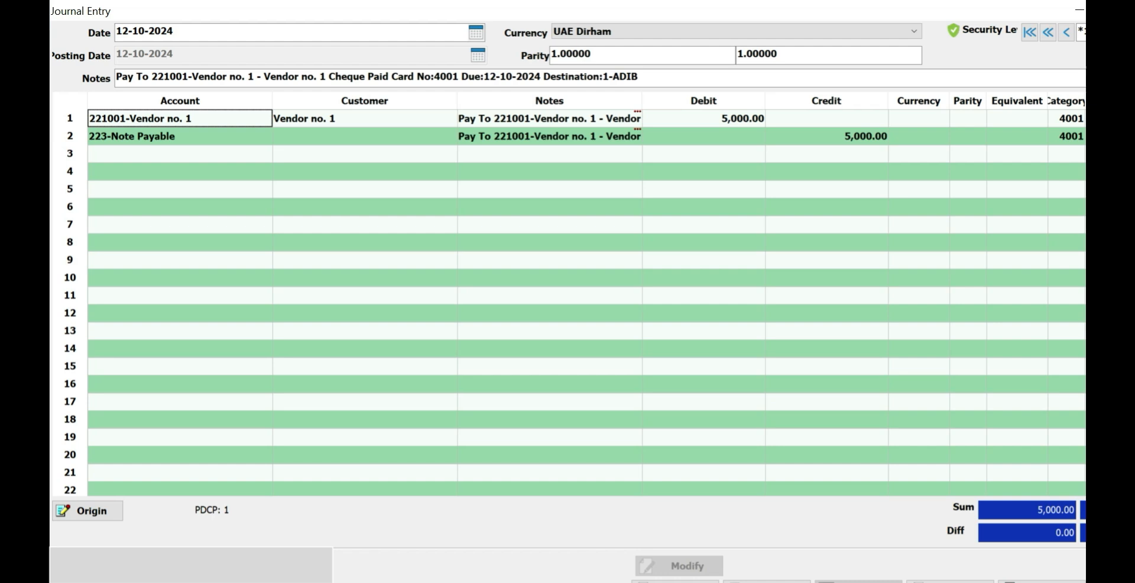
left_click(704, 119)
left_click(179, 136)
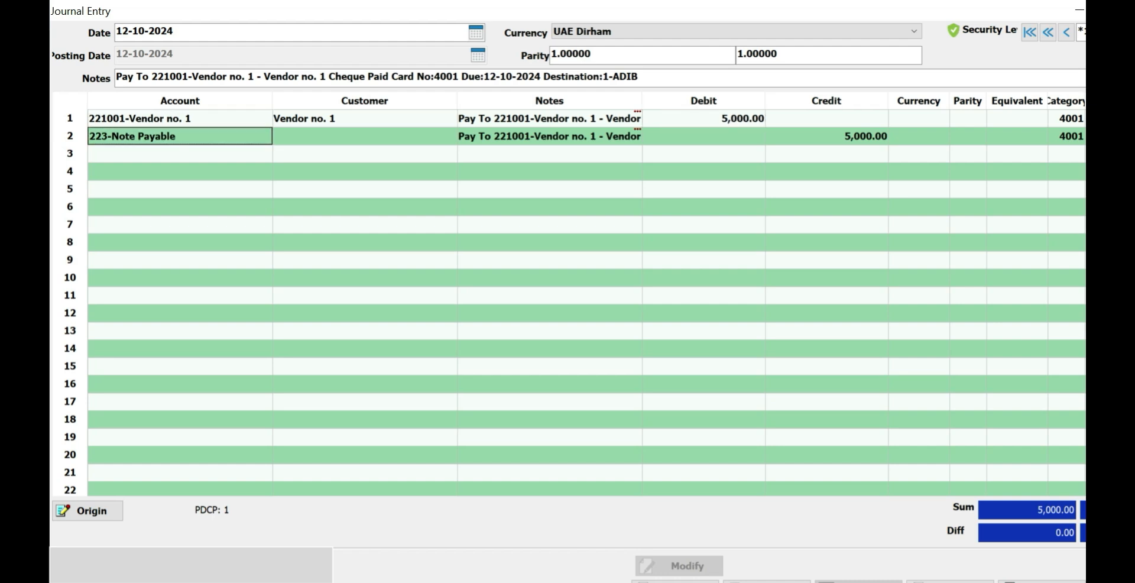
key("Escape")
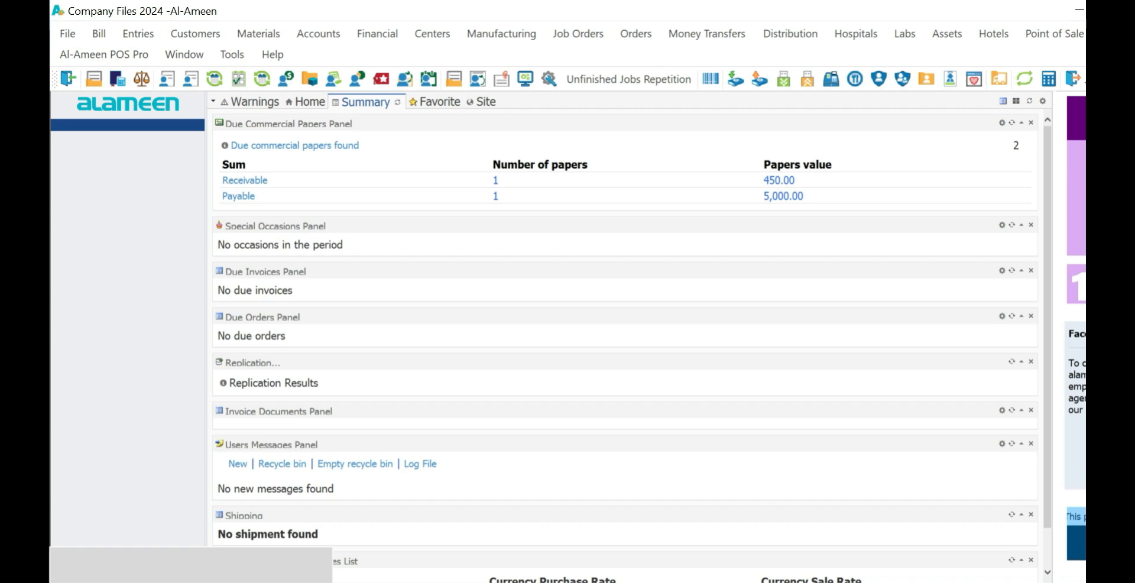
Look through the Warnings, Home, Summary and Favorite dashboard pages and return to the Summary's due commercial papers.
left_click(254, 101)
left_click(322, 102)
left_click(377, 101)
left_click(439, 102)
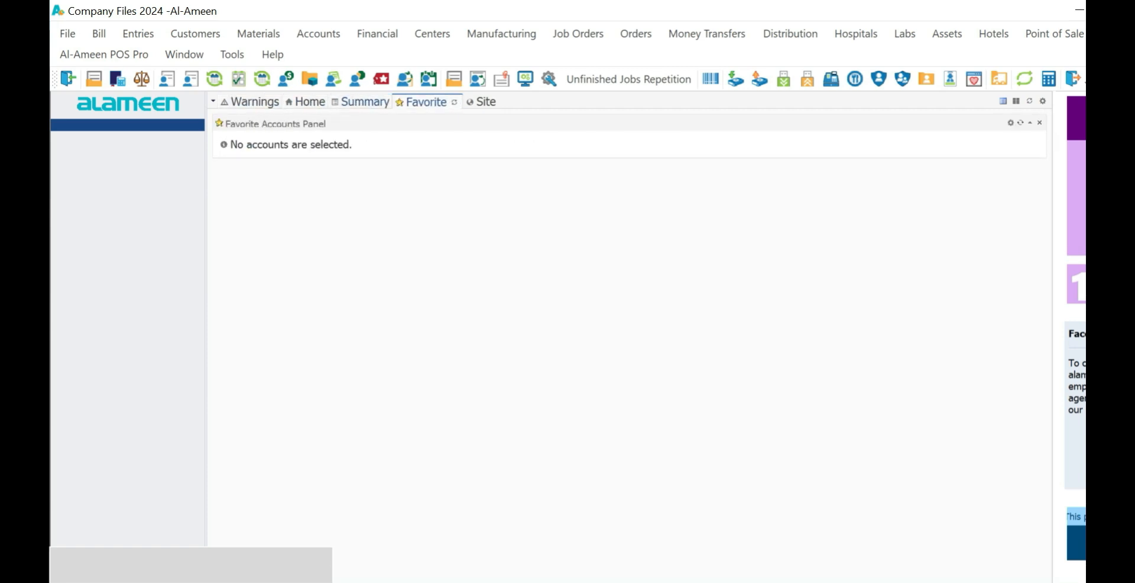
left_click(365, 102)
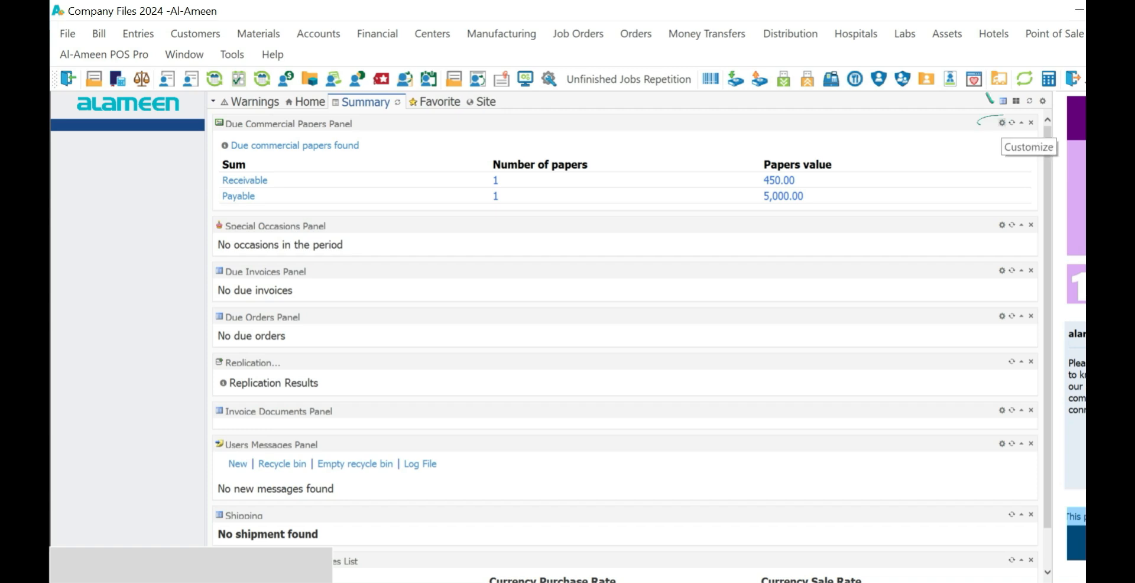
Customize the Due Commercial Papers panel to show Not Received and Not Paid papers 2 days before they are due.
left_click(1002, 122)
type("2")
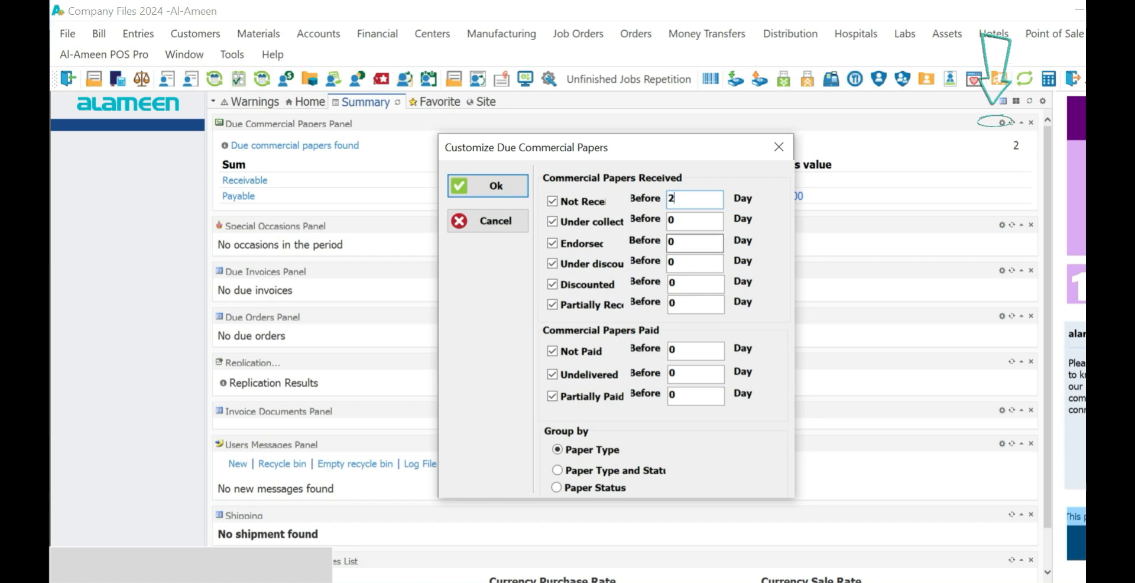
double_click(672, 199)
double_click(672, 350)
type("2")
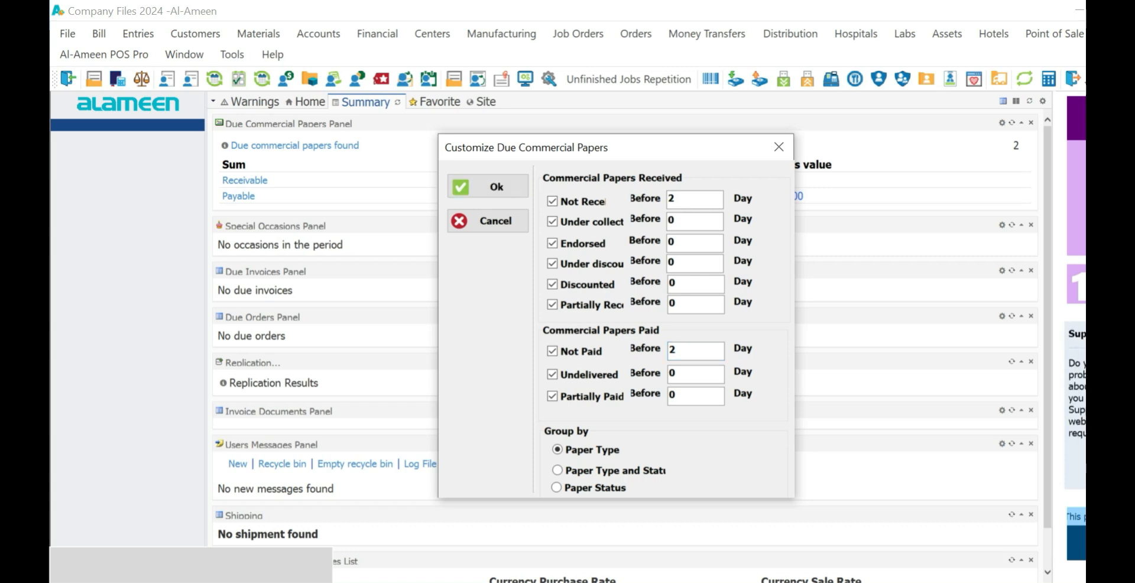
left_click(488, 186)
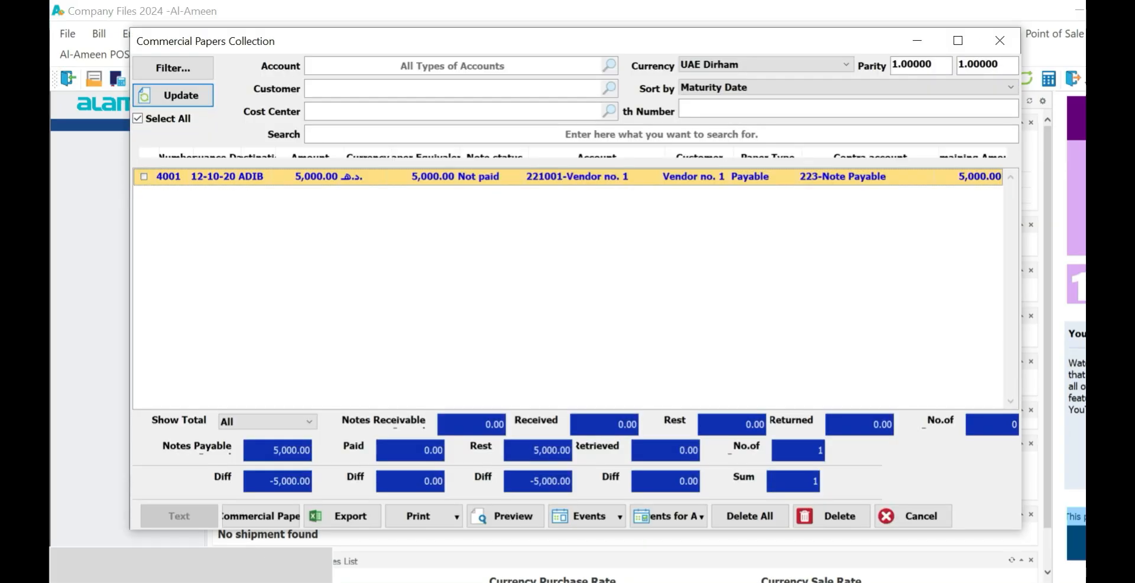
Close the payable papers list, look over the due receivable commercial papers, and return to the Summary page.
left_click(999, 41)
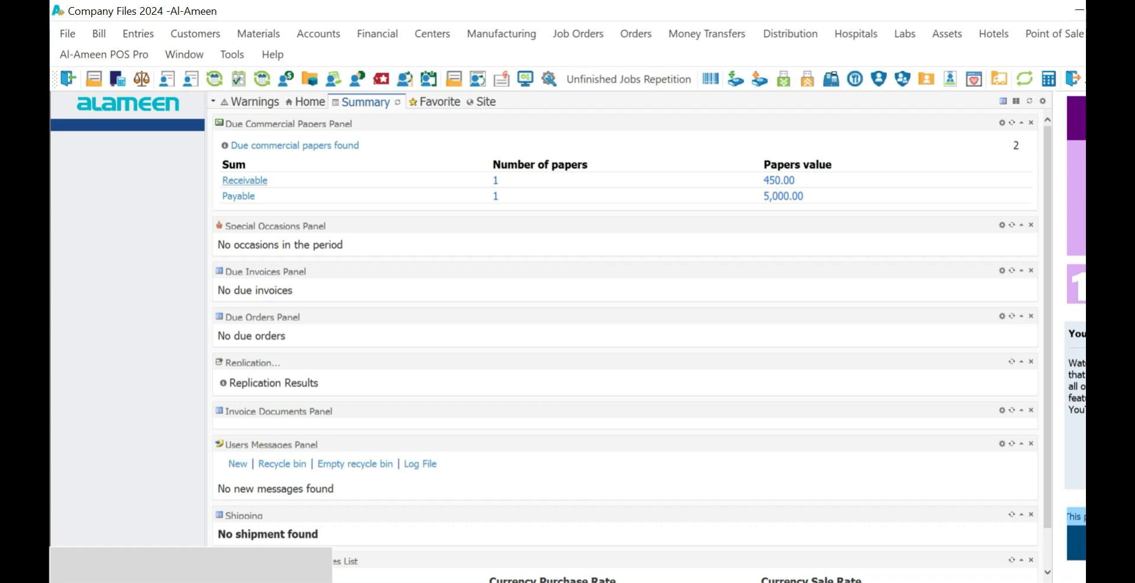
left_click(245, 181)
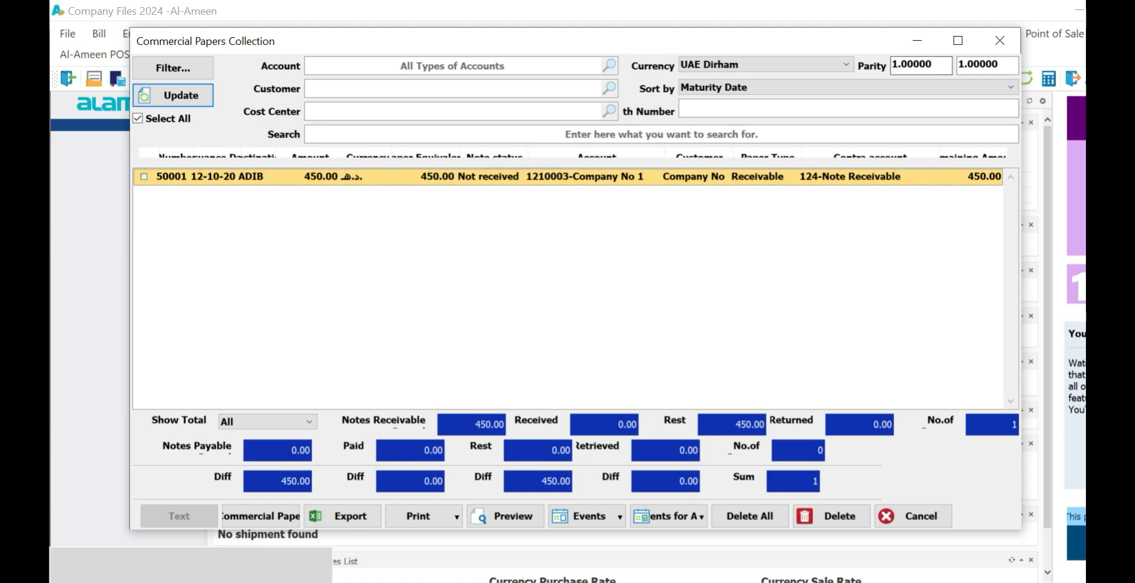
left_click(999, 41)
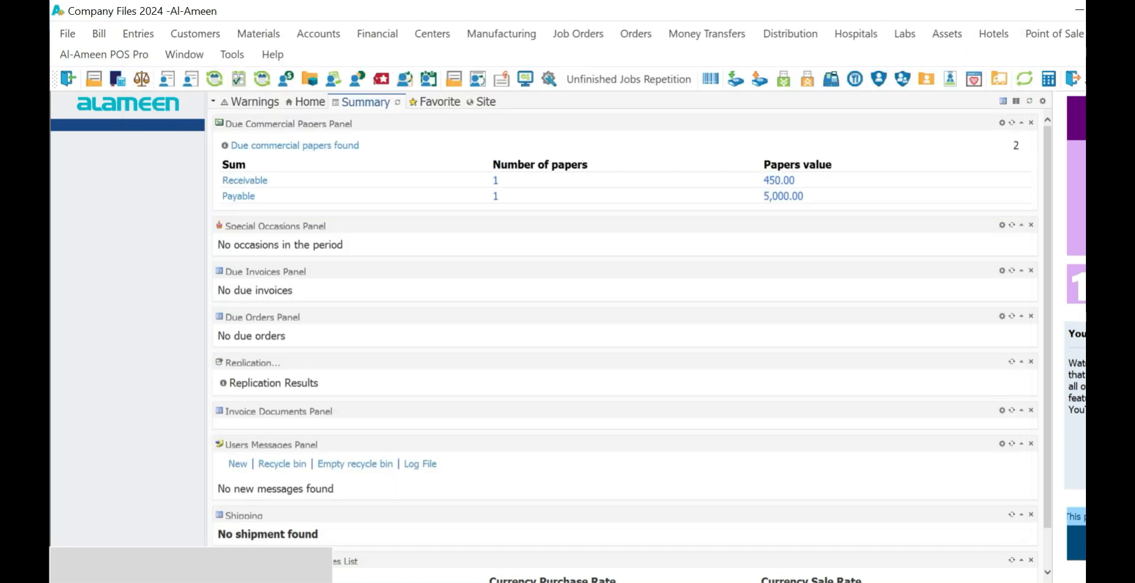
List the due receivable commercial papers again and open the card of the not received cheque from Company No 1.
left_click(244, 180)
left_click(245, 177)
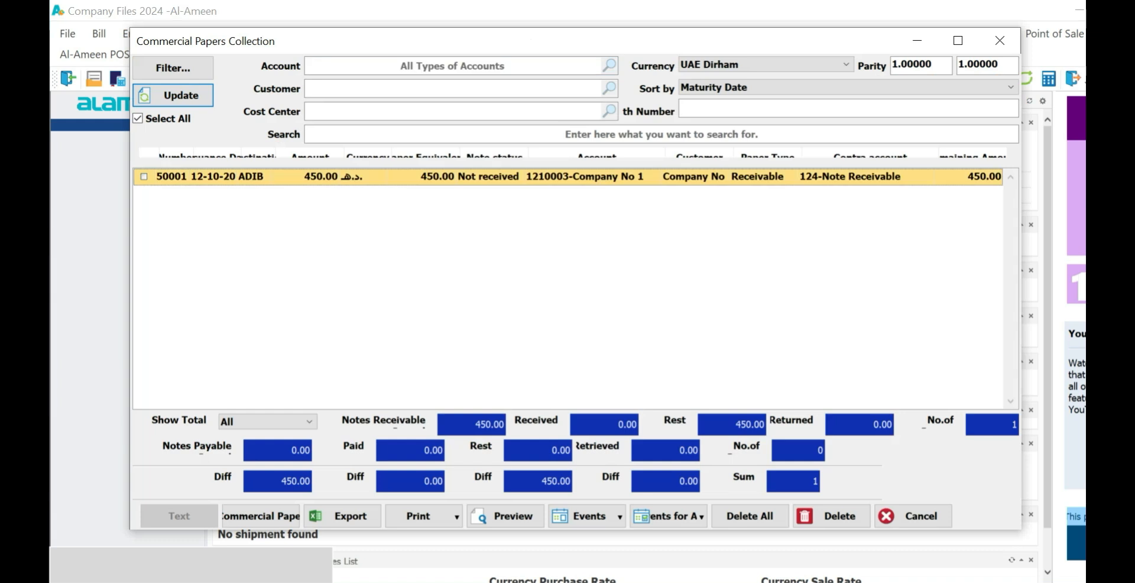
right_click(961, 187)
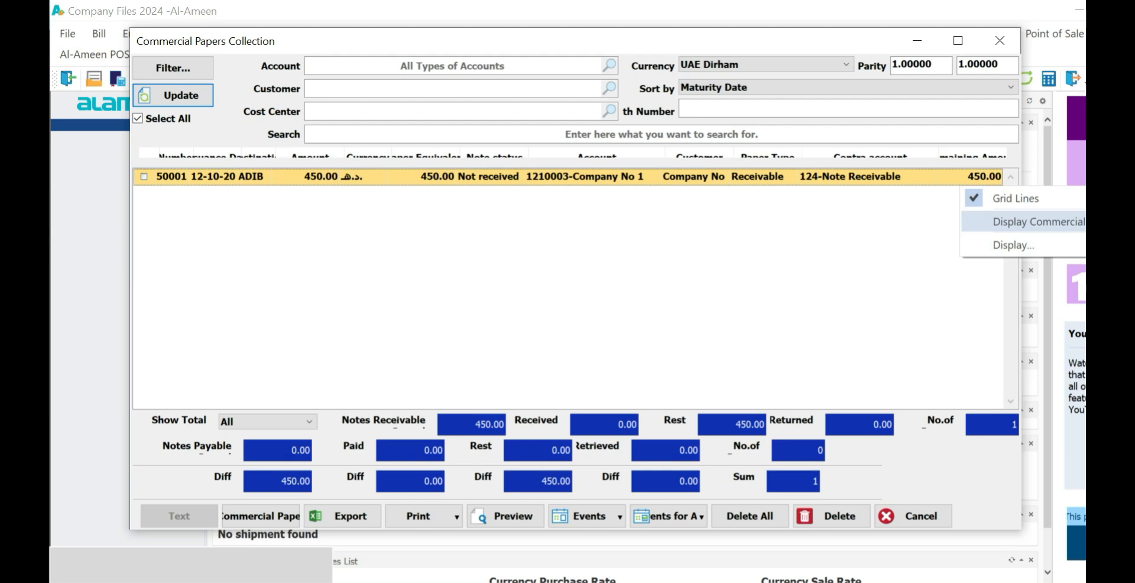
key("Escape")
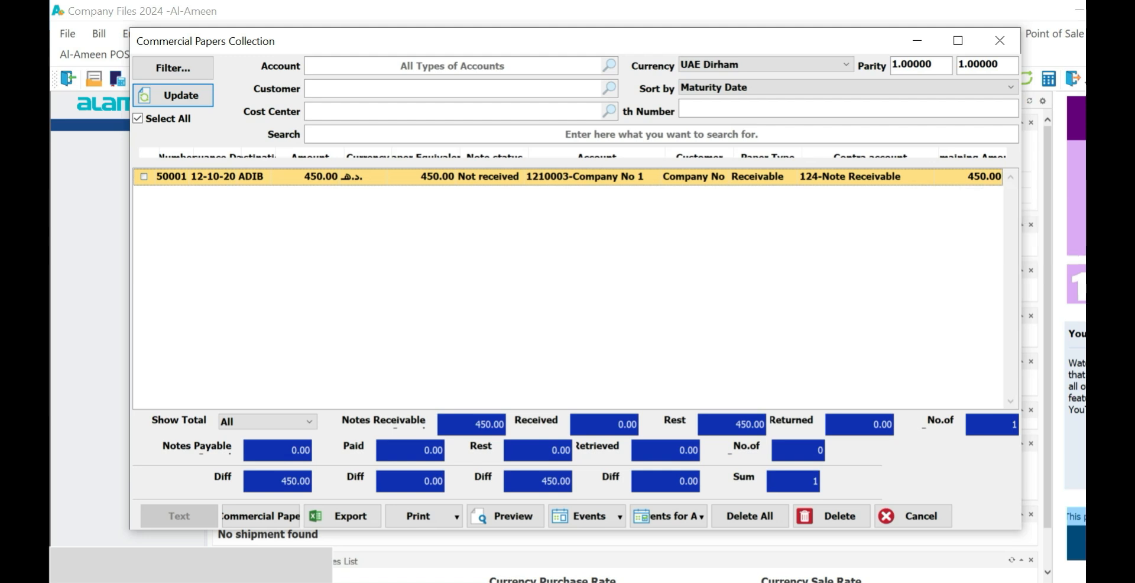
double_click(567, 177)
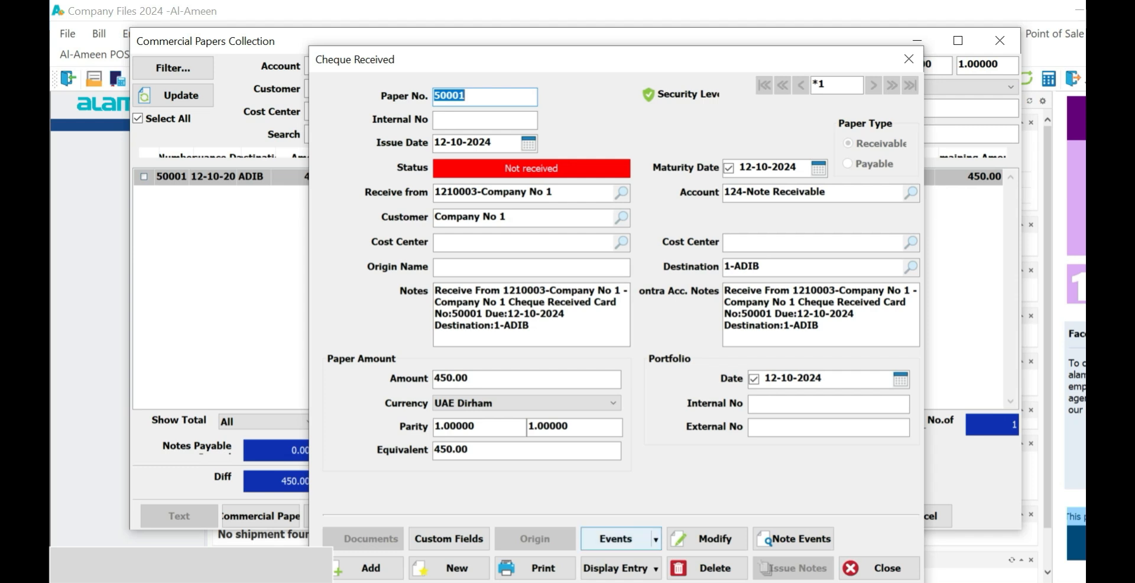
Open a Receive event for the cheque and review its notes, debit account, operation date and amount.
left_click(618, 539)
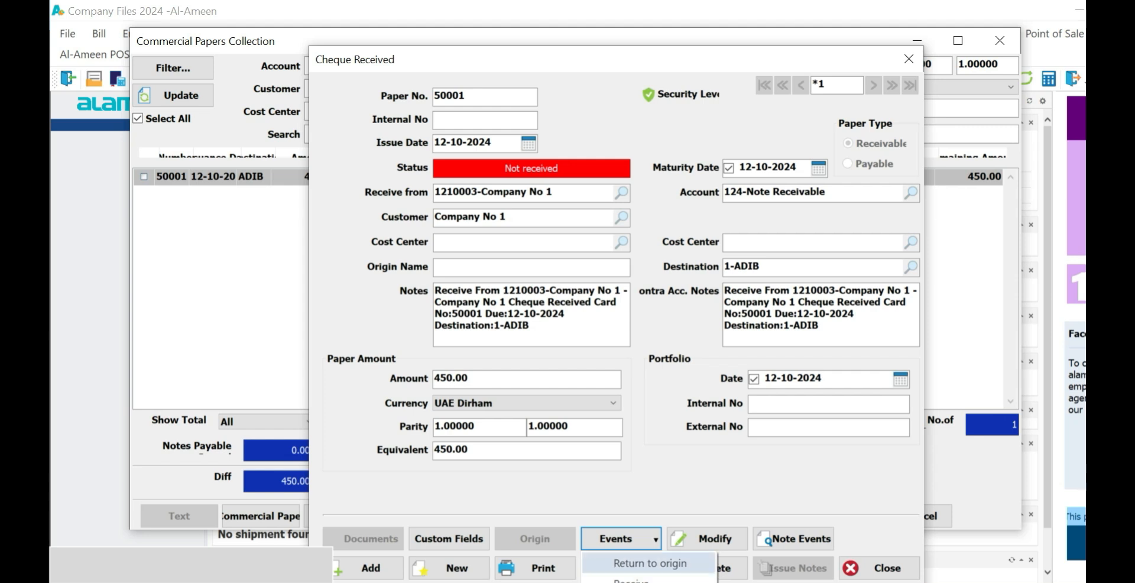
left_click(631, 580)
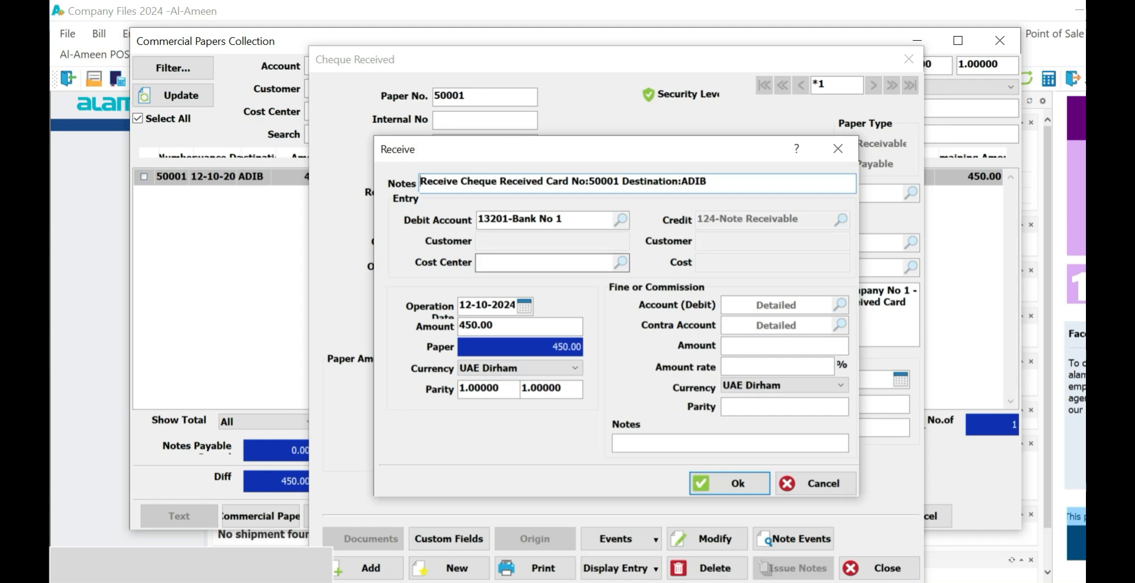
left_click_drag(706, 181, 419, 180)
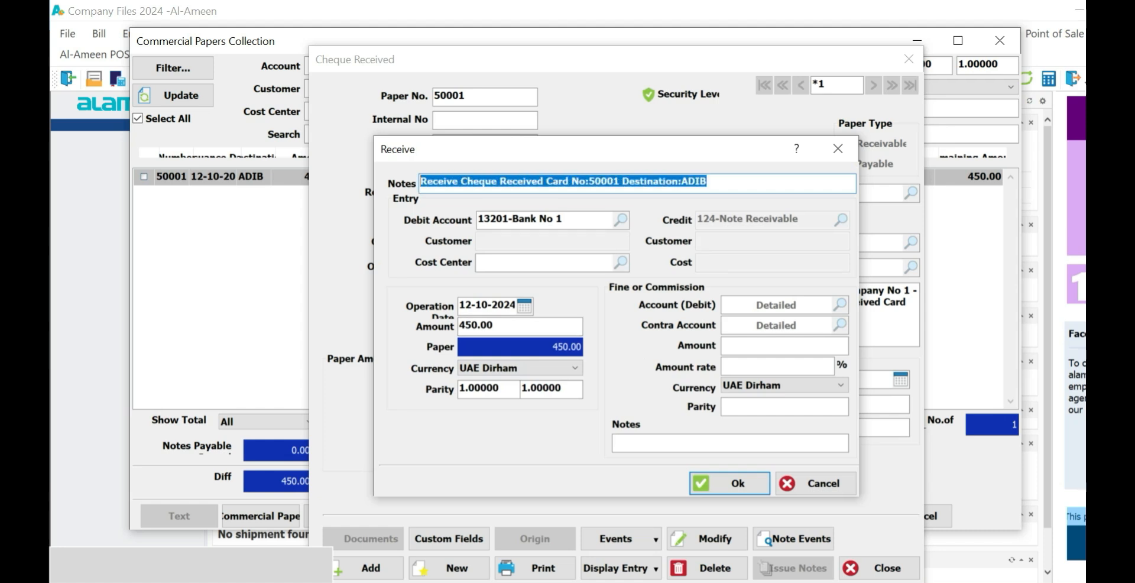
left_click(532, 219)
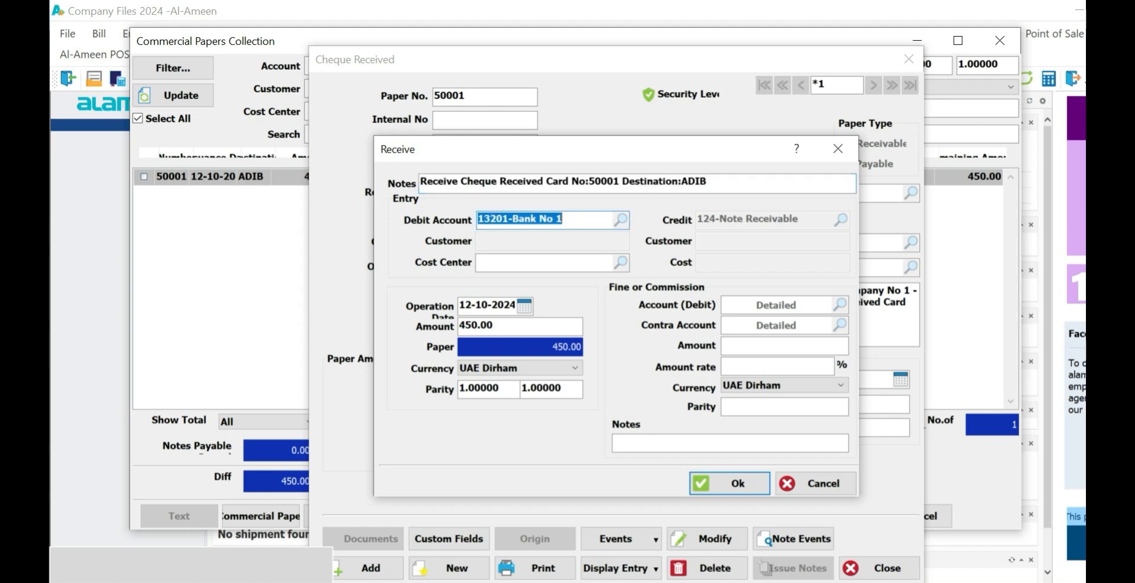
key("BackSpace")
key("Return")
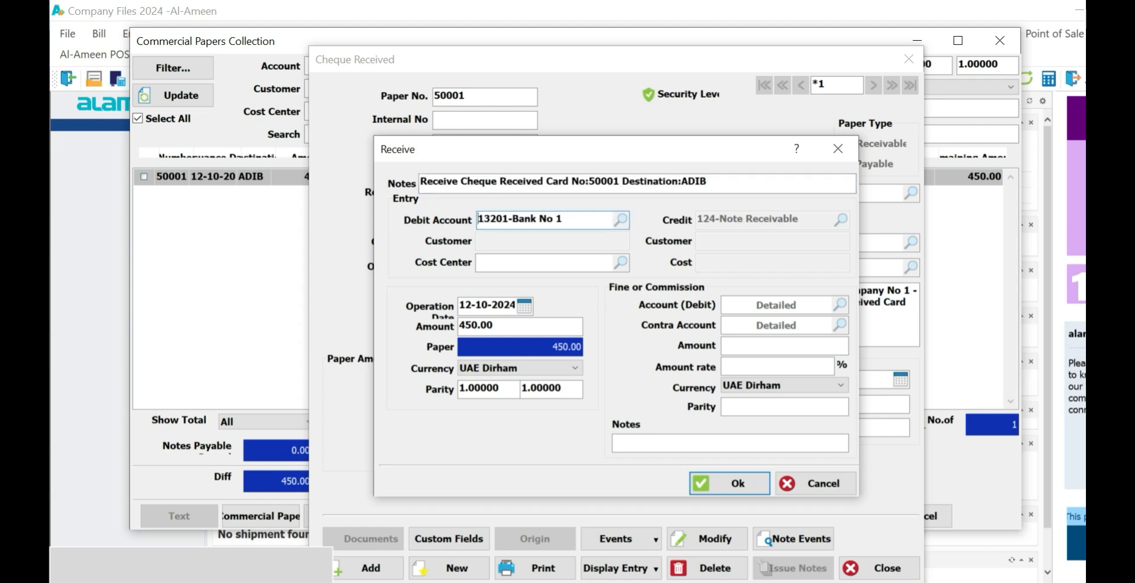
left_click_drag(563, 219, 478, 218)
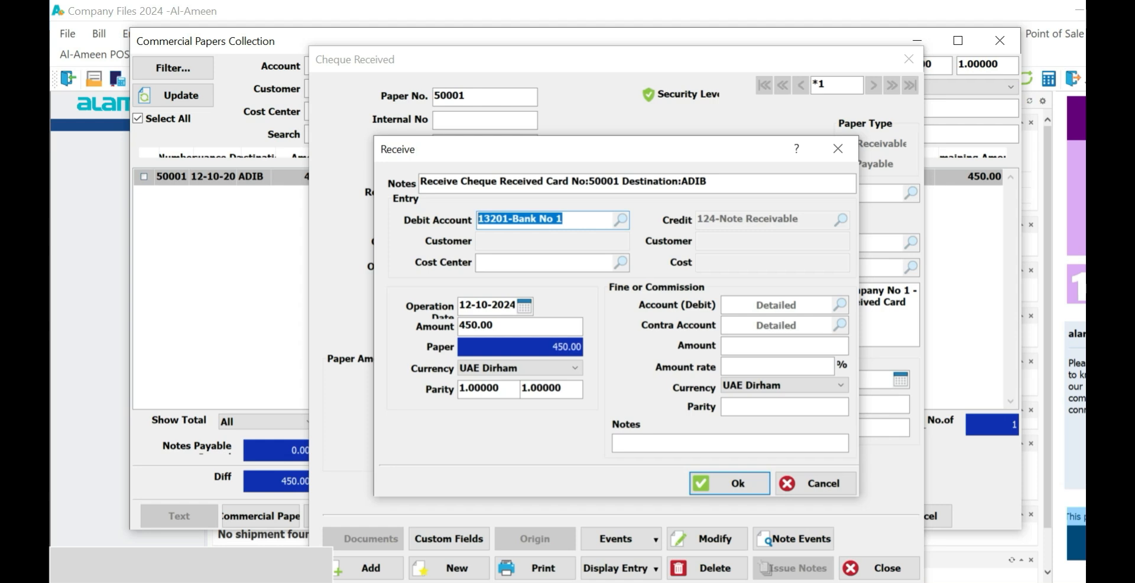
mouse_move(497, 305)
left_mouse_down()
mouse_move(459, 305)
mouse_move(516, 305)
left_mouse_up()
left_click(475, 305)
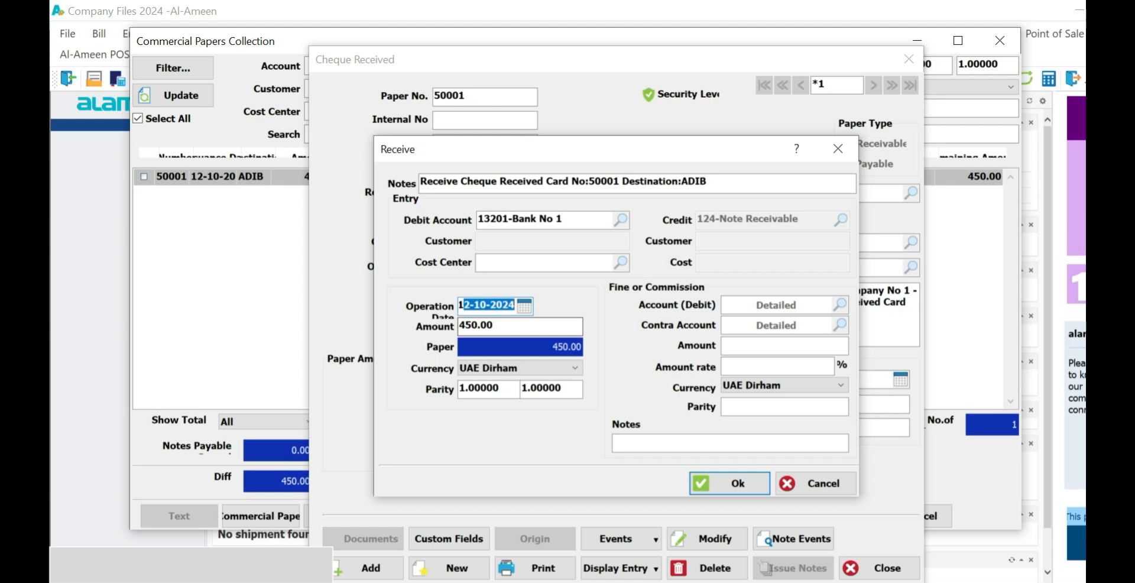
left_click(504, 326)
left_click_drag(500, 326, 458, 325)
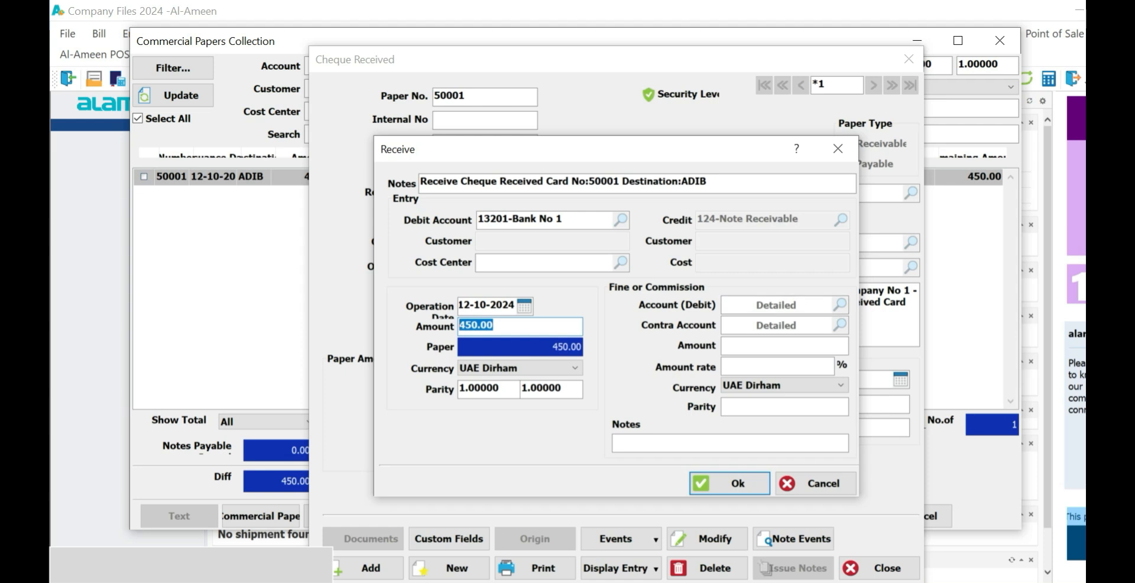
Review the fine or commission accounts and amount in the Receive event, and cancel it without saving.
left_click_drag(526, 149, 505, 138)
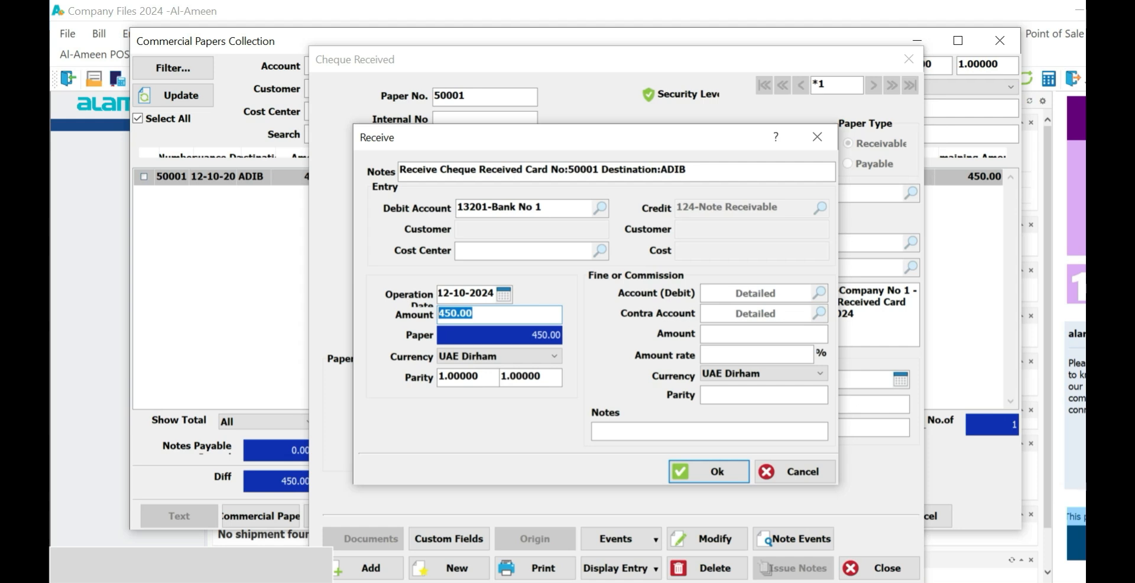
left_click(755, 293)
left_click(756, 313)
left_click(755, 294)
left_click(755, 313)
left_click(755, 293)
left_click(755, 334)
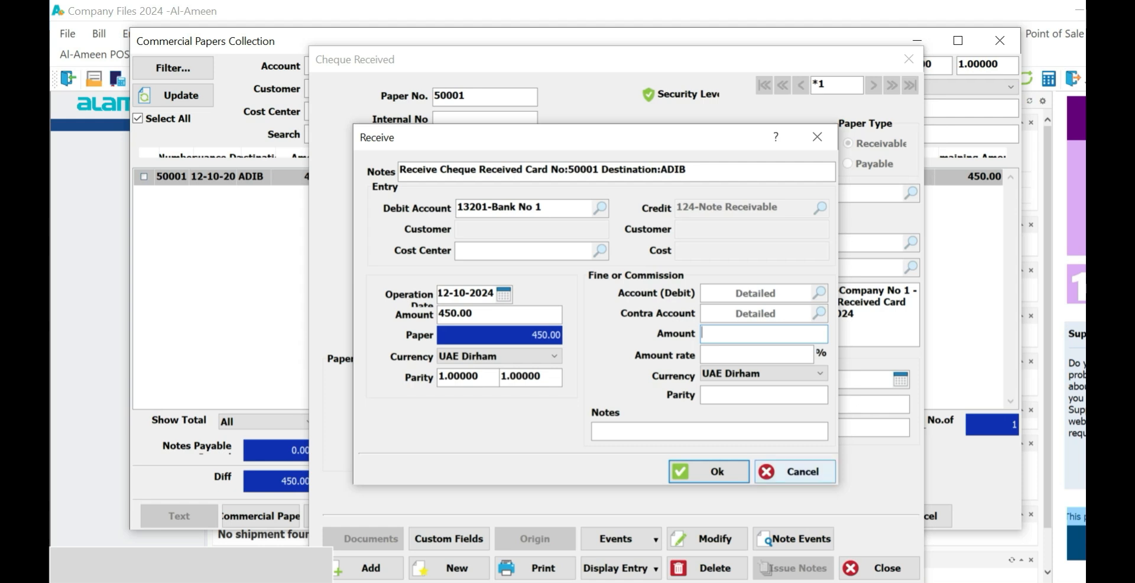
left_click(795, 471)
left_click(668, 369)
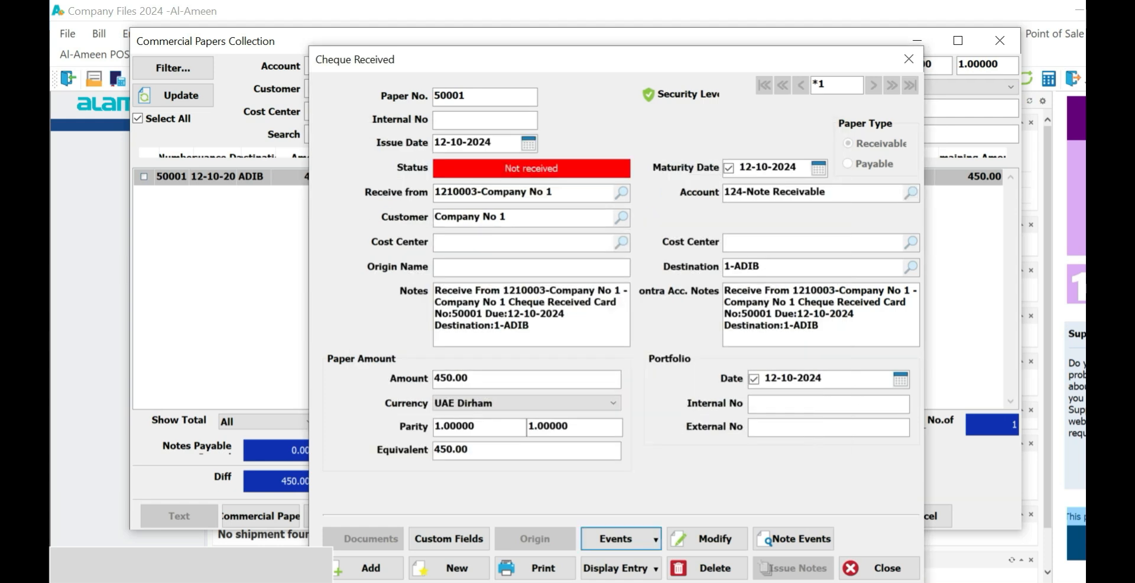
Open the cheque's Return to origin event, review its operation date and fine or commission fields, and cancel it.
left_click(620, 539)
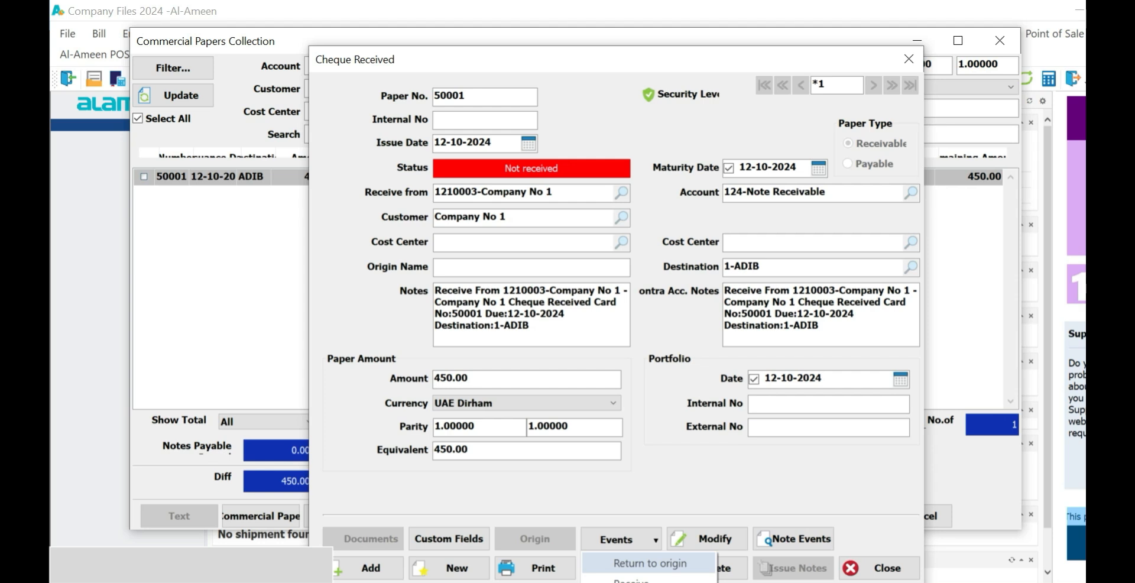
left_click(649, 562)
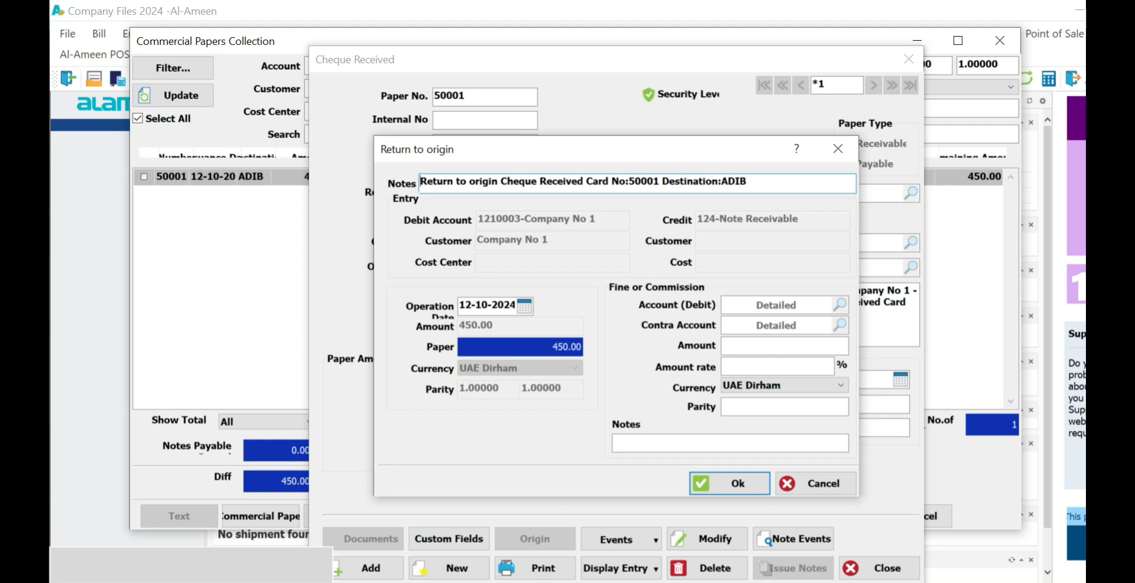
key("Tab")
left_click(459, 305)
left_click_drag(459, 305, 517, 305)
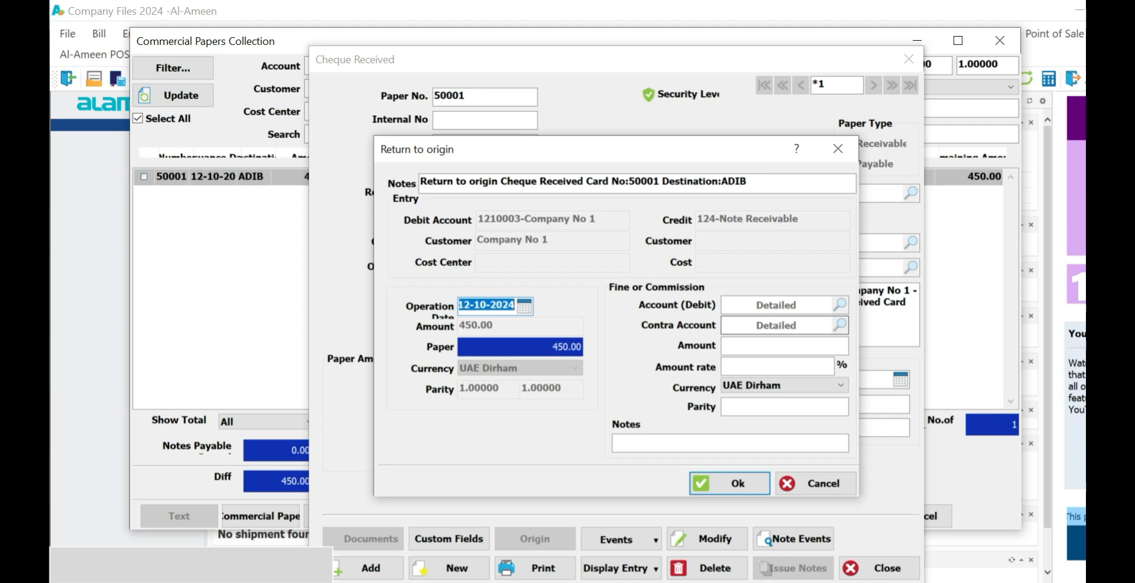
left_click(768, 305)
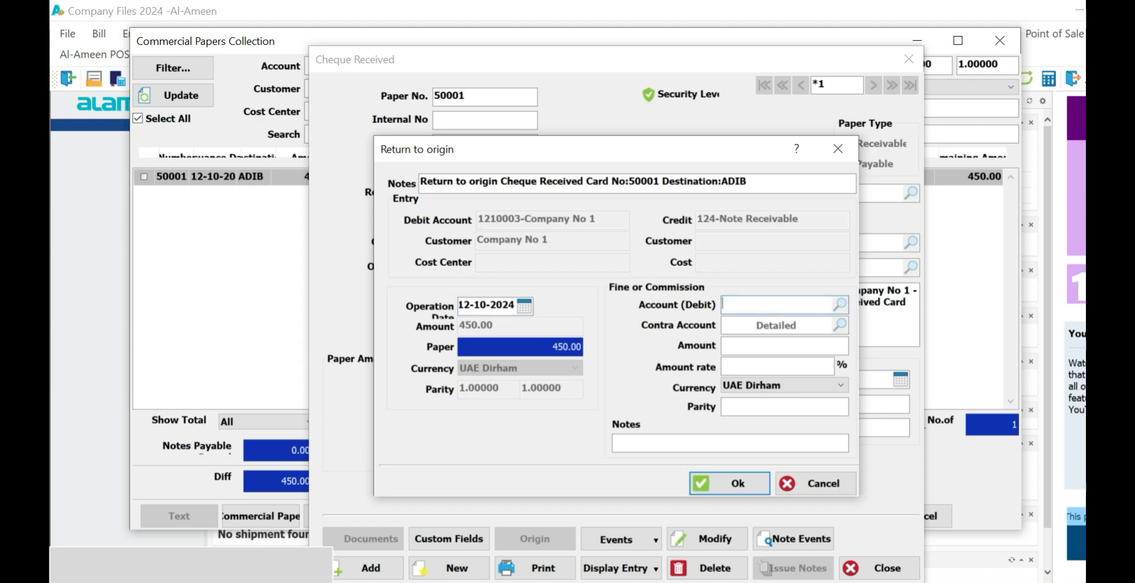
left_click(775, 325)
left_click(779, 346)
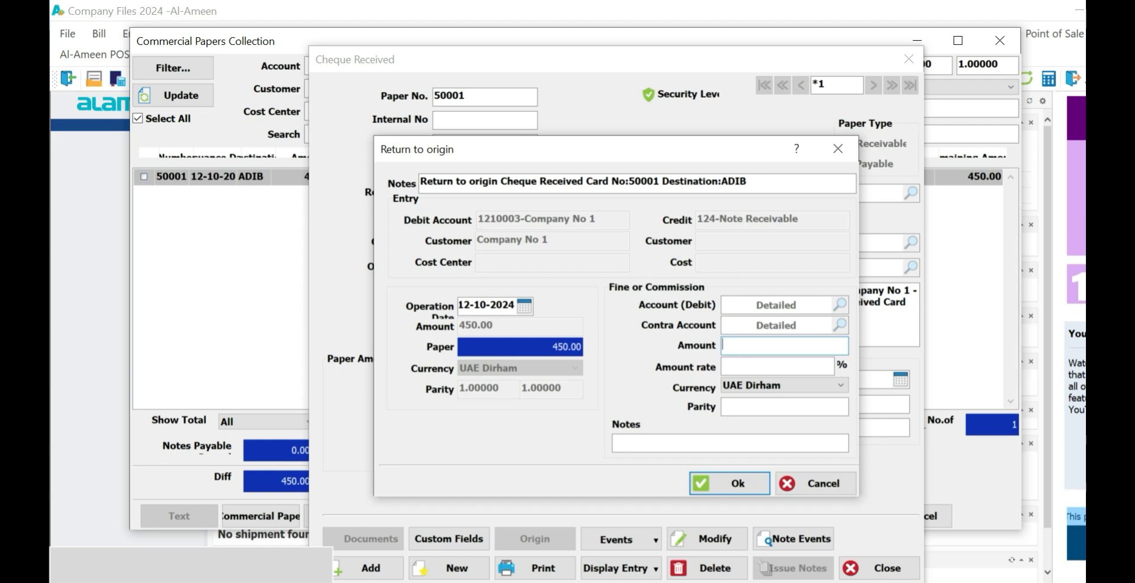
left_click(815, 483)
left_click(668, 370)
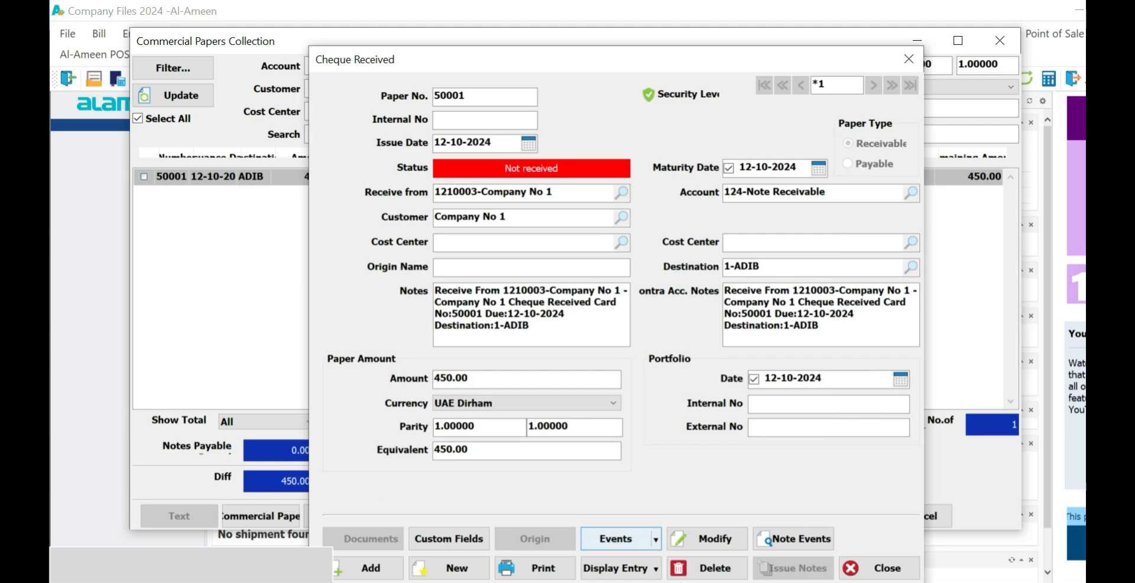
Register the cheque's Receive event with Bank No 1 as debit account, amount 450.00 and operation date 12-10-2024.
left_click(620, 539)
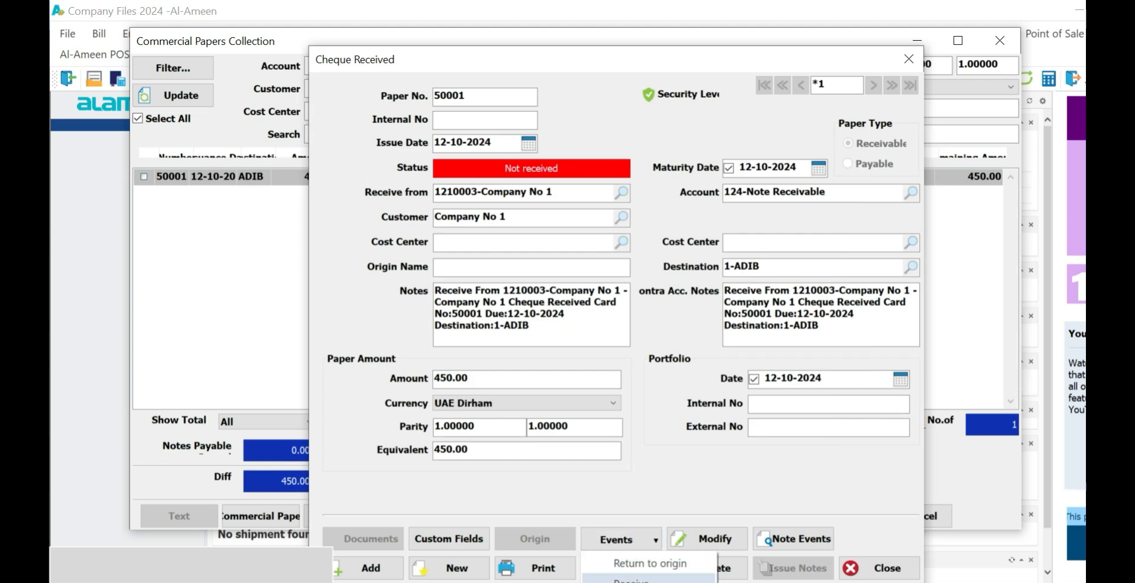
left_click(631, 581)
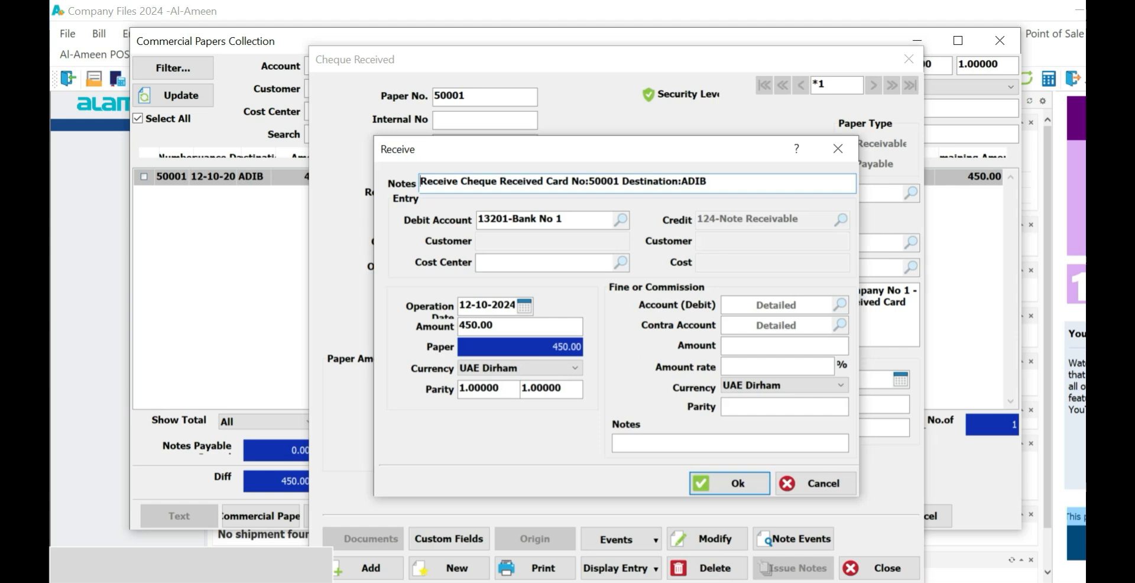
left_click_drag(709, 182, 417, 182)
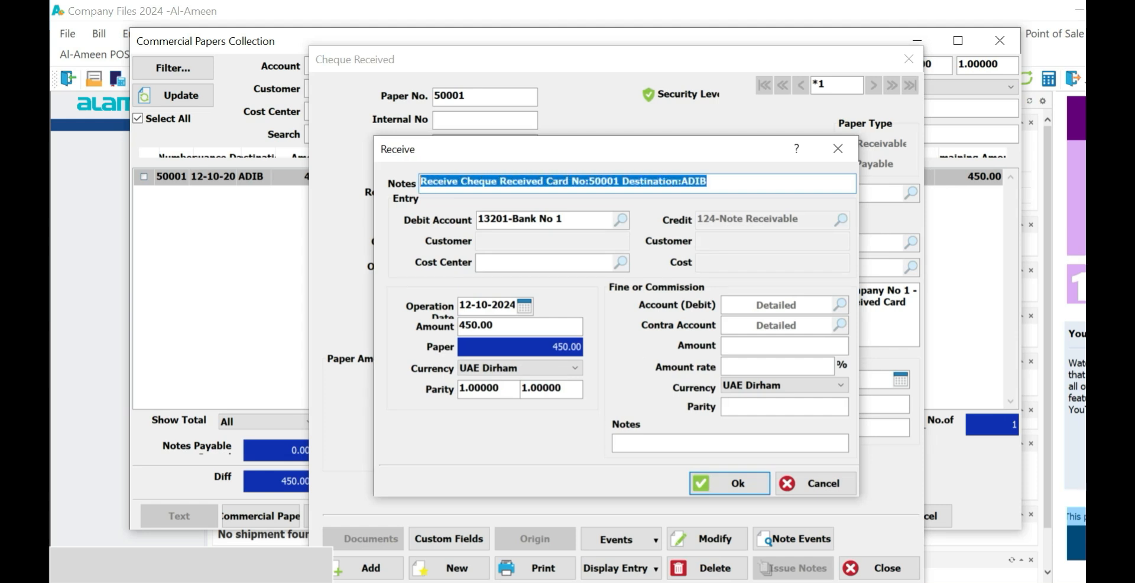
key("Tab")
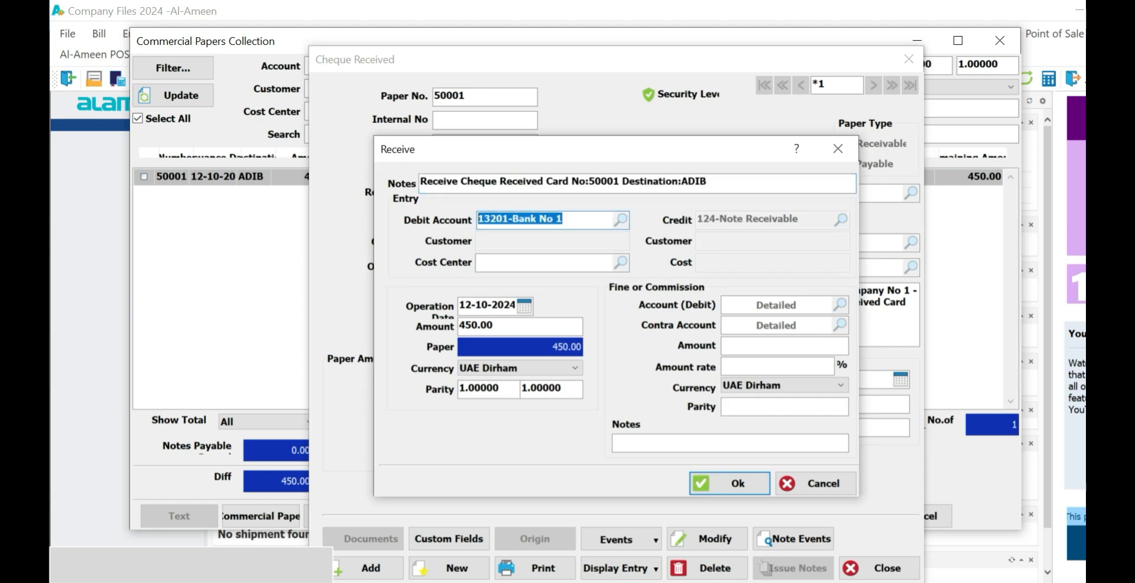
left_click_drag(460, 305, 503, 306)
left_click(730, 483)
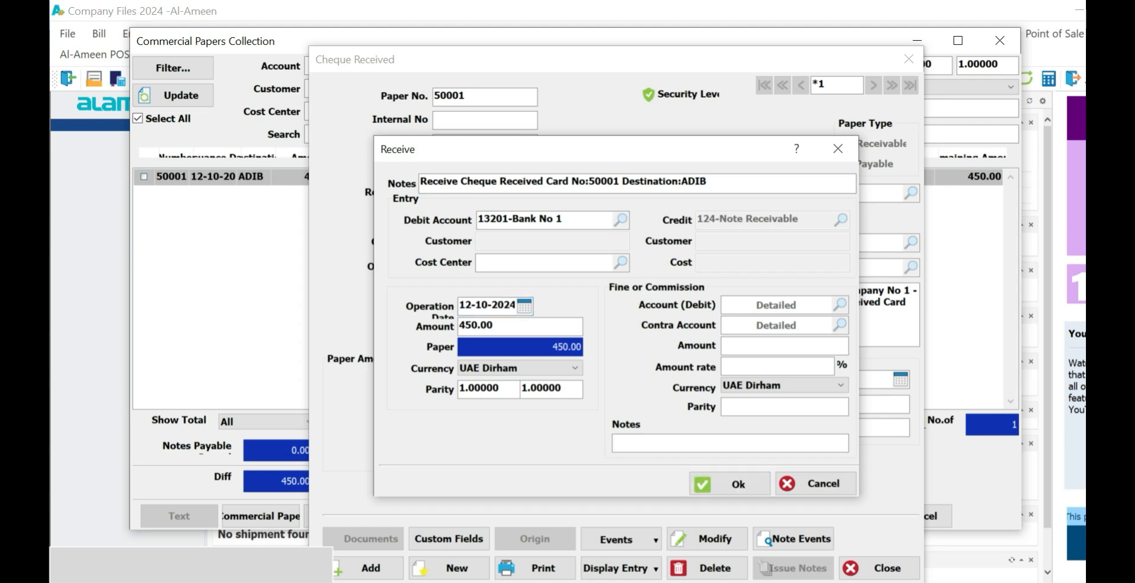
left_click(672, 363)
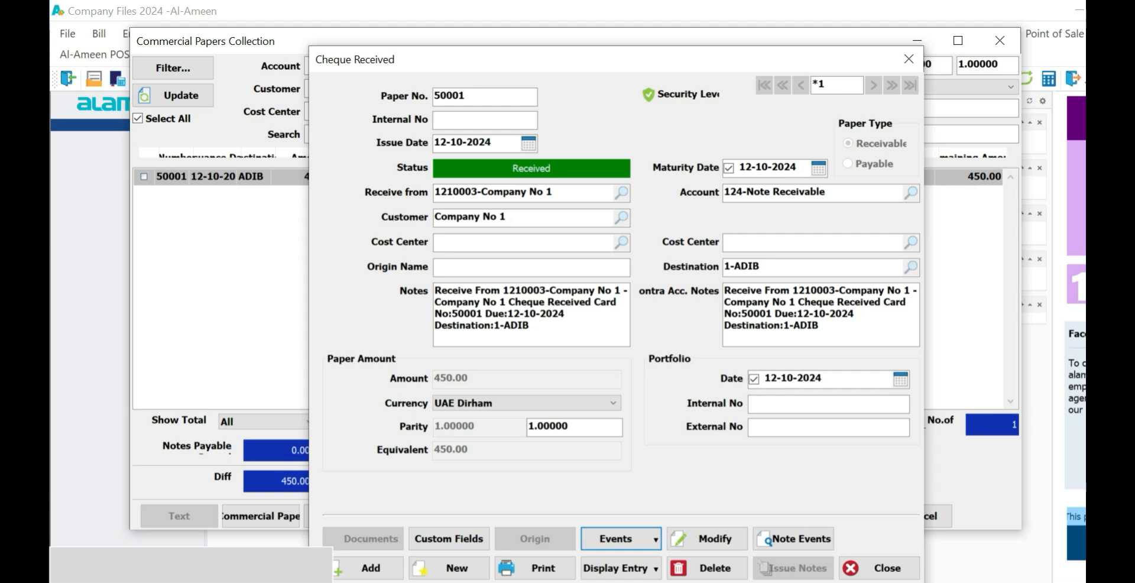
Display the cheque's Receive journal entry and examine its debit and credit account lines.
left_click(523, 193)
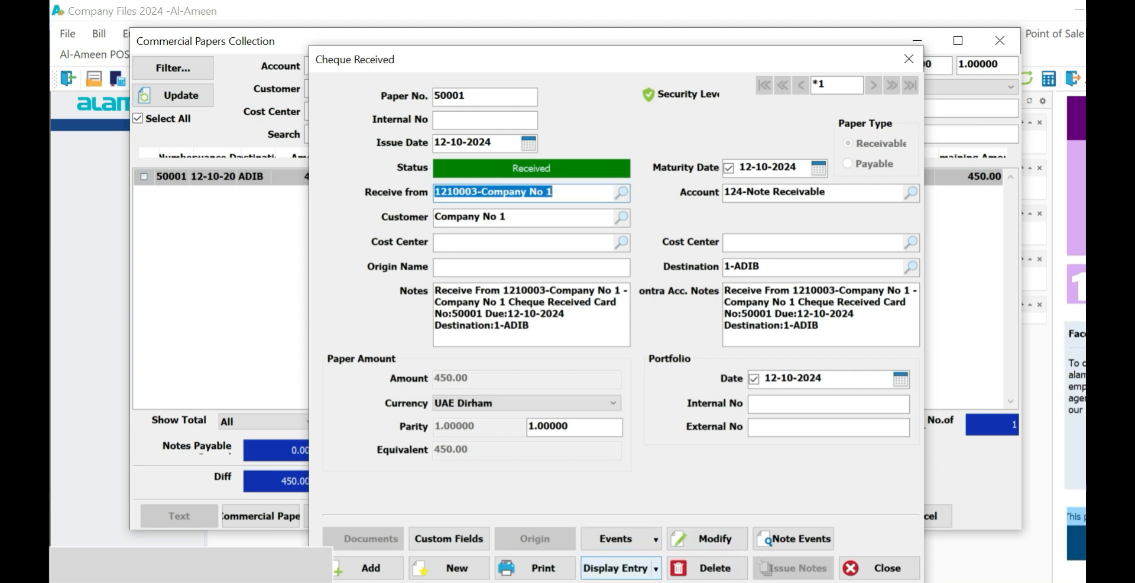
left_click(617, 568)
left_click(621, 530)
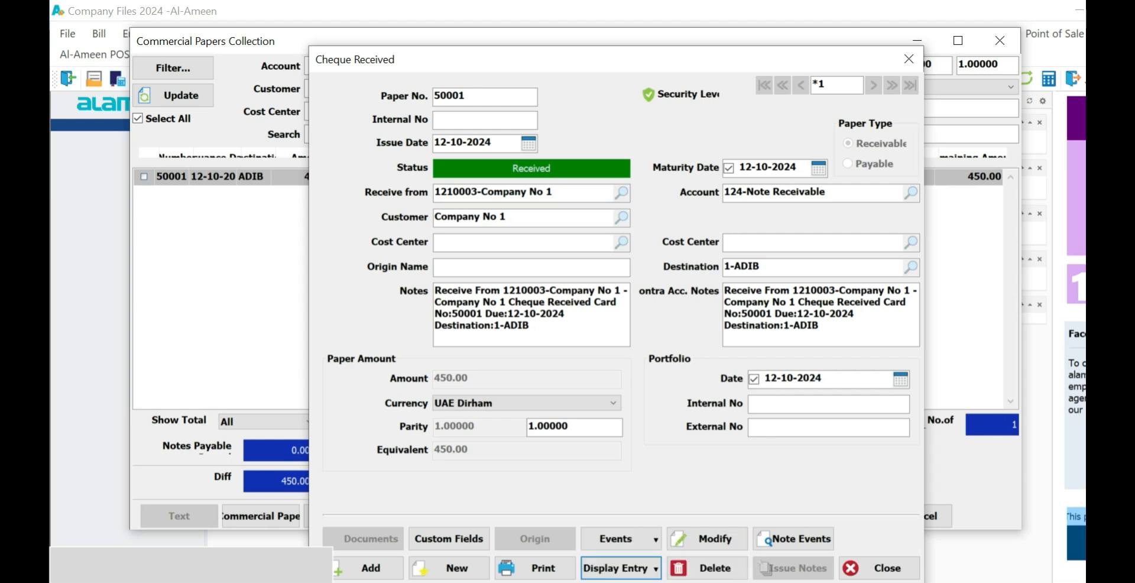
left_click(617, 567)
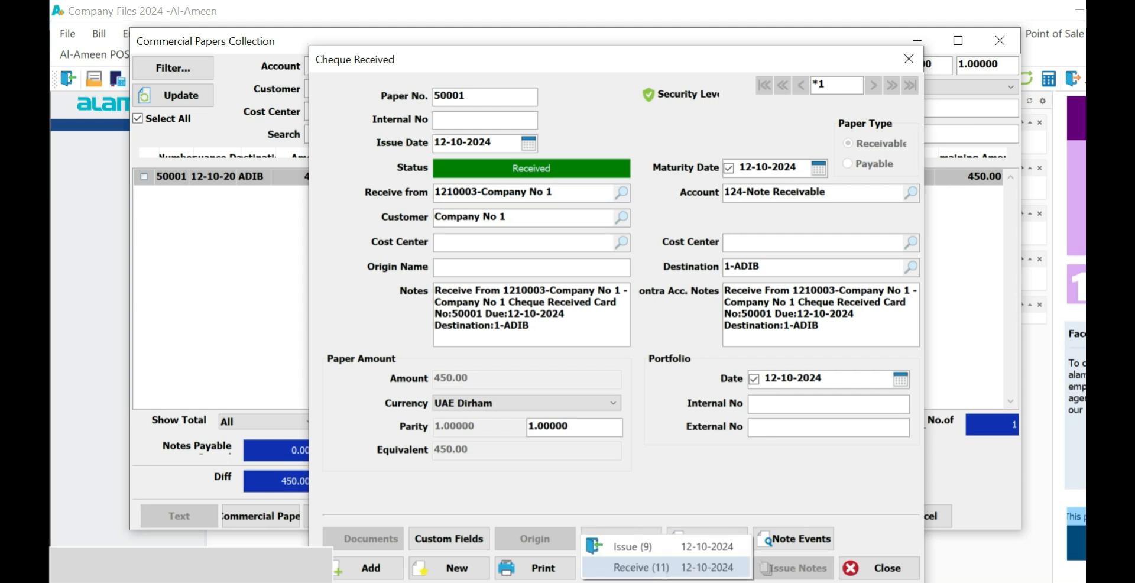
left_click(641, 566)
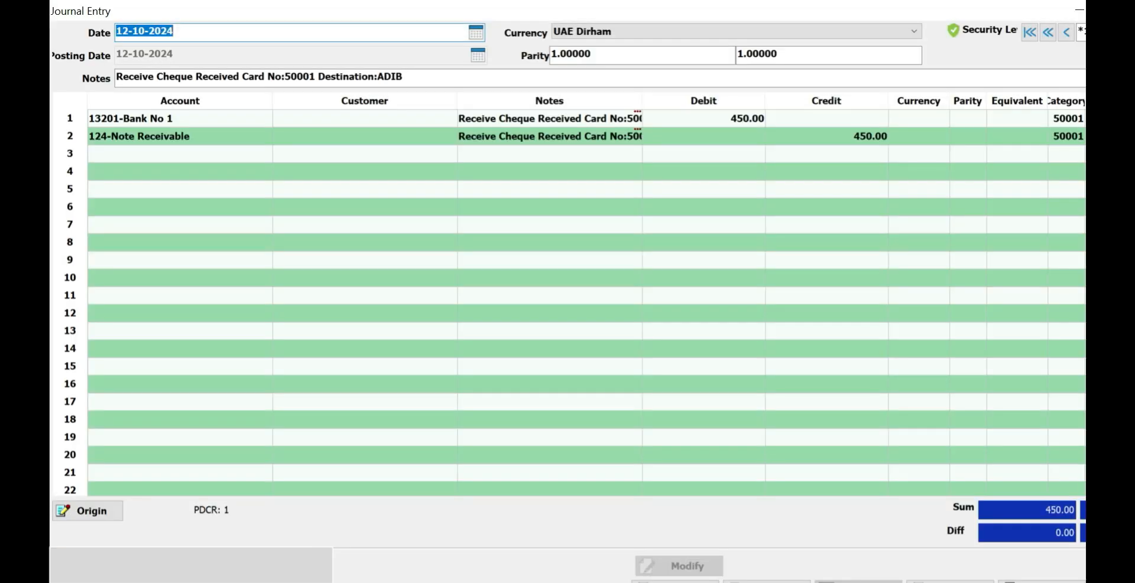
left_click(180, 119)
left_click(180, 136)
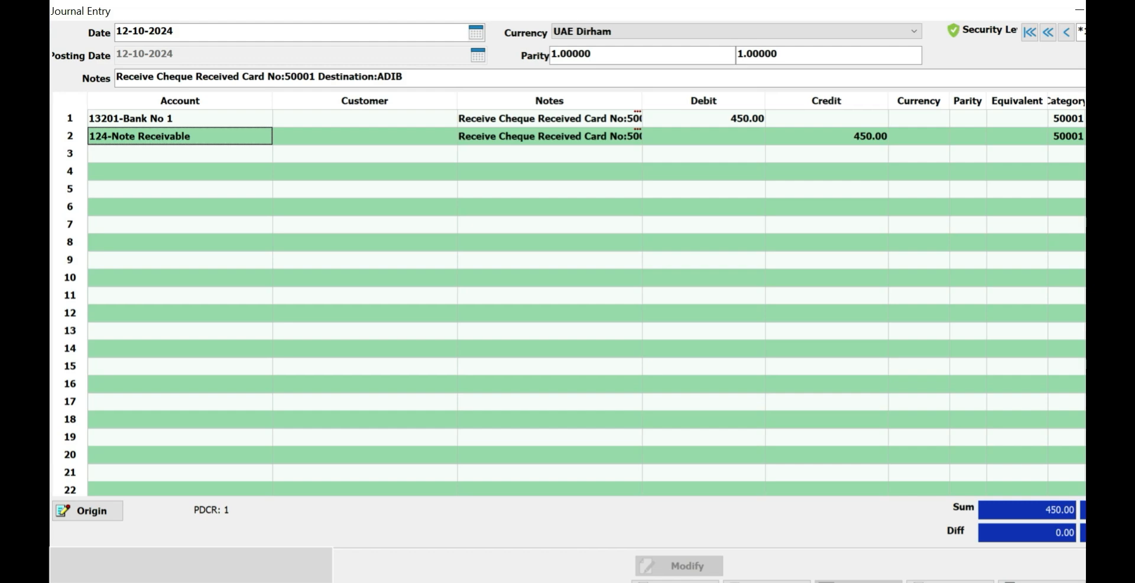
Close the journal entry and the received cheque, and update the Commercial Papers Collection list before closing it.
key("Escape")
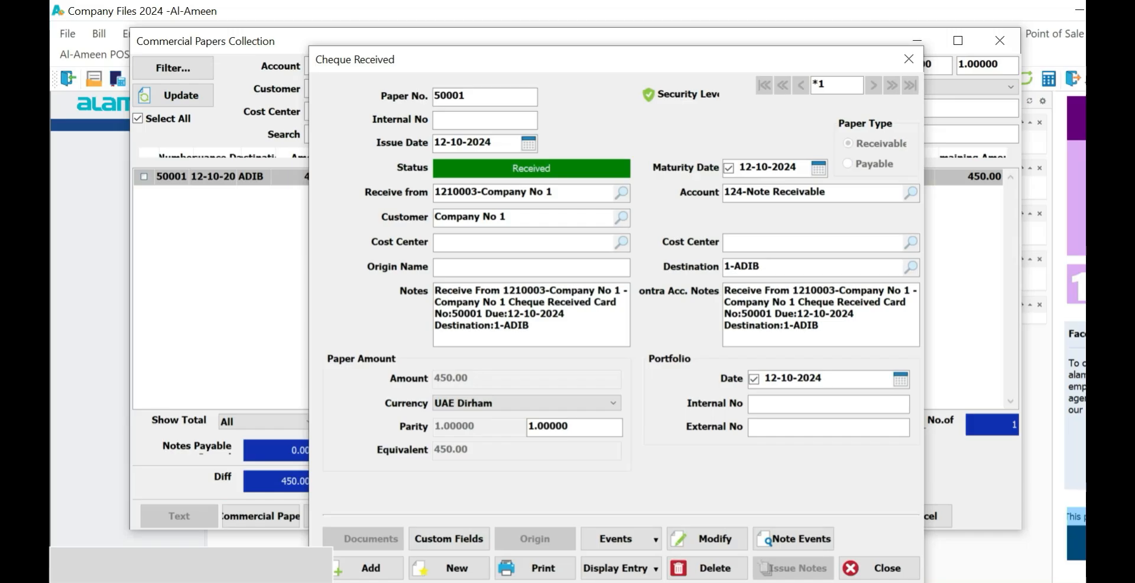
left_click(909, 59)
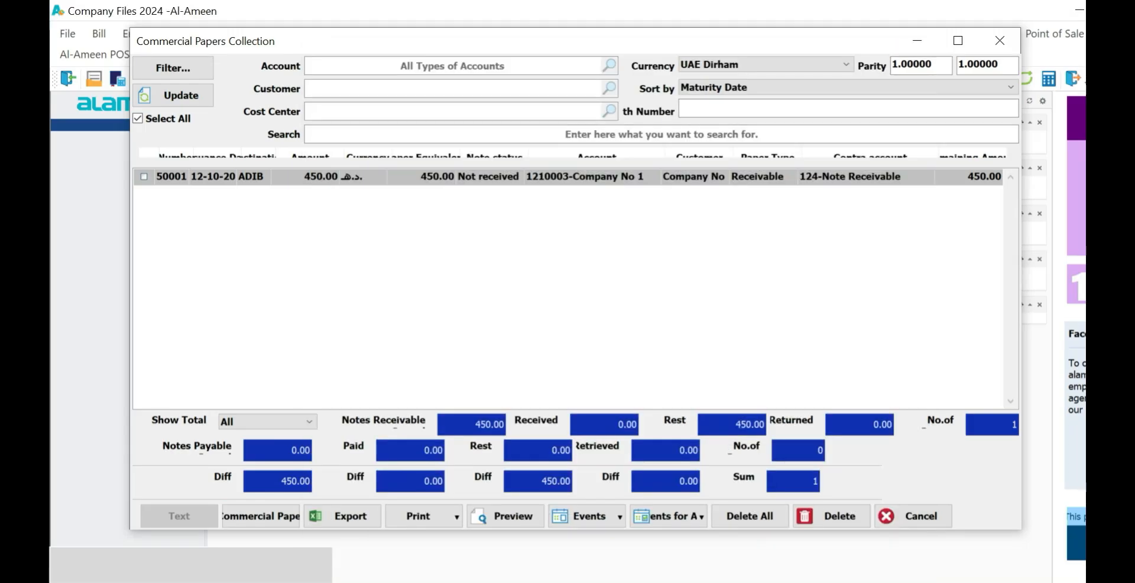
left_click(173, 95)
left_click(173, 95)
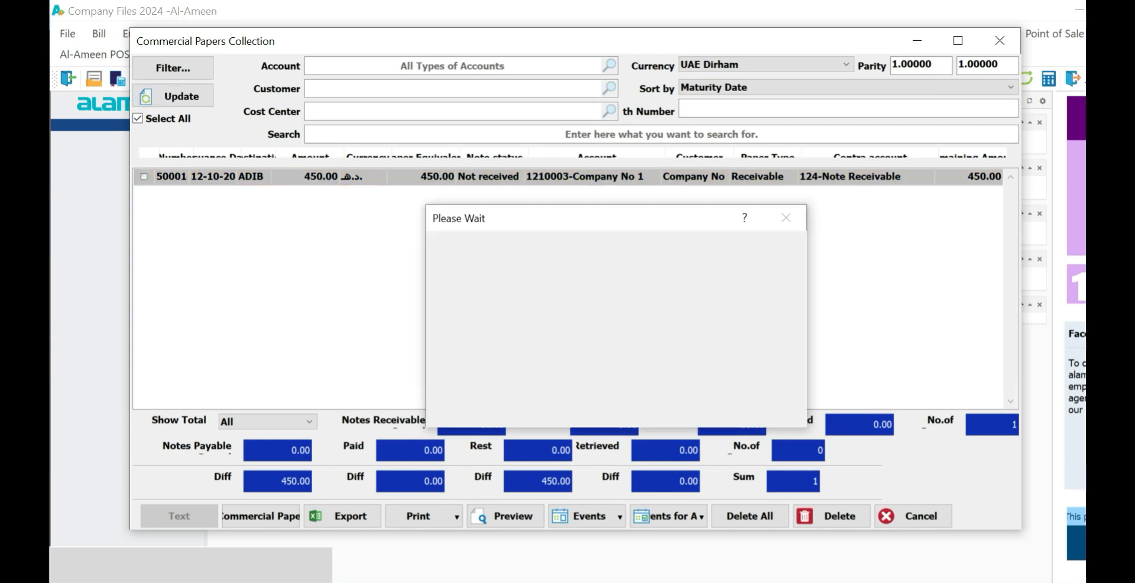
left_click(999, 41)
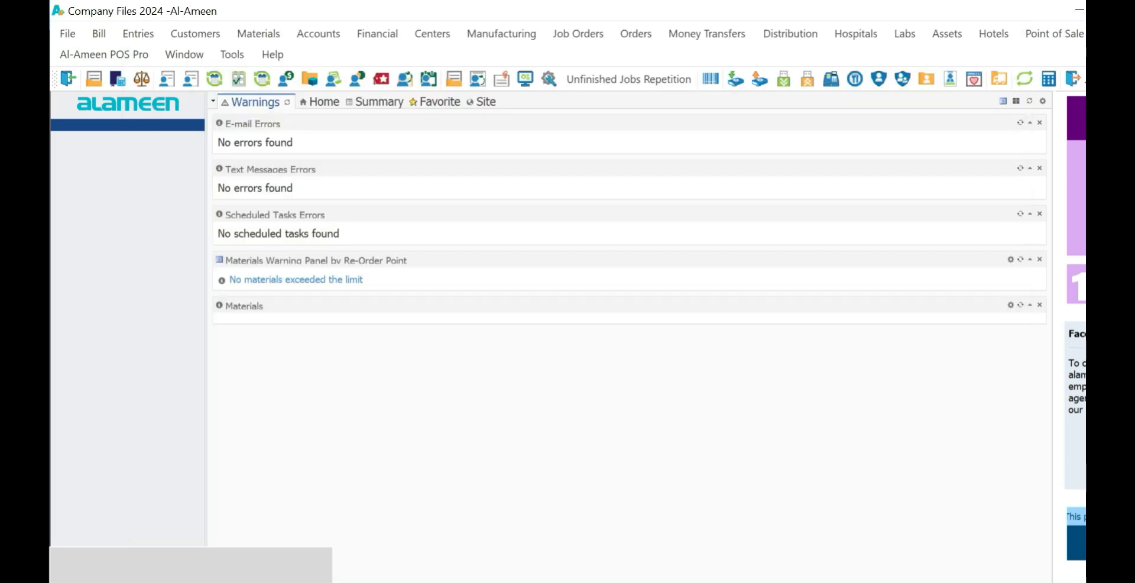
Open Vendor no. 1's unpaid cheque from the payable papers in the Summary page's Due Commercial Papers Panel.
left_click(379, 102)
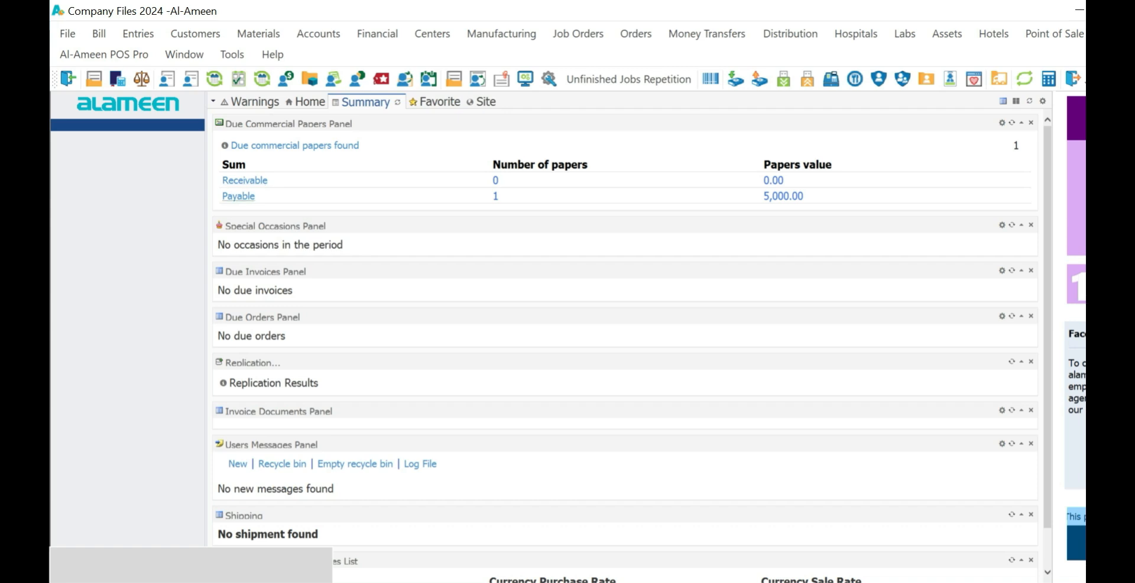
left_click(238, 196)
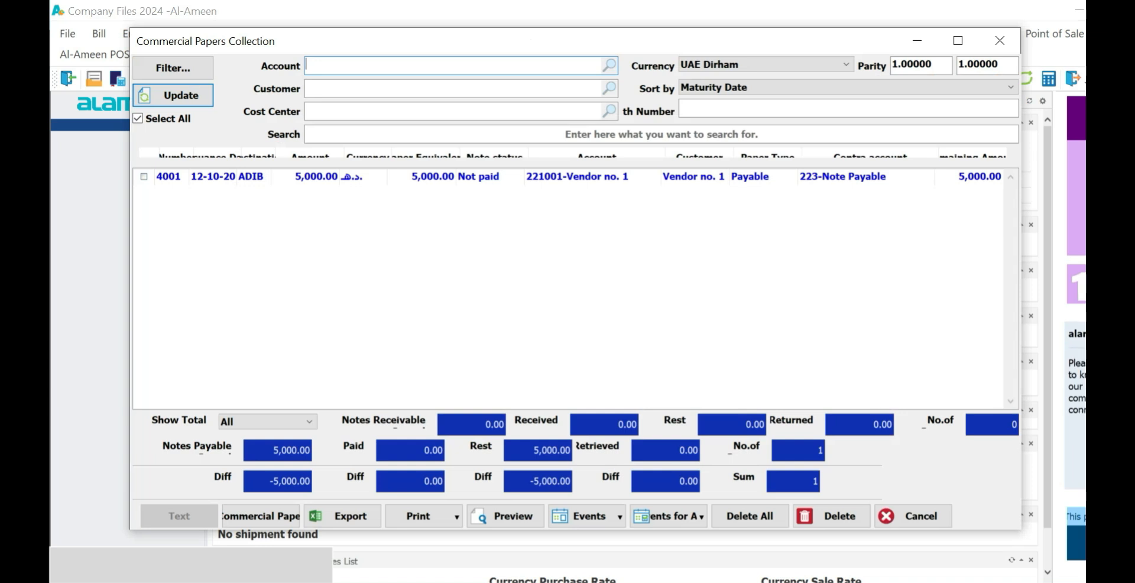
key("Escape")
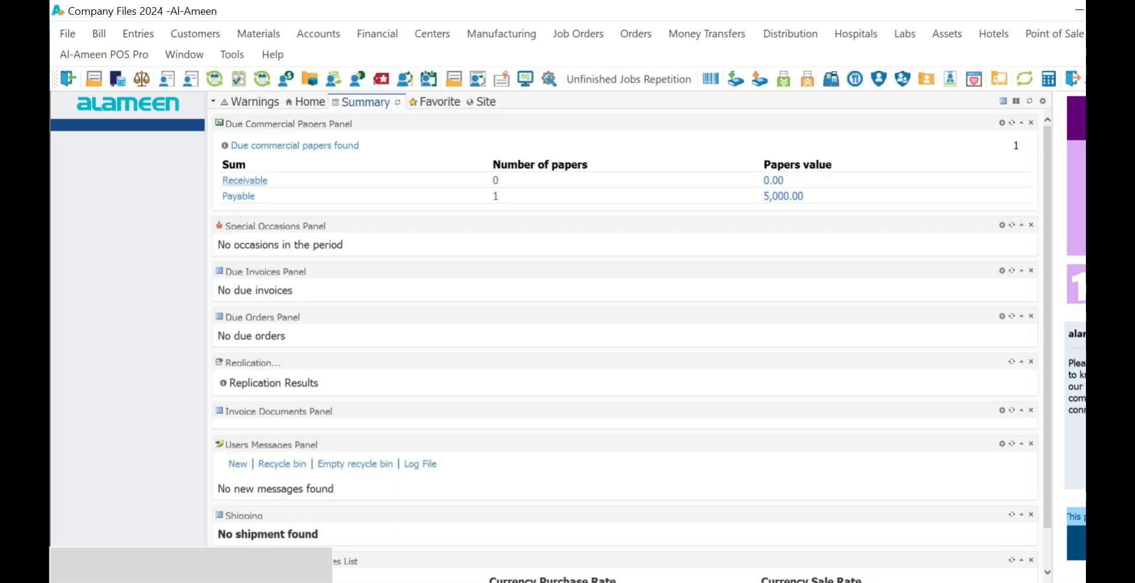
left_click(238, 196)
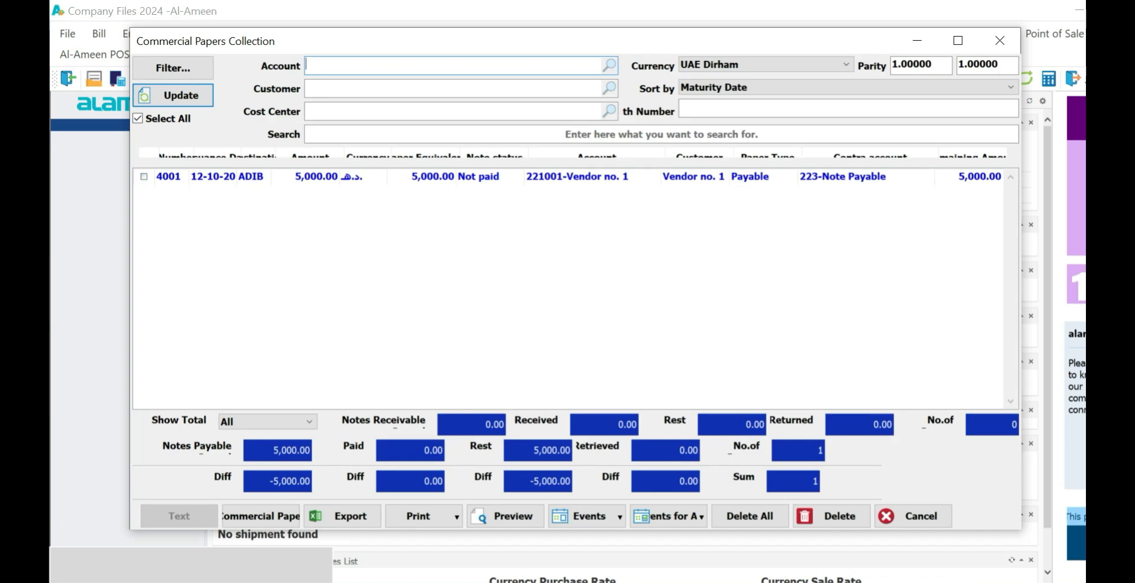
left_click(316, 177)
double_click(316, 177)
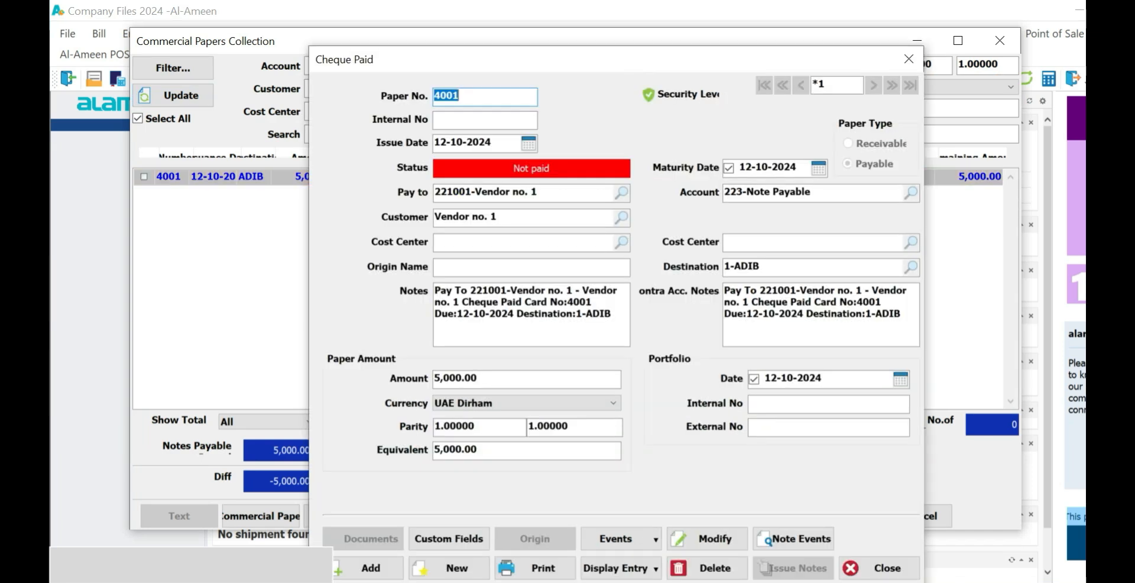
Start the cheque's Pay event and keep its default notes and 13201-Bank No 1 as the credit account.
left_click(616, 538)
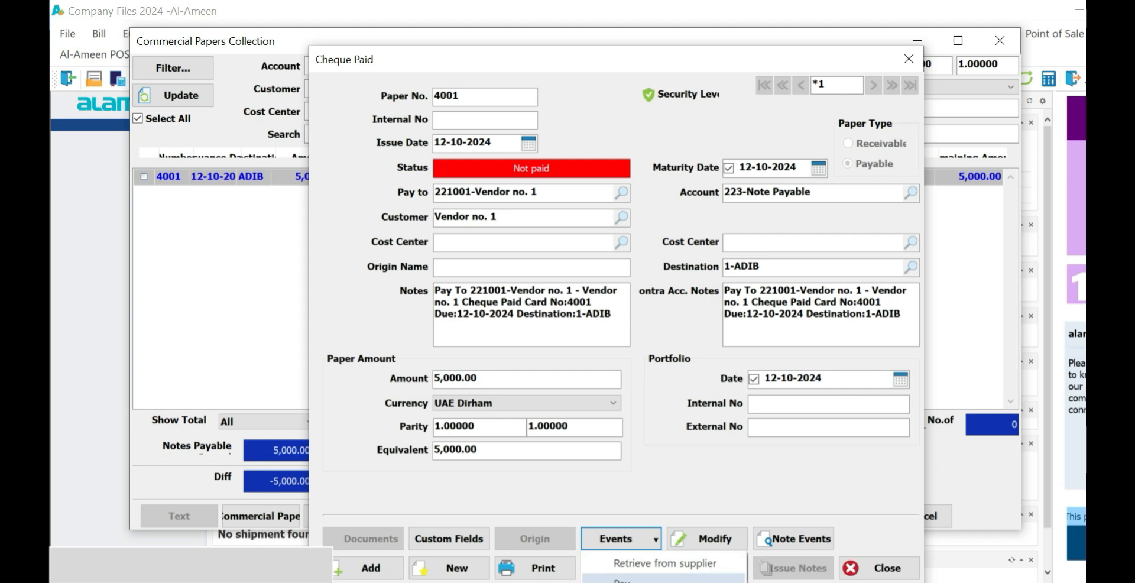
left_click(622, 580)
left_click(763, 220)
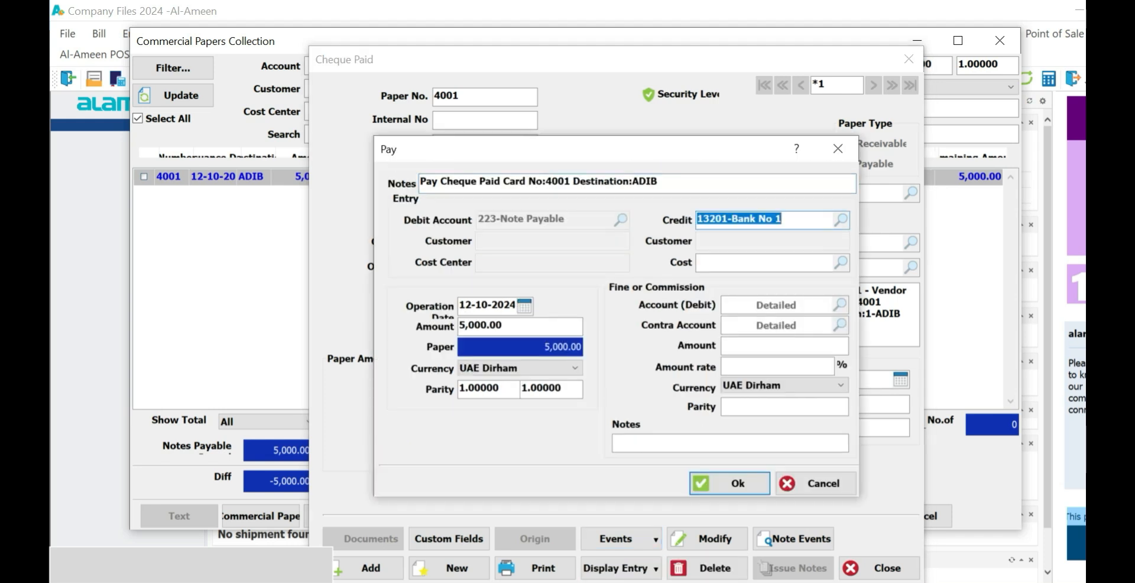
left_click_drag(668, 182, 420, 182)
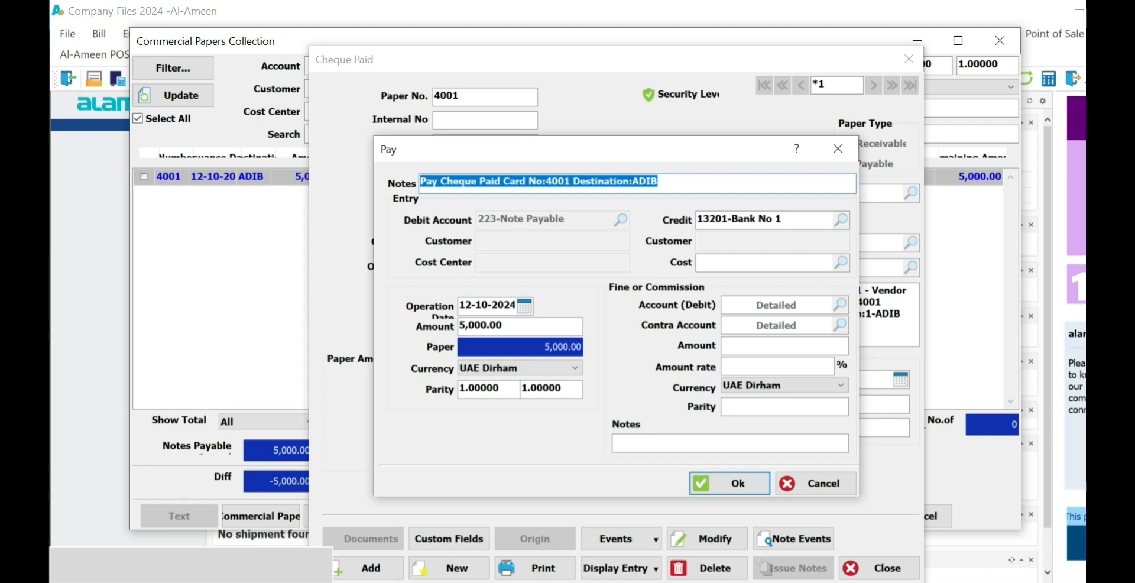
left_click(791, 220)
left_click_drag(791, 219, 696, 220)
key("BackSpace")
key("ctrl+z")
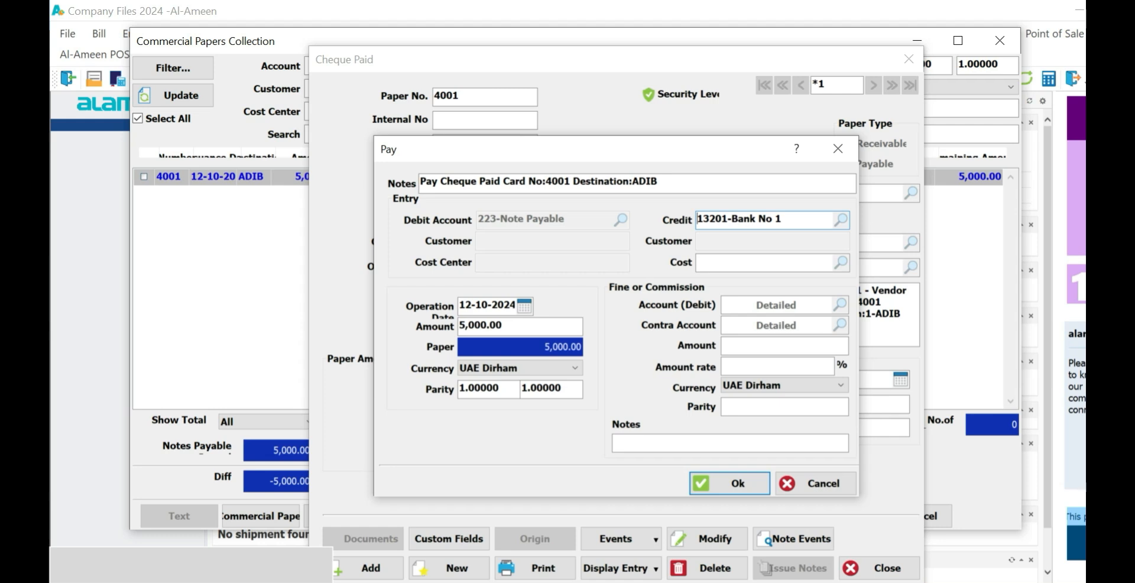
Register the Pay event with operation date 12-10-2024 and amount 5,000.00, leaving the fine or commission fields empty.
left_click(465, 305)
mouse_move(464, 306)
left_mouse_down()
mouse_move(515, 306)
mouse_move(459, 326)
mouse_move(487, 326)
mouse_move(459, 326)
left_mouse_up()
left_click(503, 325)
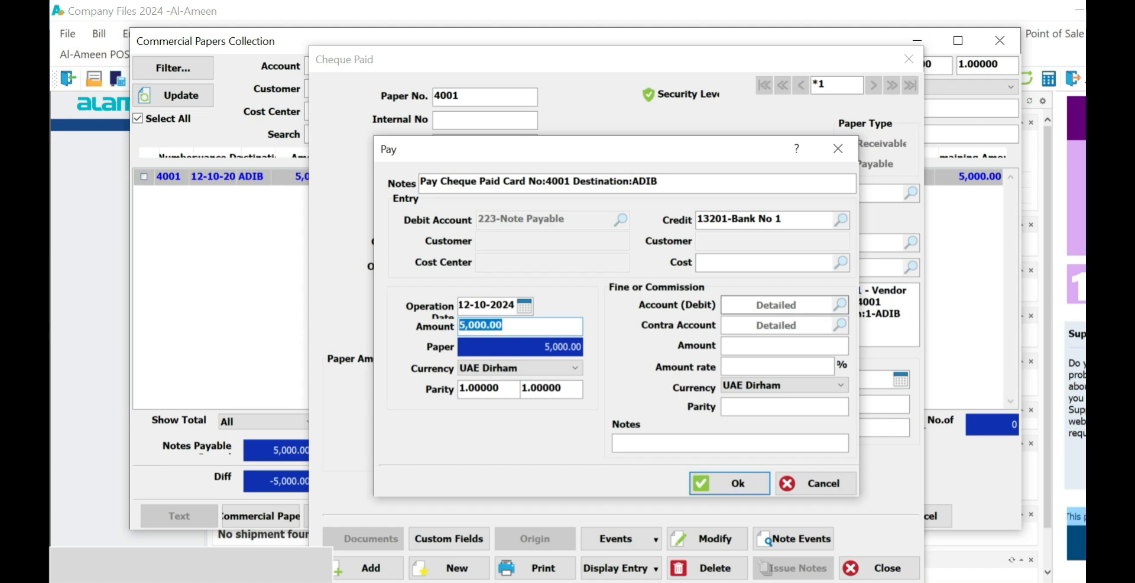
left_click(768, 305)
left_click(769, 325)
left_click(769, 345)
left_click(769, 305)
left_click(769, 325)
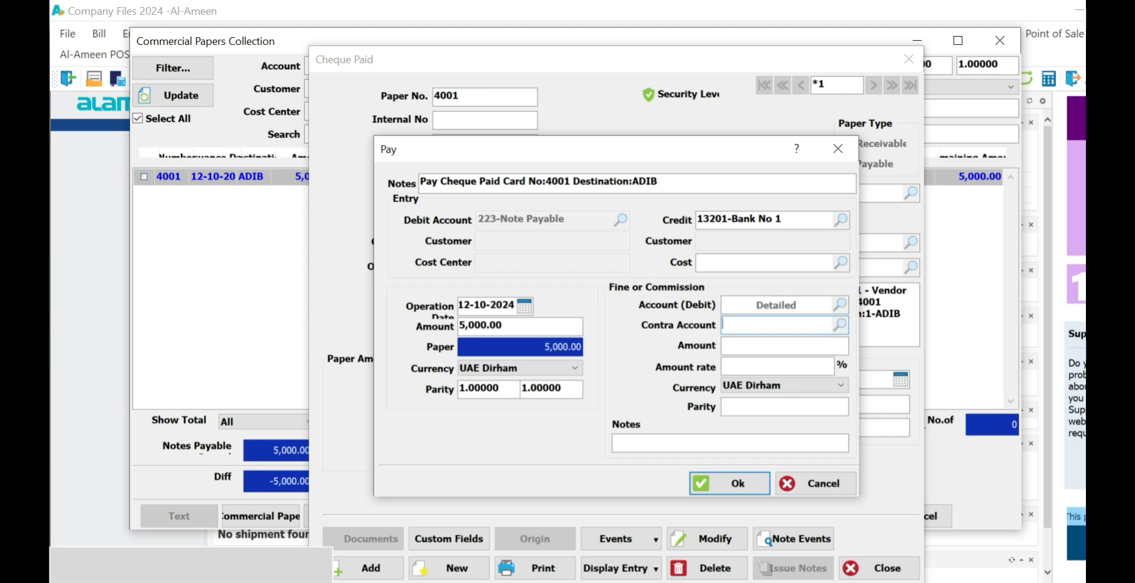
left_click(729, 483)
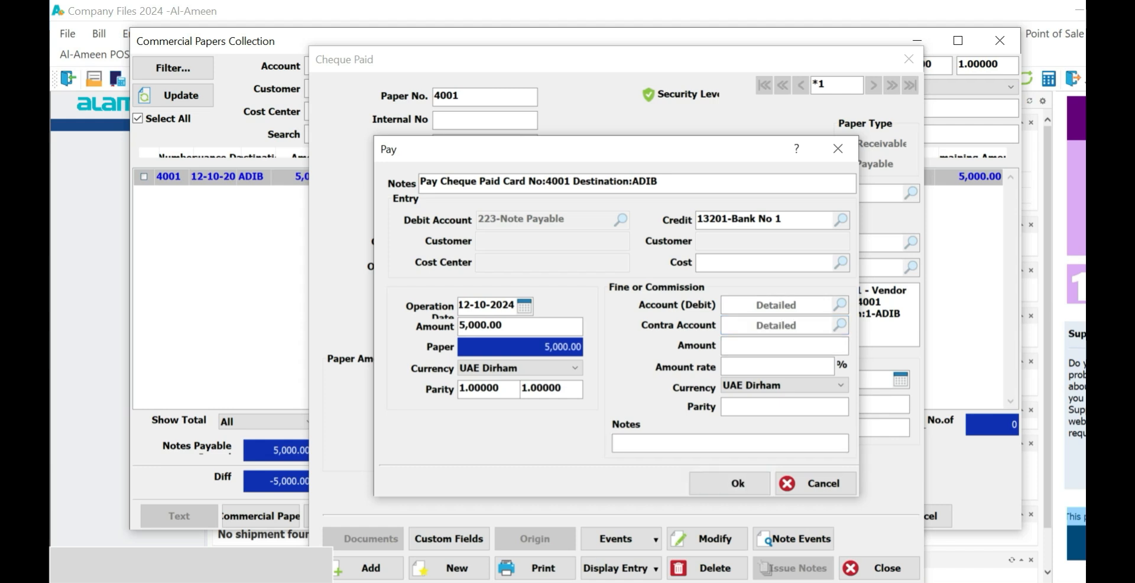
left_click(672, 364)
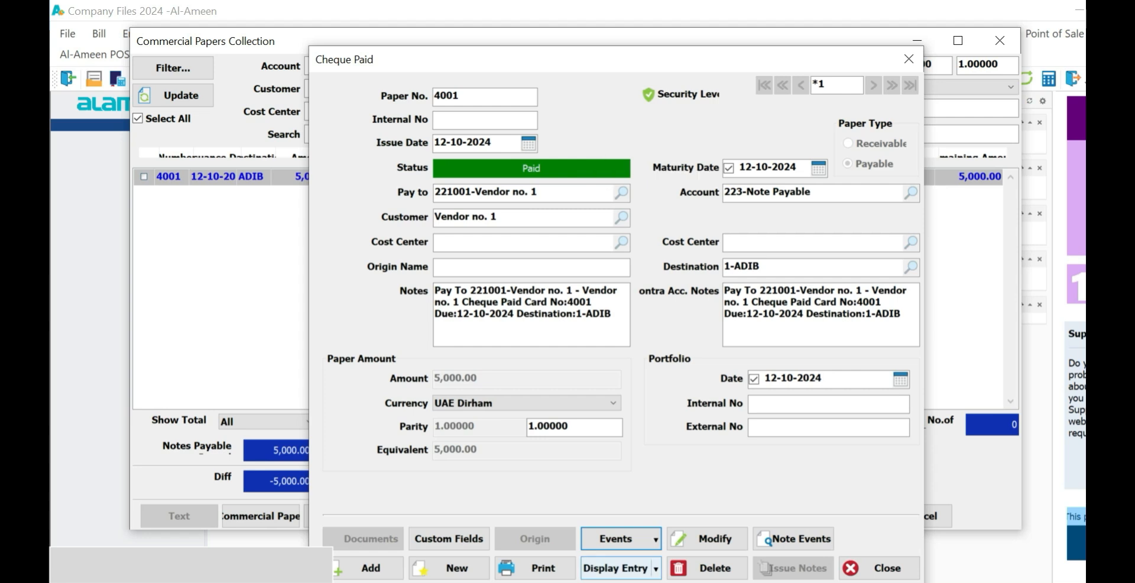
Display the cheque's Pay journal entry, examine its debit and credit account lines, and close the open windows.
left_click(620, 568)
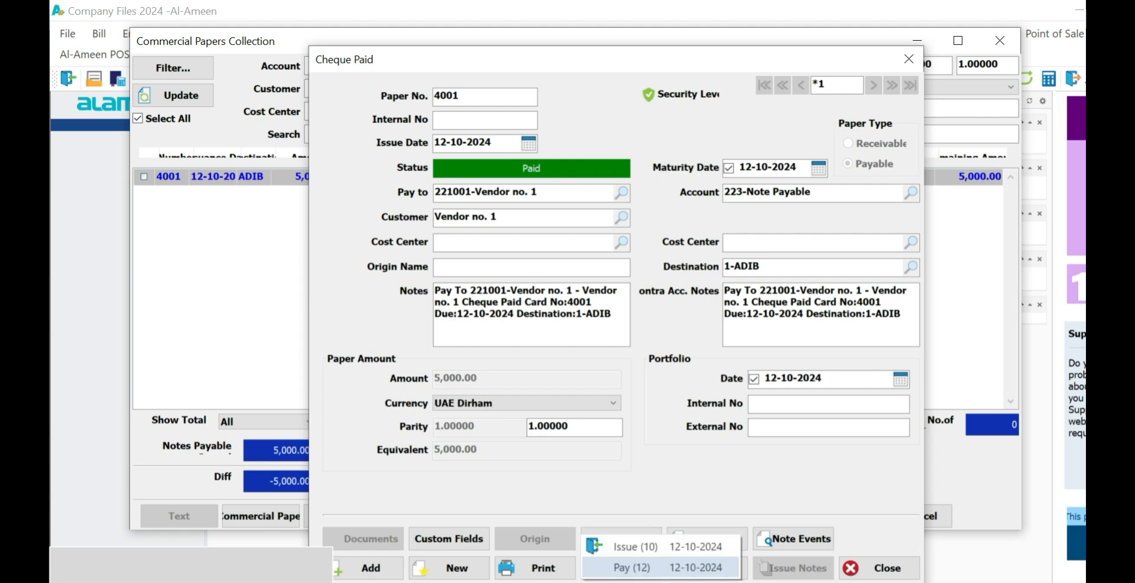
left_click(620, 568)
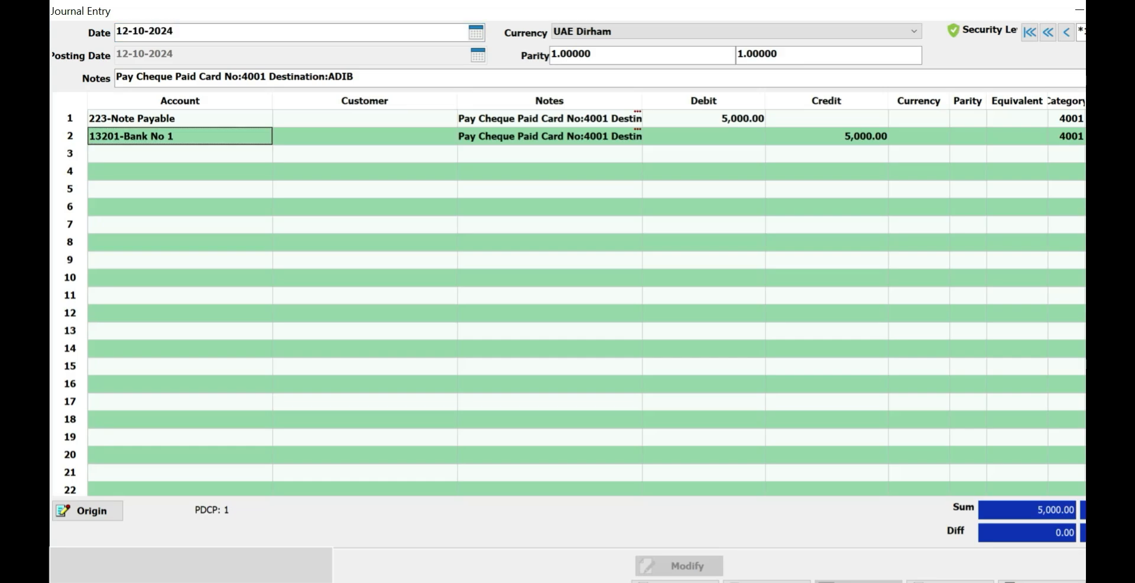
key("Escape")
key("Escape")
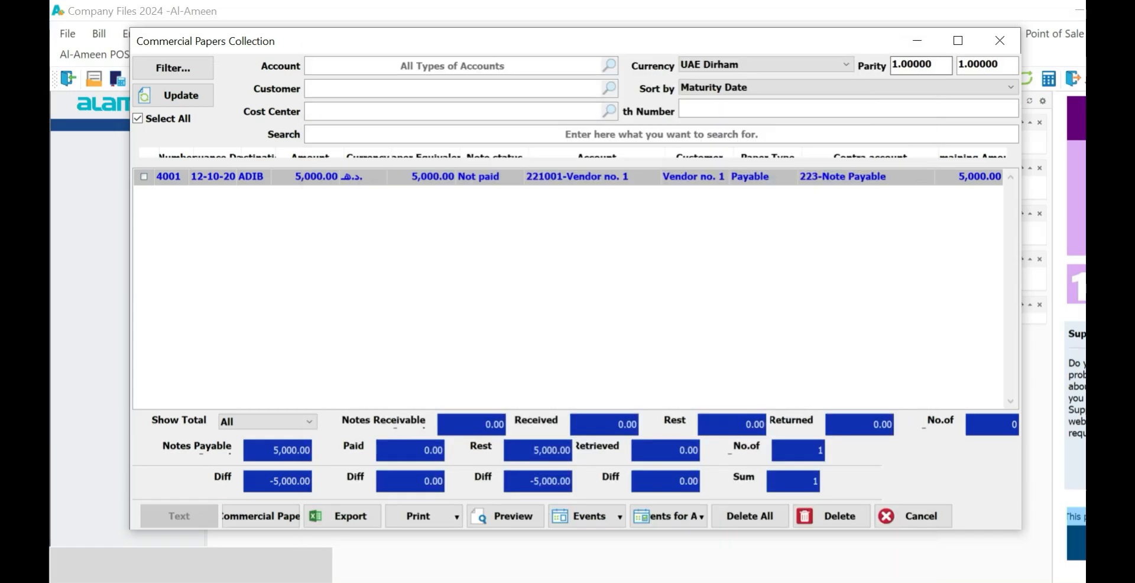
key("Escape")
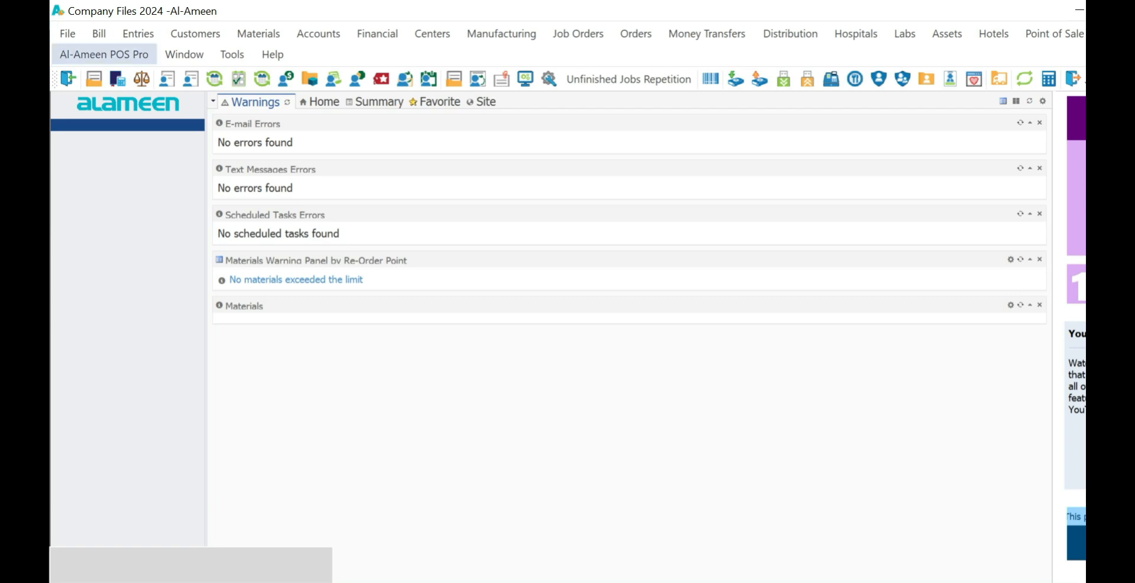
Open the Receive with many methods entry and view its Commercial Papers and Cash Amounts grids.
left_click(138, 34)
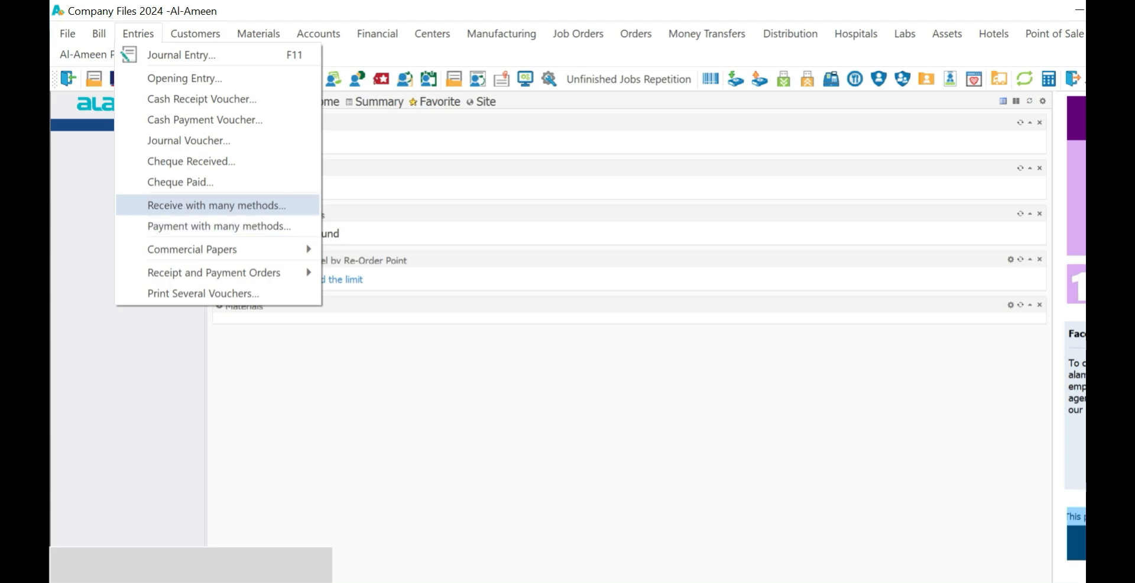
key("Return")
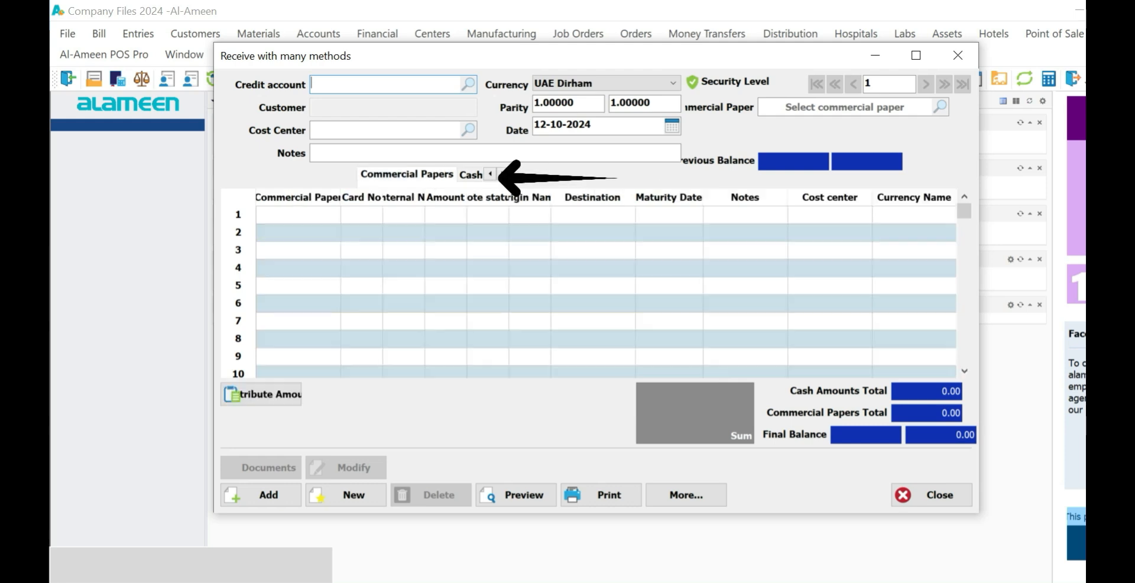
left_click(502, 174)
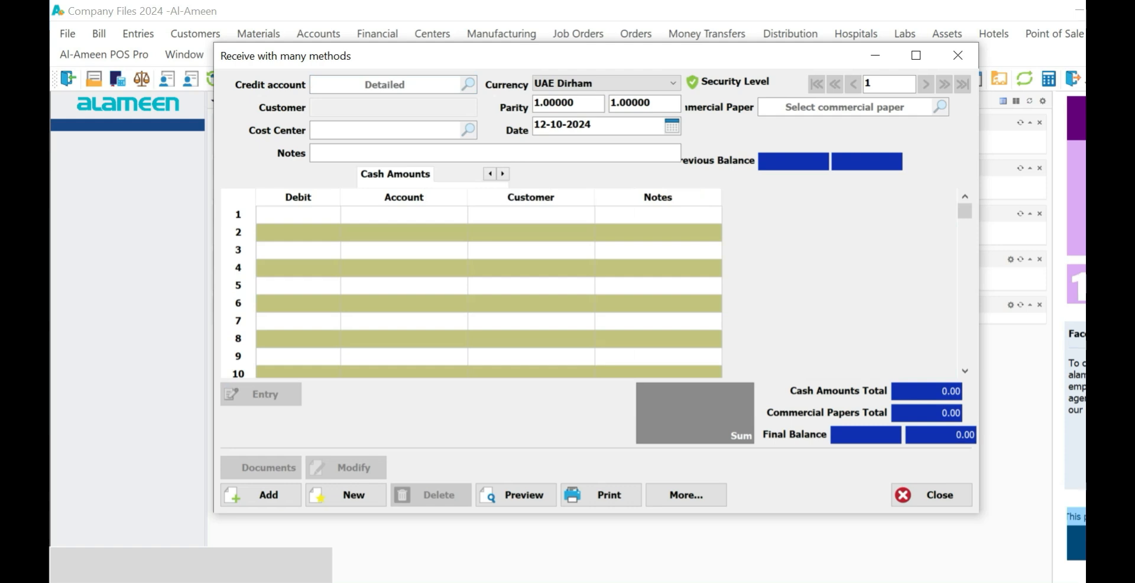
left_click(489, 174)
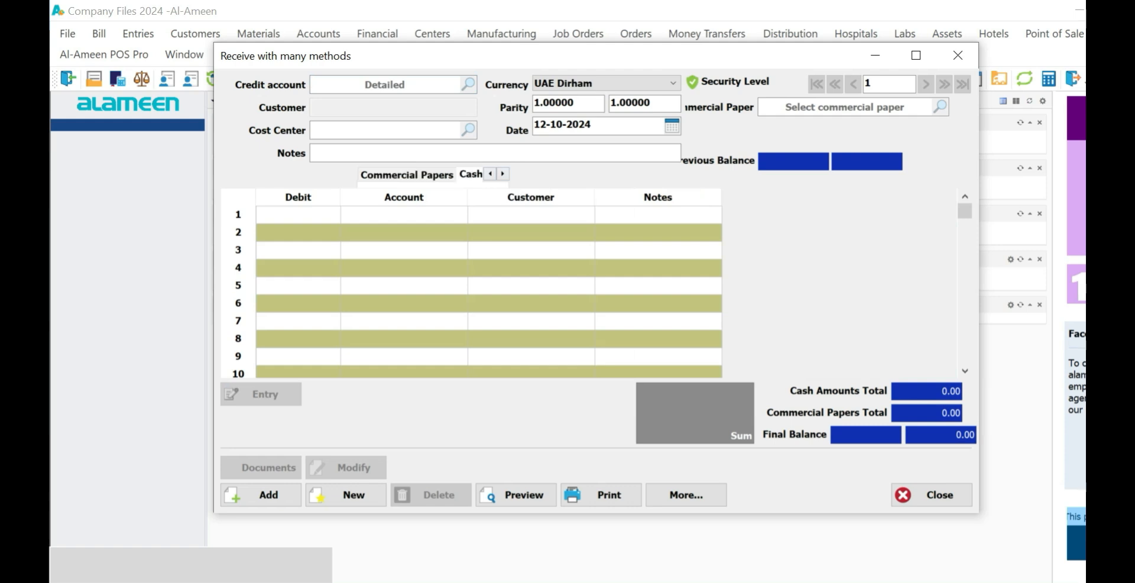
left_click(407, 175)
left_click(502, 173)
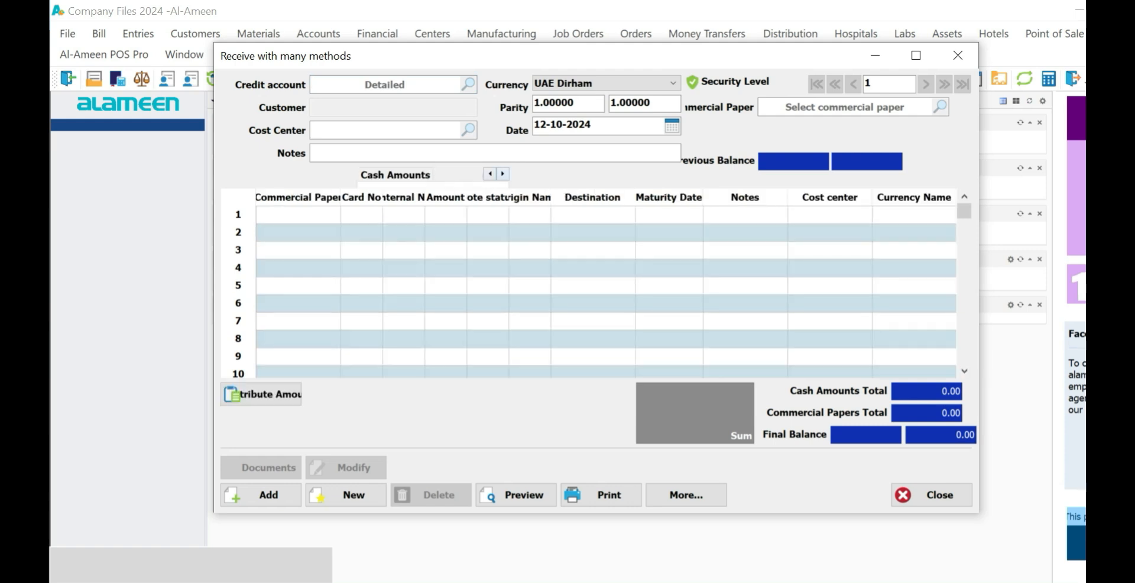
left_click(395, 173)
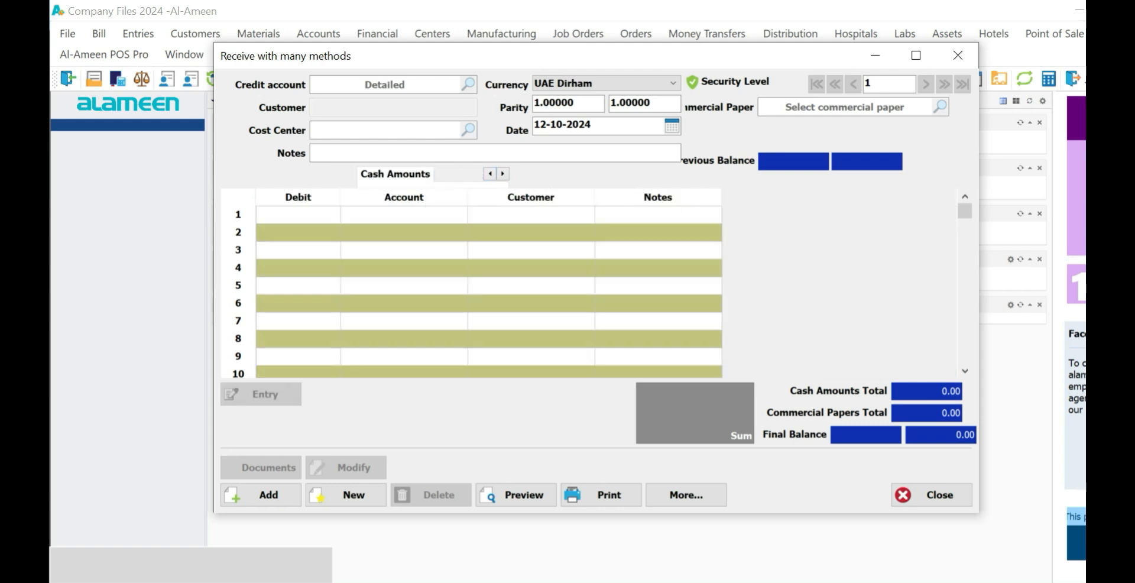
Set the credit account to 1210003-Company No 1, keeping the date 12-10-2024 and leaving the notes empty.
left_click(385, 84)
type("COMP")
key("Return")
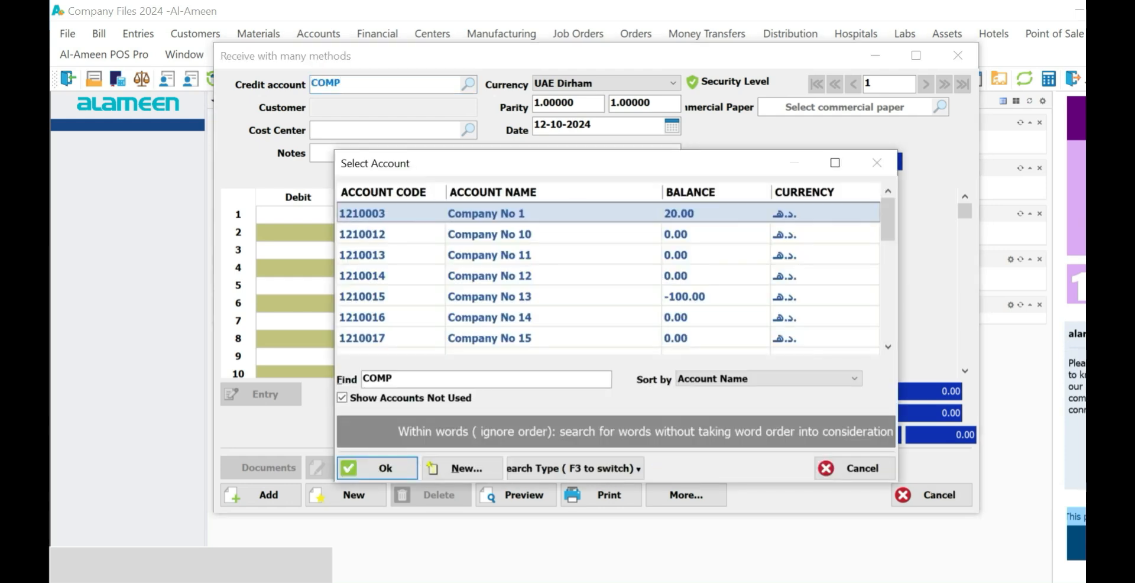
key("Return")
left_click(413, 153)
left_click(561, 125)
double_click(562, 125)
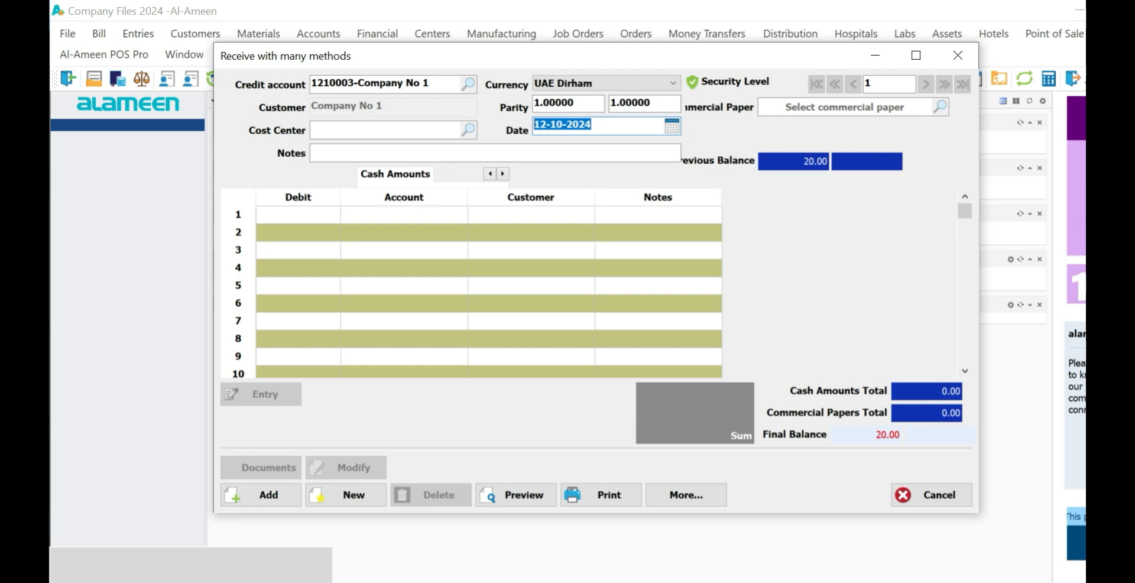
left_click(496, 153)
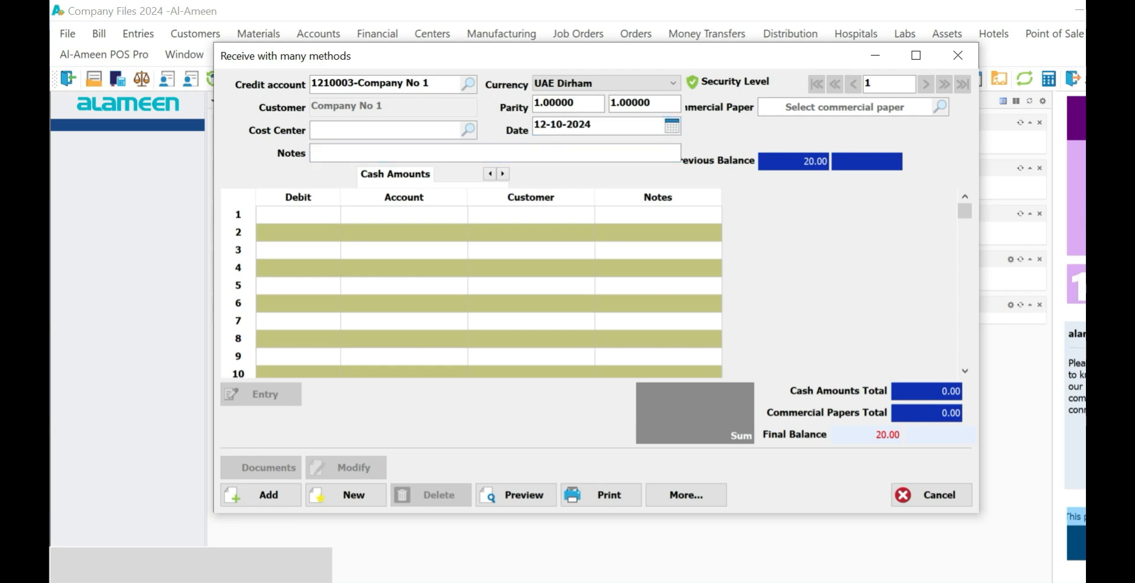
Enter Cheque Received as the commercial paper in row 1 of the Commercial Papers grid.
left_click(490, 174)
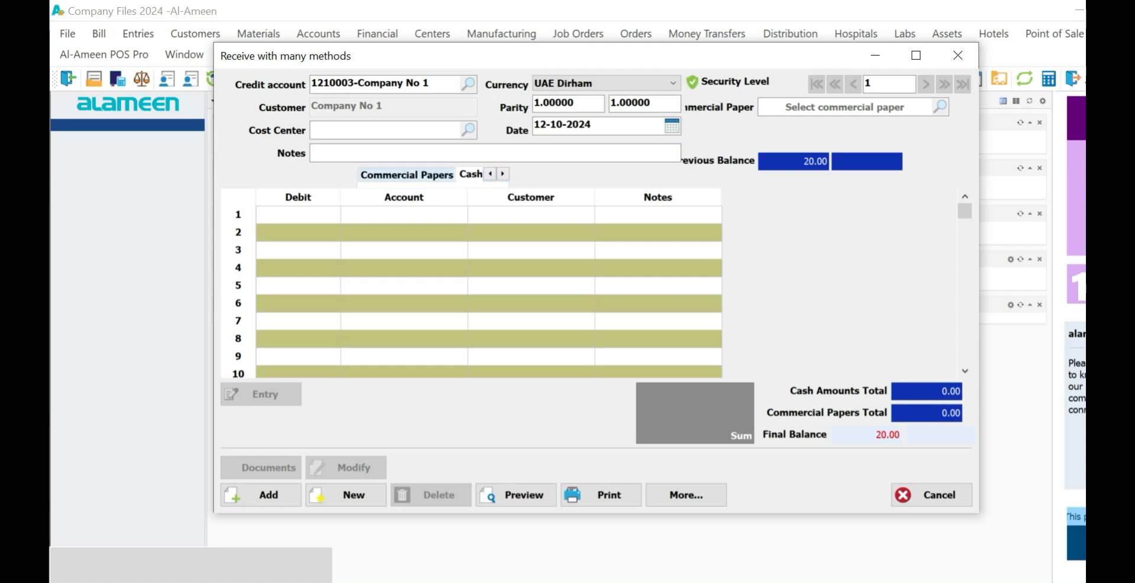
left_click(407, 174)
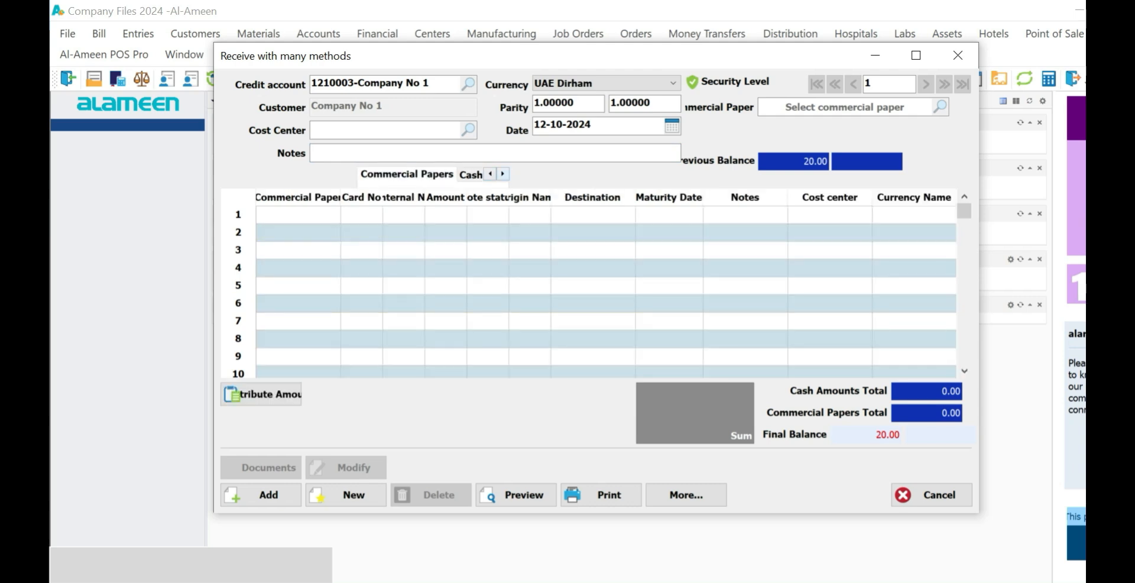
left_click(470, 175)
left_click(490, 174)
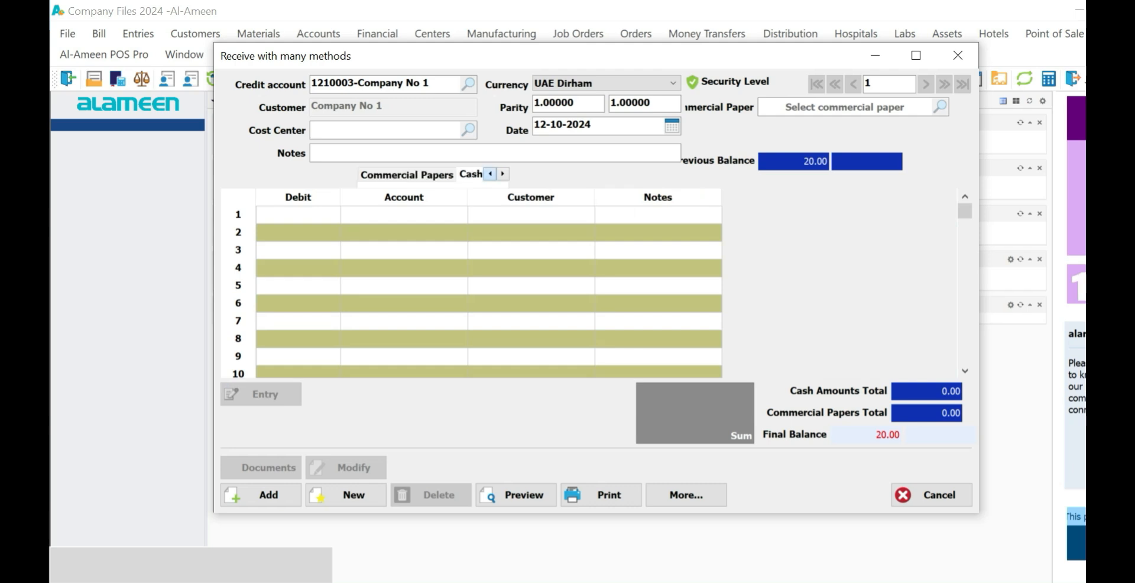
left_click(406, 174)
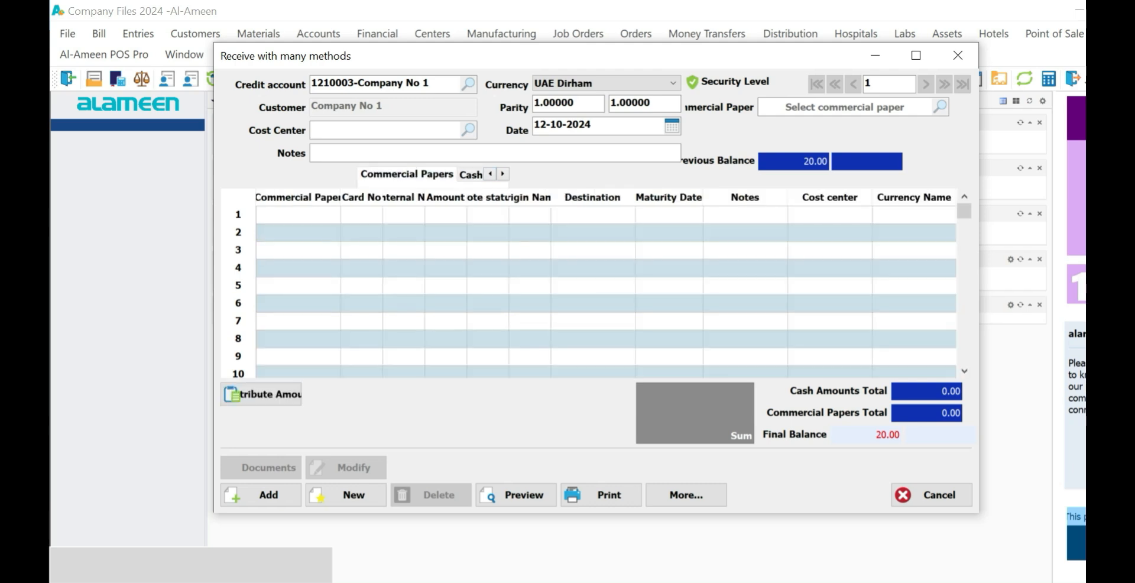
left_click(297, 215)
left_click(298, 214)
type("F")
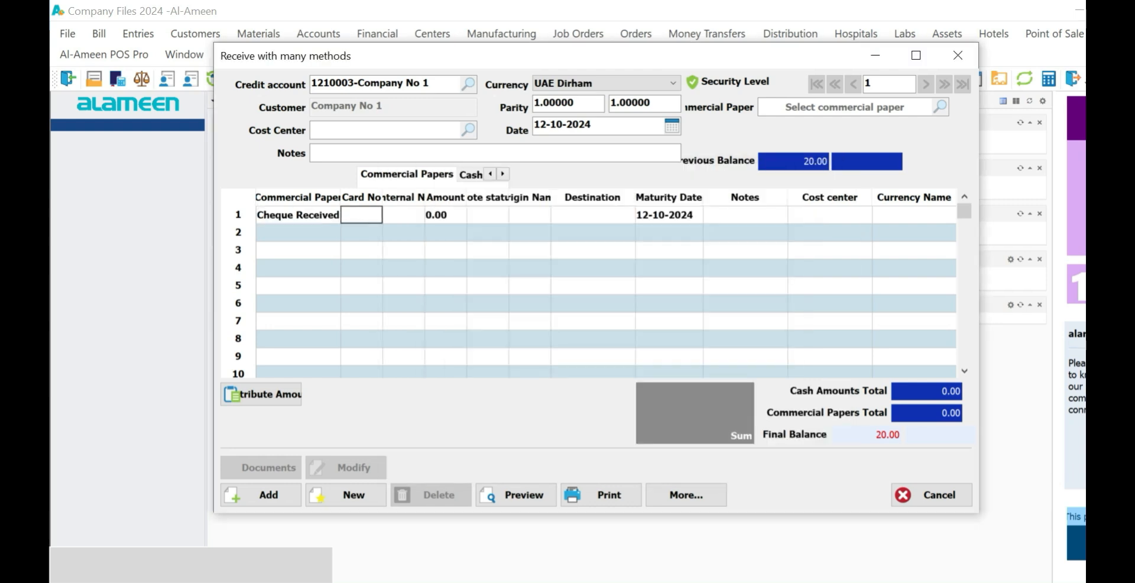
Enter the cheque's card number in row 1 of the Commercial Papers grid and set its amount to 5,000.
left_click_drag(341, 197, 451, 198)
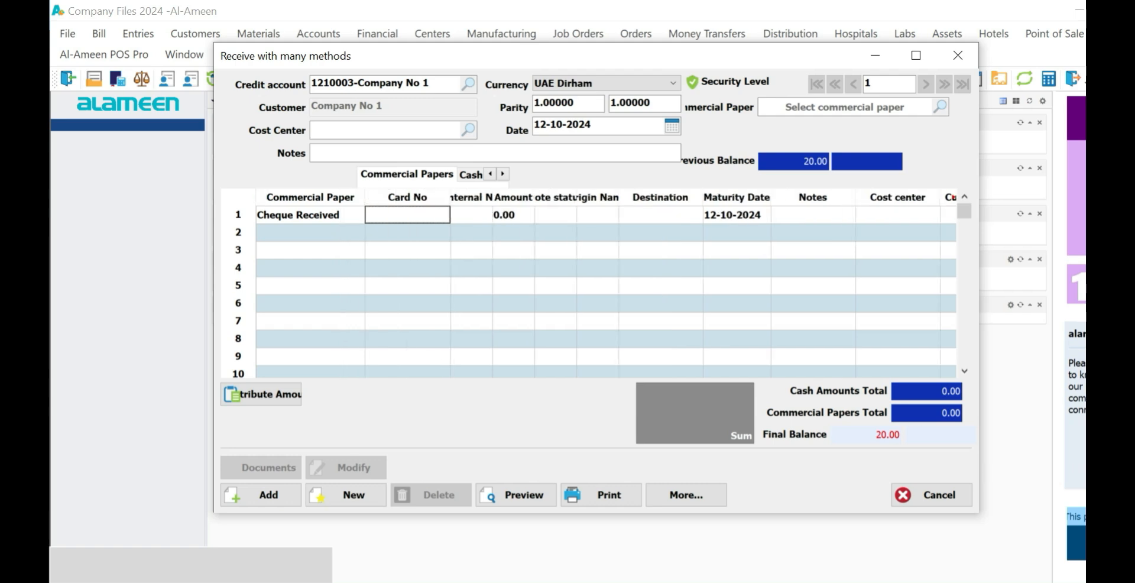
left_click_drag(214, 278, 116, 277)
type("0555")
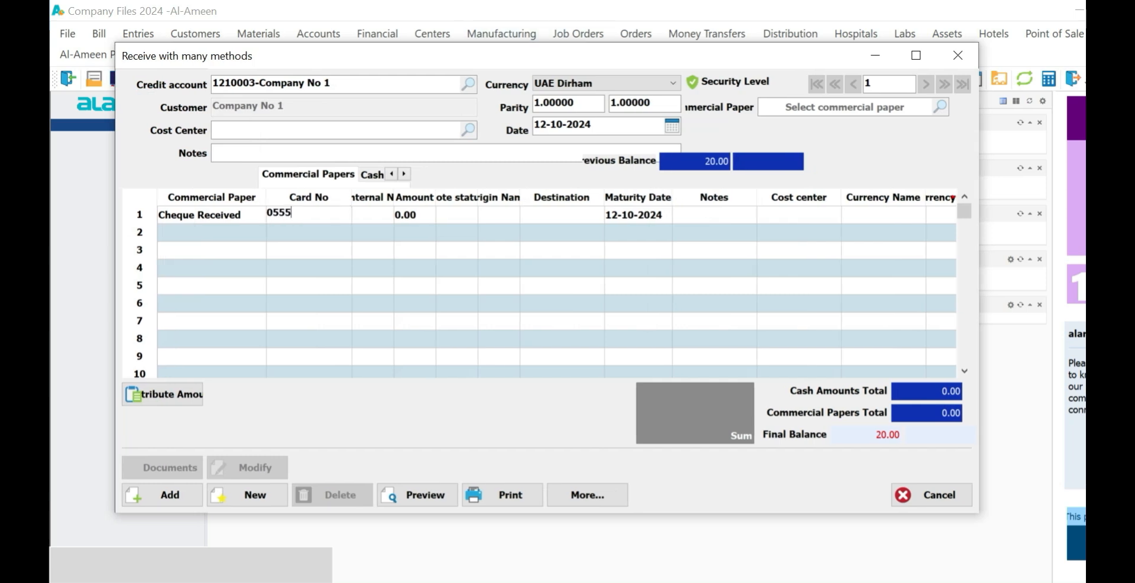
left_click_drag(394, 198, 414, 197)
left_click(434, 214)
type("5000")
key("Tab")
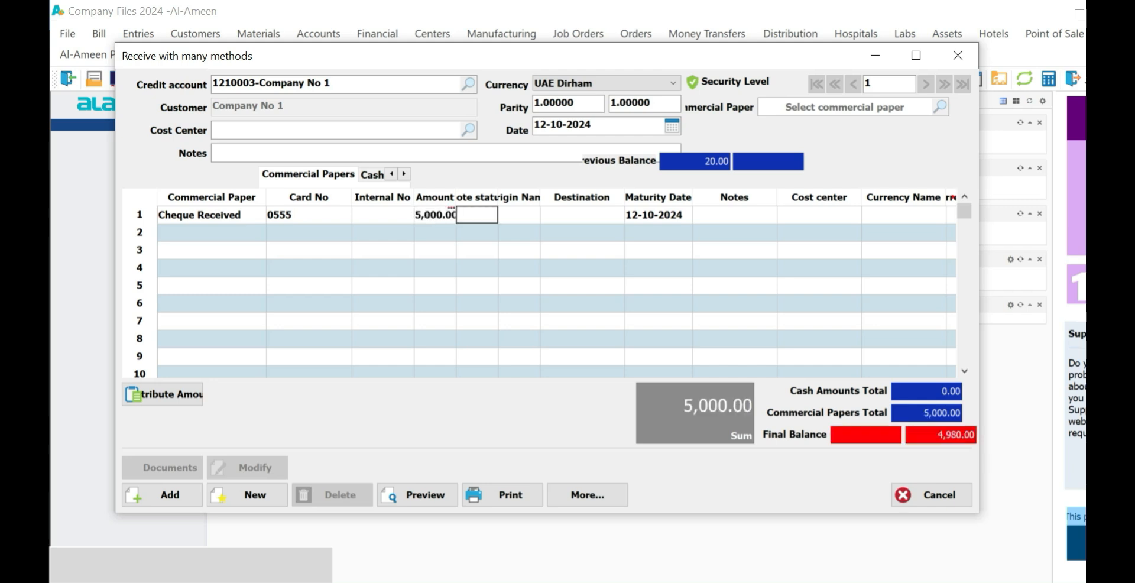
Set the received cheque's destination to 1-ADIB, keeping the maturity date 12-10-2024.
left_click(582, 215)
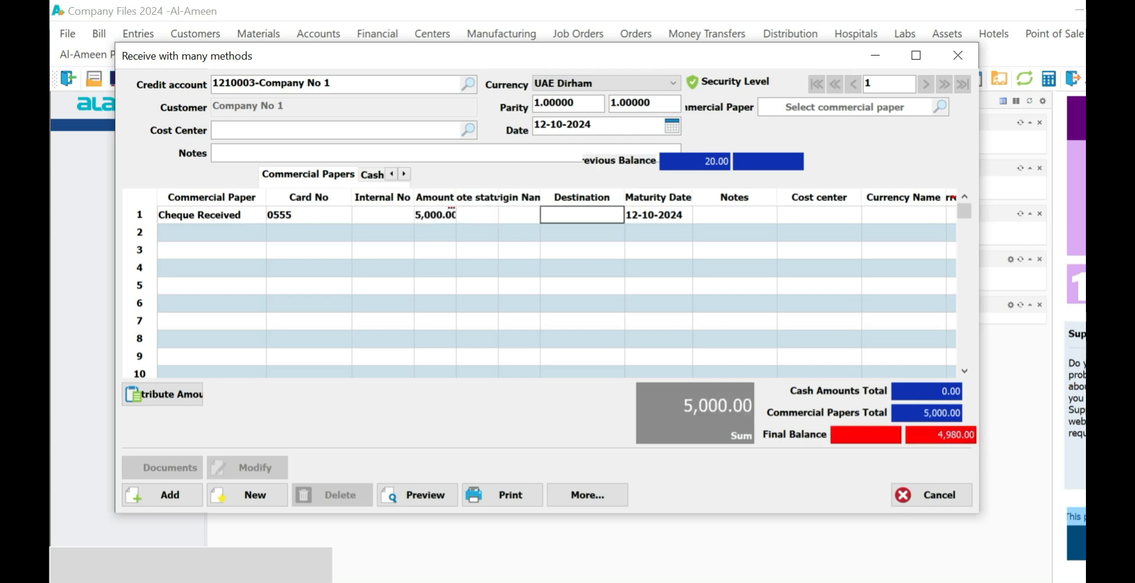
type("ADIB")
key("Tab")
left_click_drag(498, 198, 582, 197)
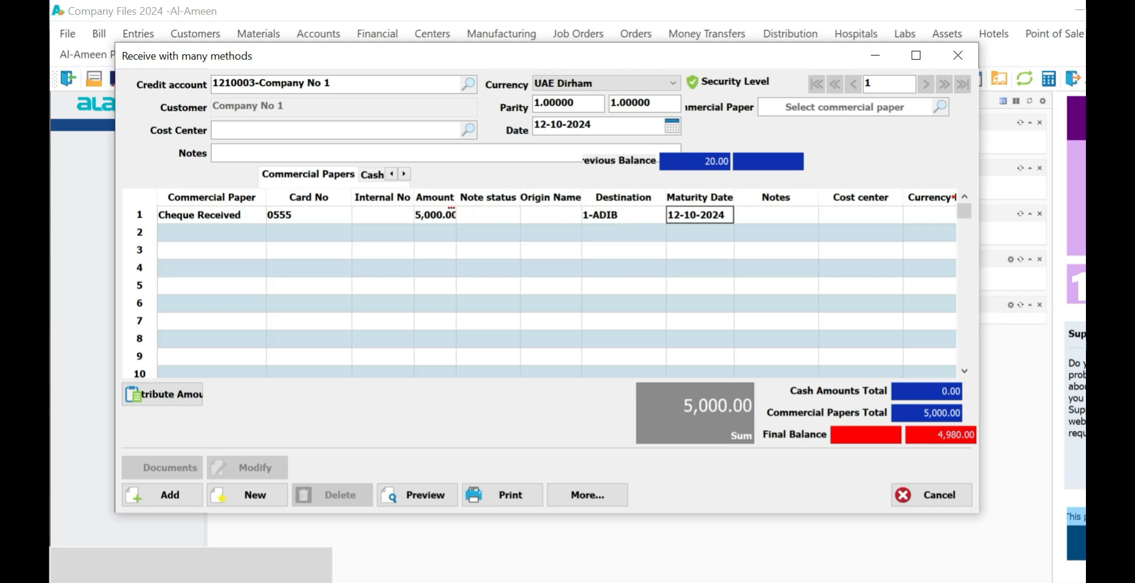
left_click(699, 214)
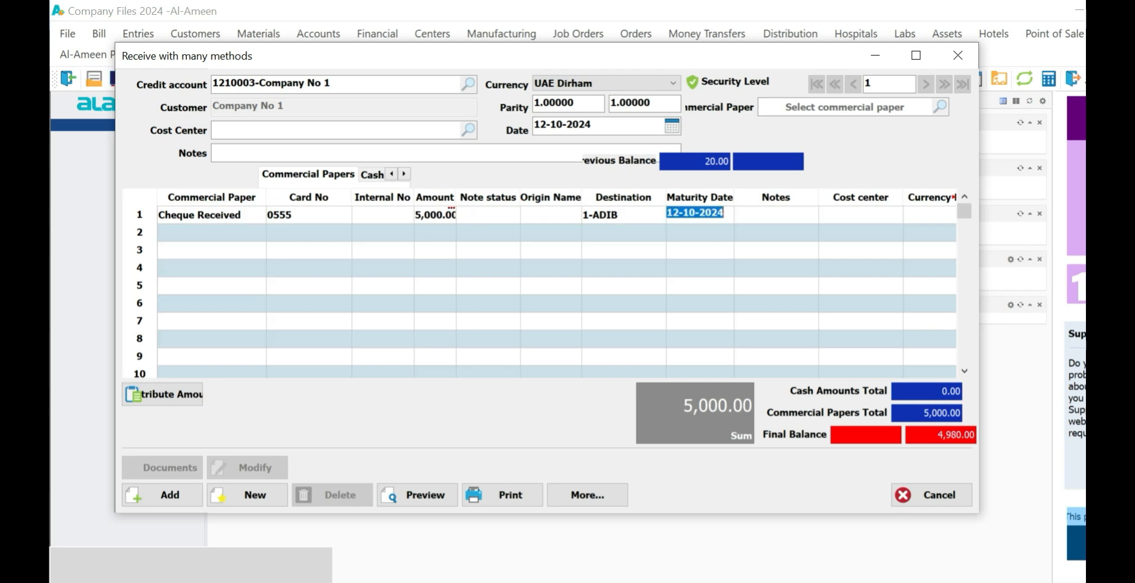
Enter ADVANCE PAYMENT as the received cheque's note, leaving the cost center and currency cells of its row empty.
left_click(776, 214)
type("ADVA")
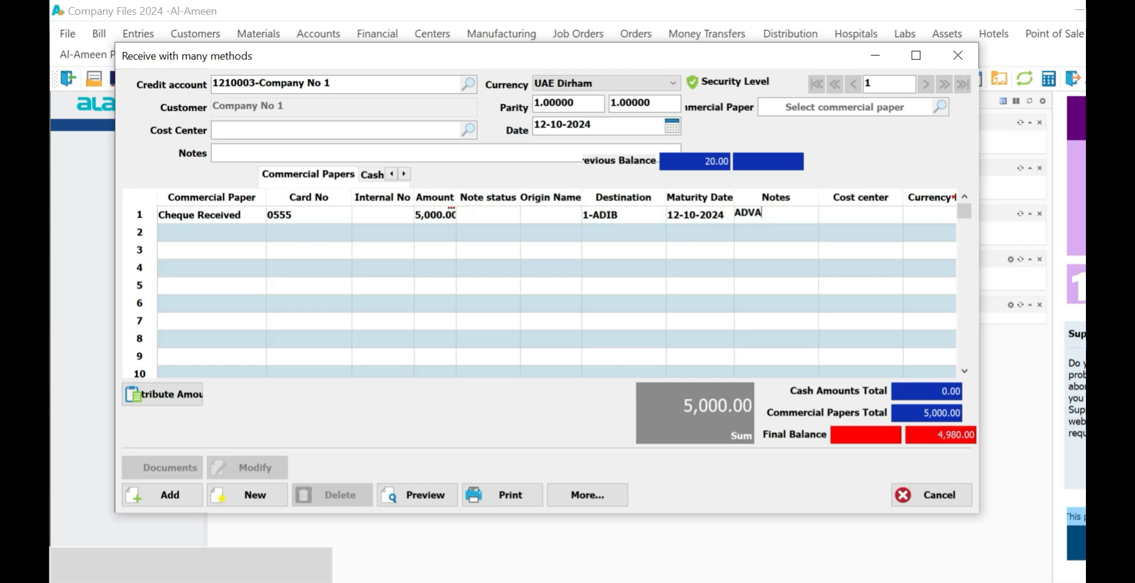
type("NCE PAYMENT")
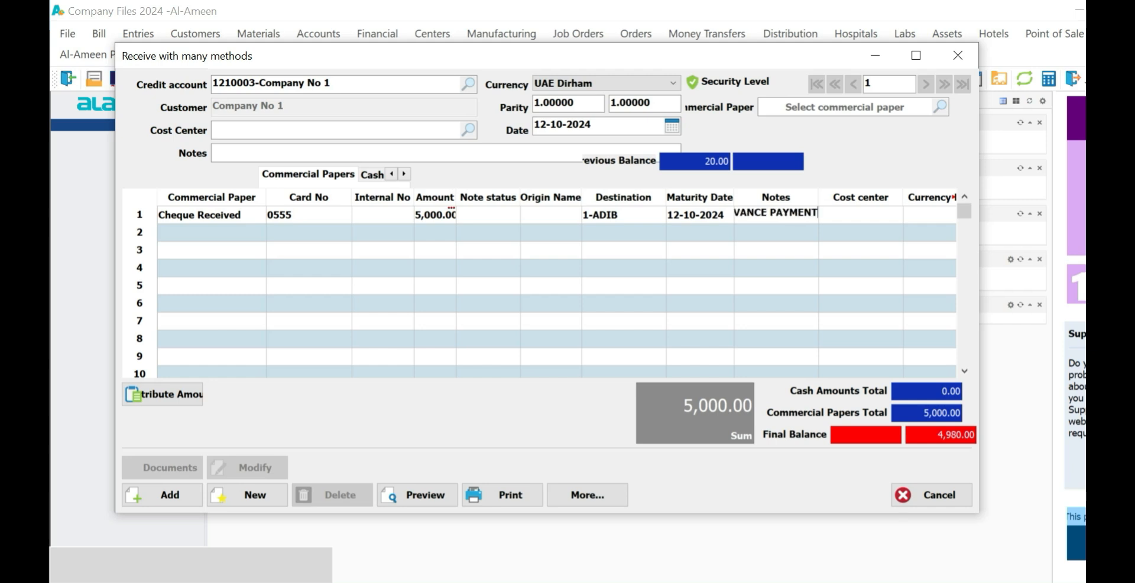
key("Return")
key("Return")
key("Return")
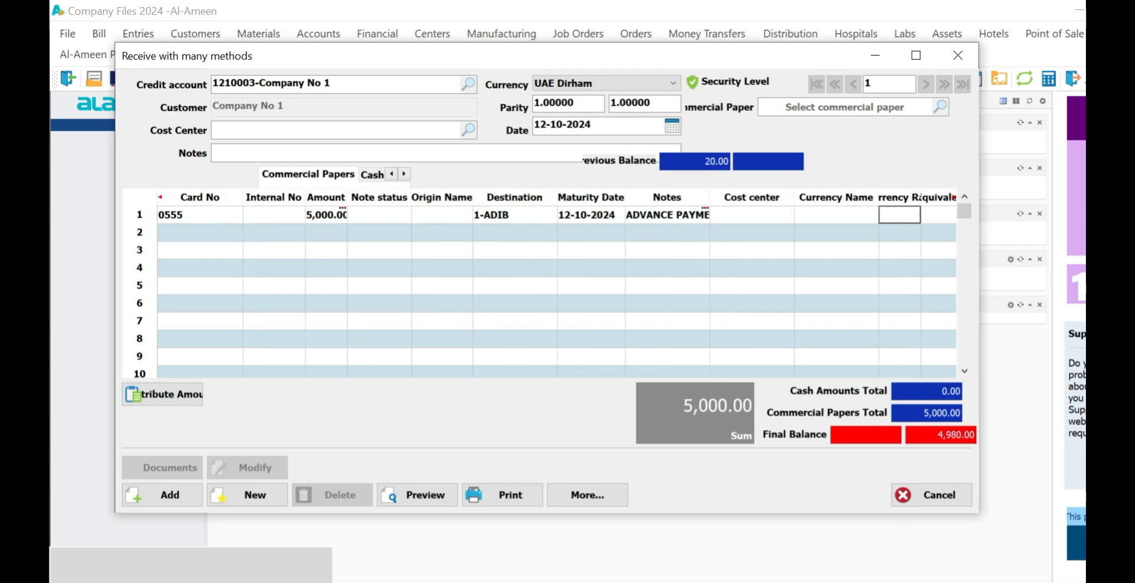
key("Return")
key("Left")
key("Left")
key("Left")
key("Left")
key("Left")
key("Left")
key("Left")
key("Left")
key("Left")
key("Left")
key("Left")
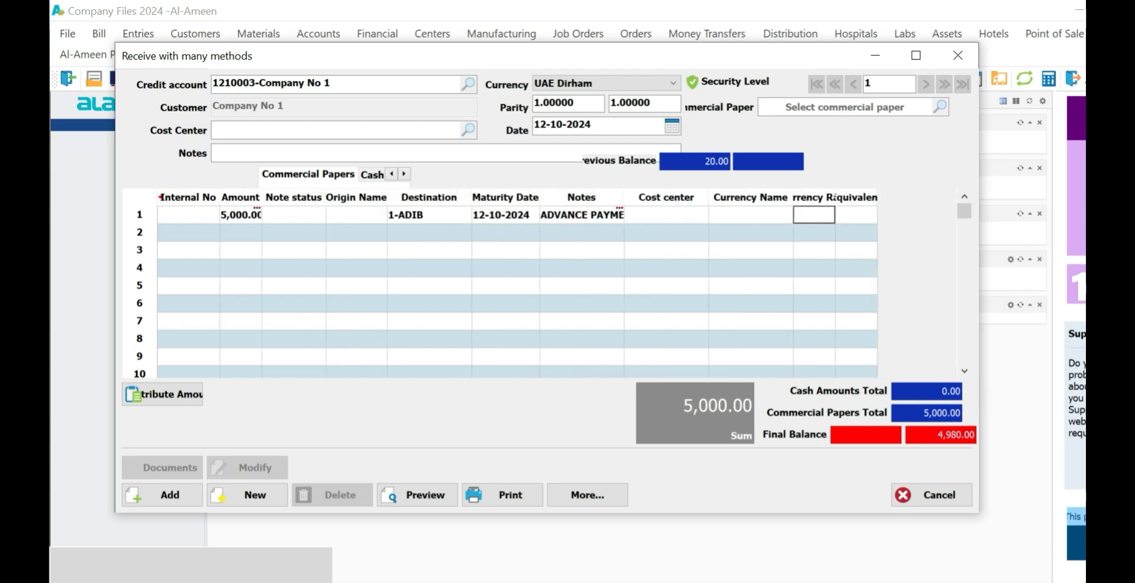
key("Left")
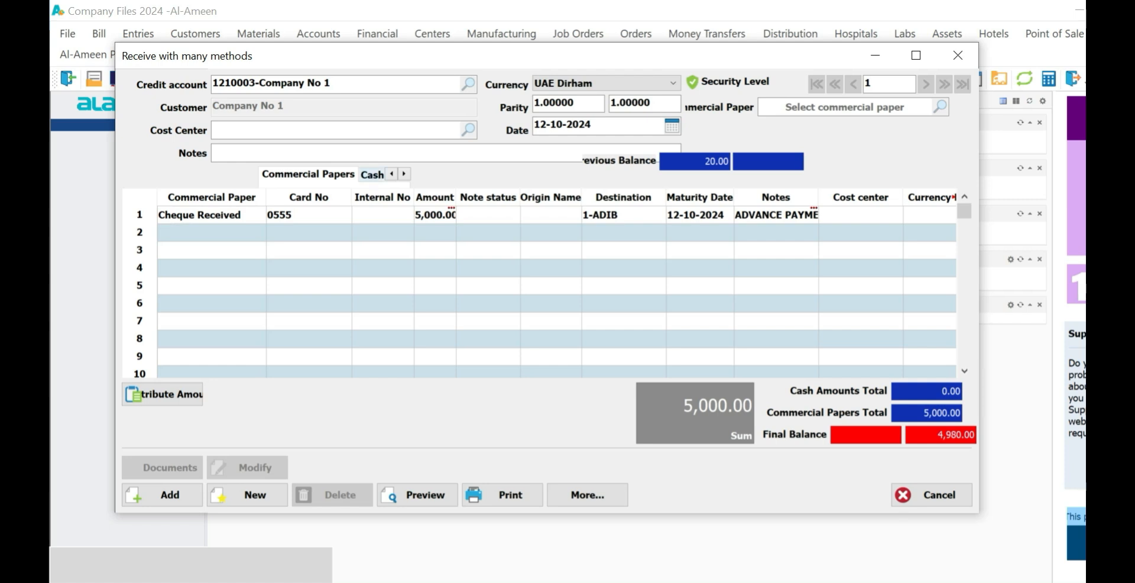
Add a 500 debit with account 131-Cash in Hand in row 1 of the Cash Amounts grid, leaving the customer empty.
left_click(372, 175)
left_click(199, 215)
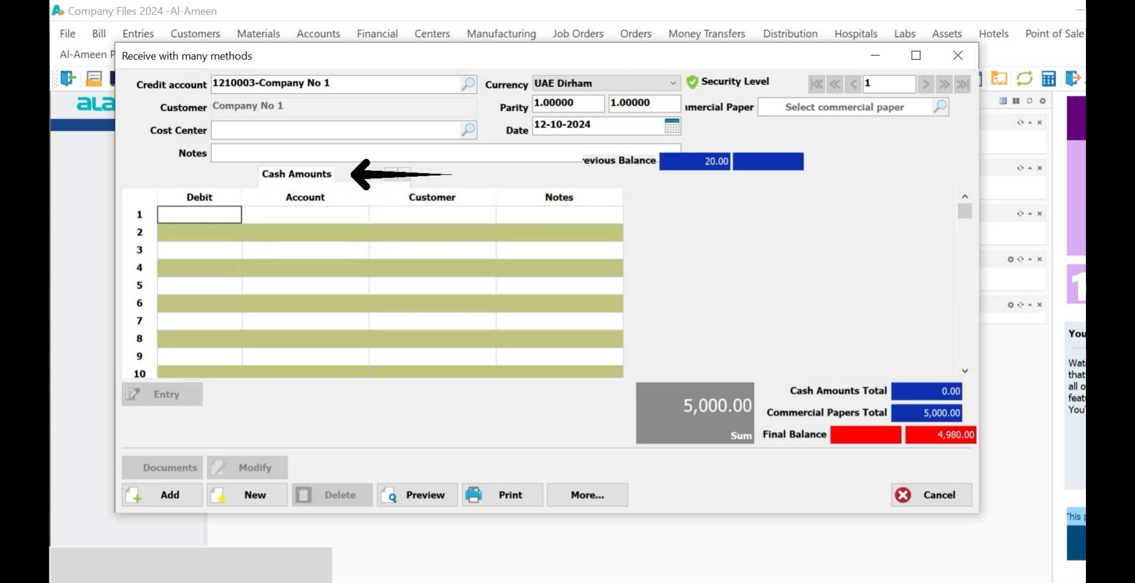
type("500")
key("Return")
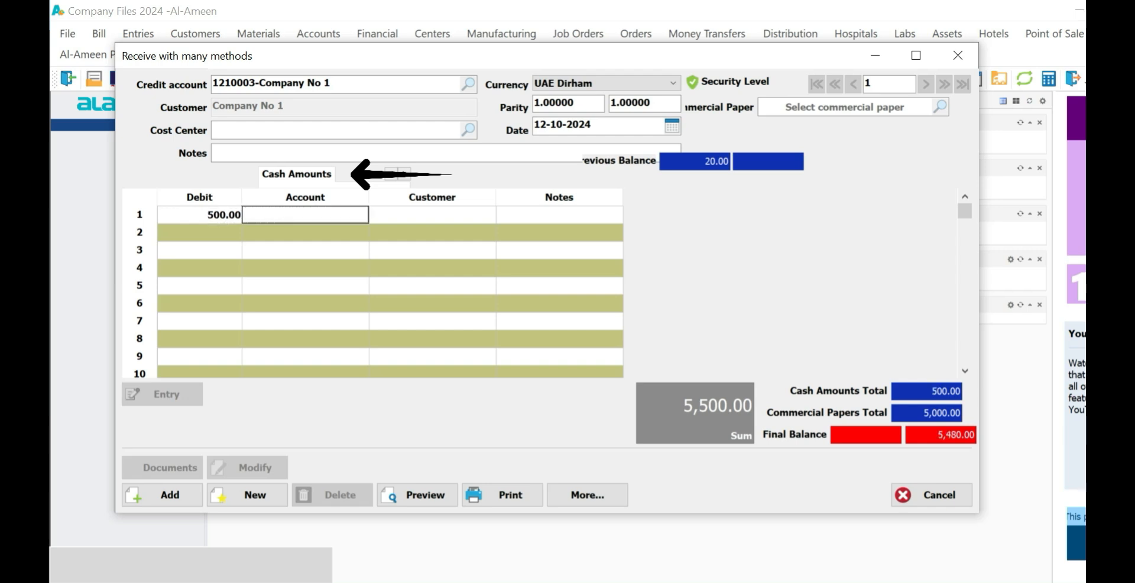
type("CASH")
key("Return")
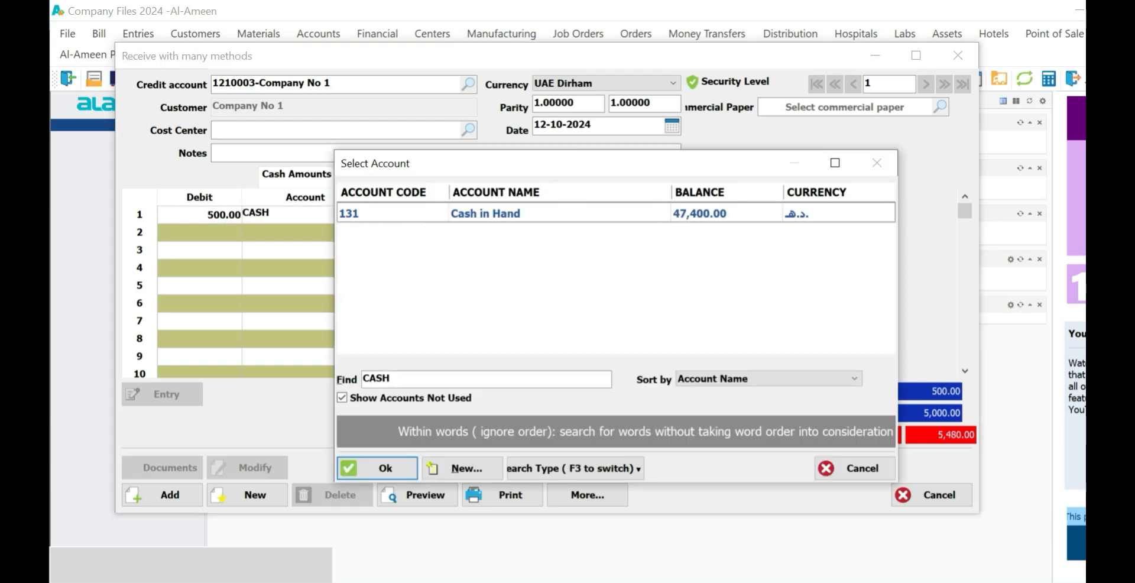
key("Return")
key("Return")
Enter ADVANCE RECEIVED as the note for the Cash in Hand row of the Cash Amounts grid.
type("ADV")
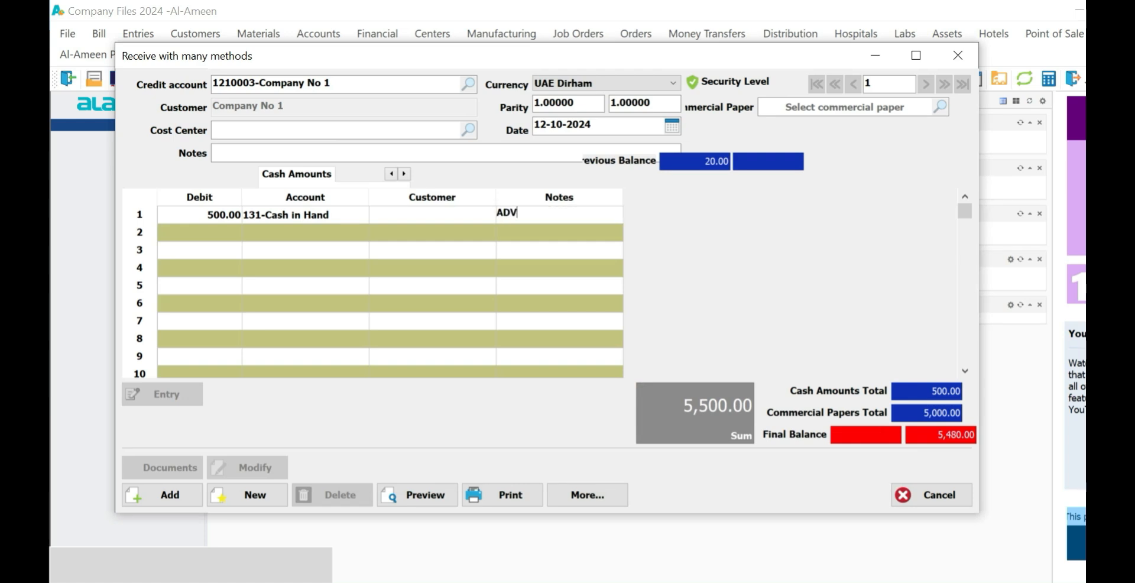
type("ANCE RECEIVED")
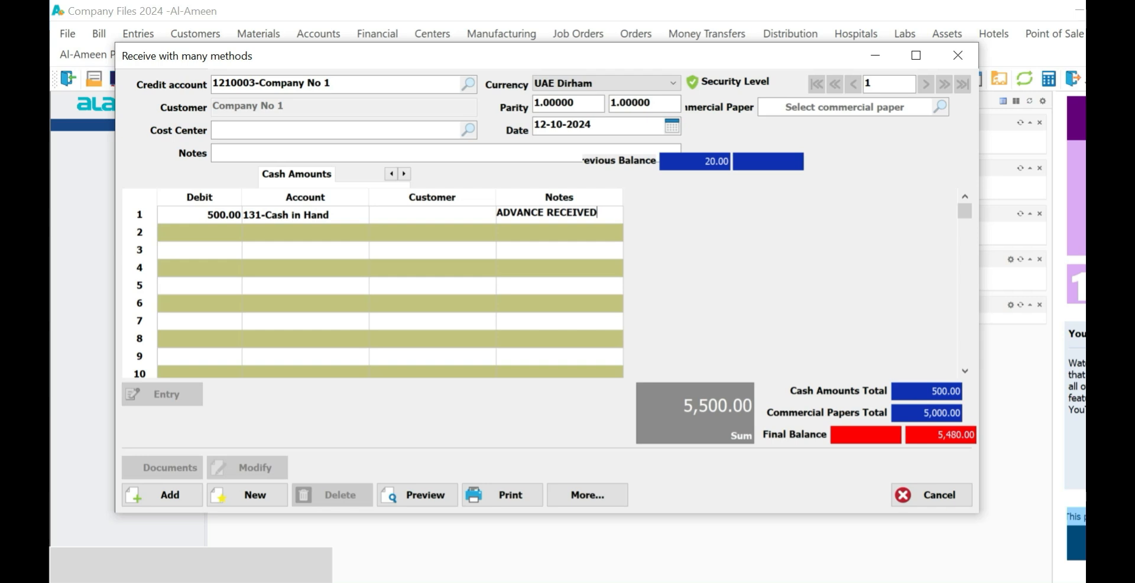
left_click(199, 268)
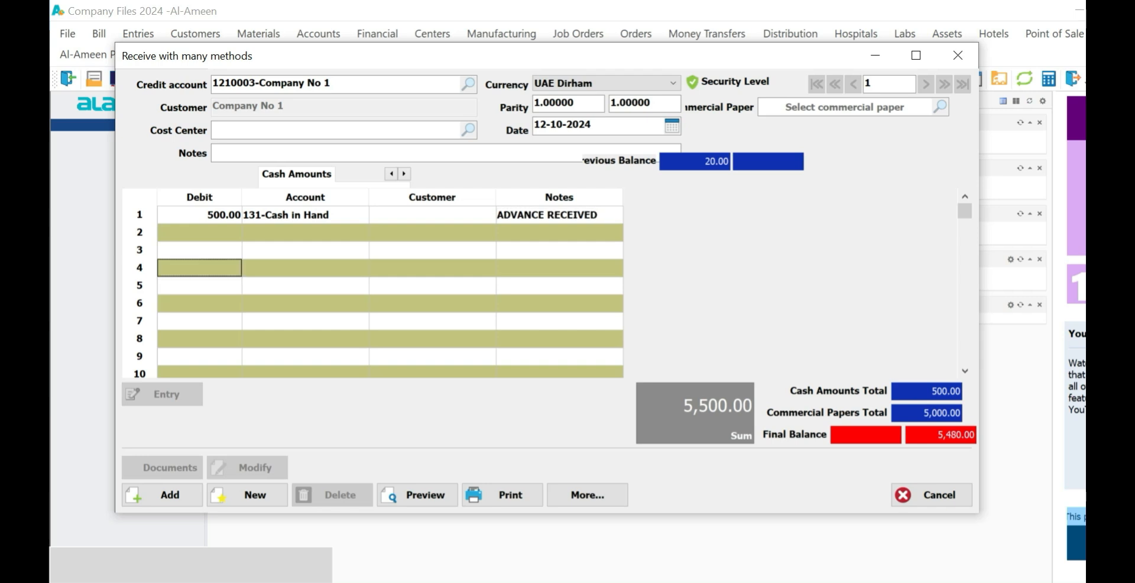
Compare the lines entered in the Commercial Papers and Cash Amounts grids before saving the receipt.
left_click(390, 174)
left_click(403, 174)
left_click(390, 173)
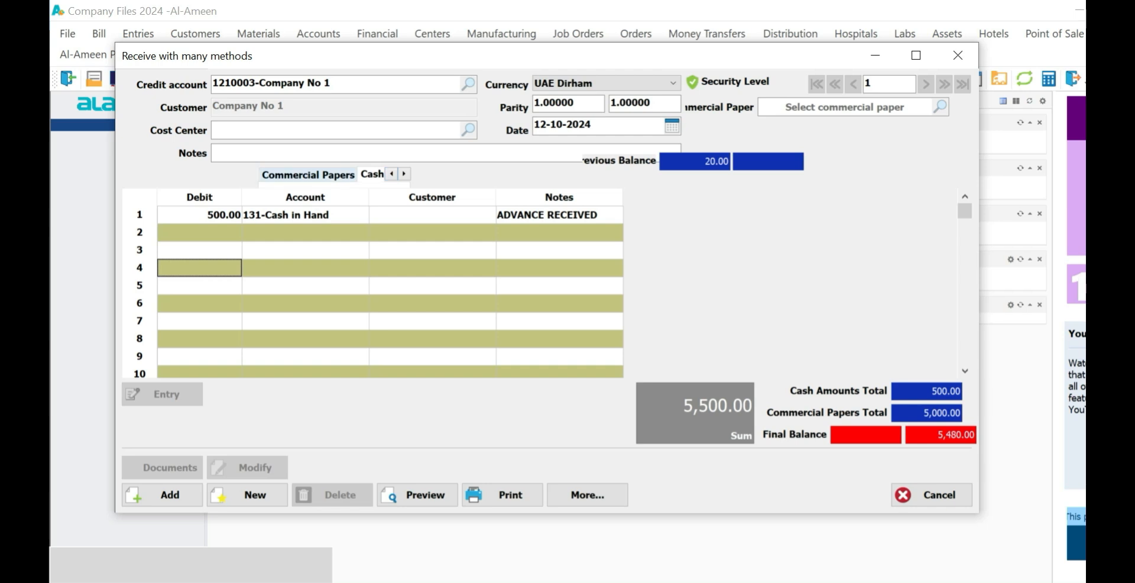
left_click(308, 174)
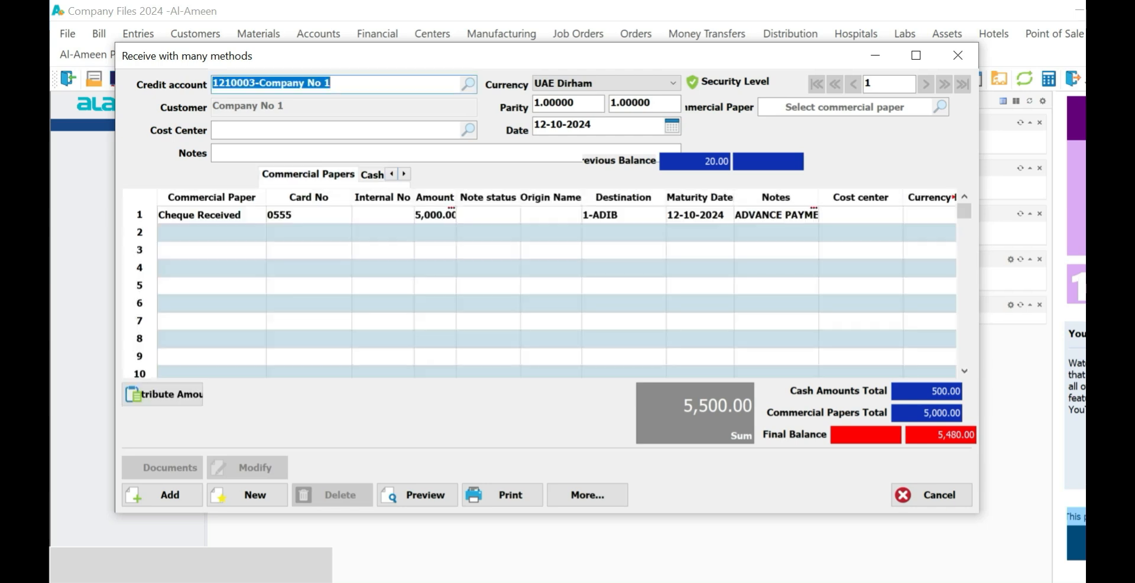
left_click(372, 174)
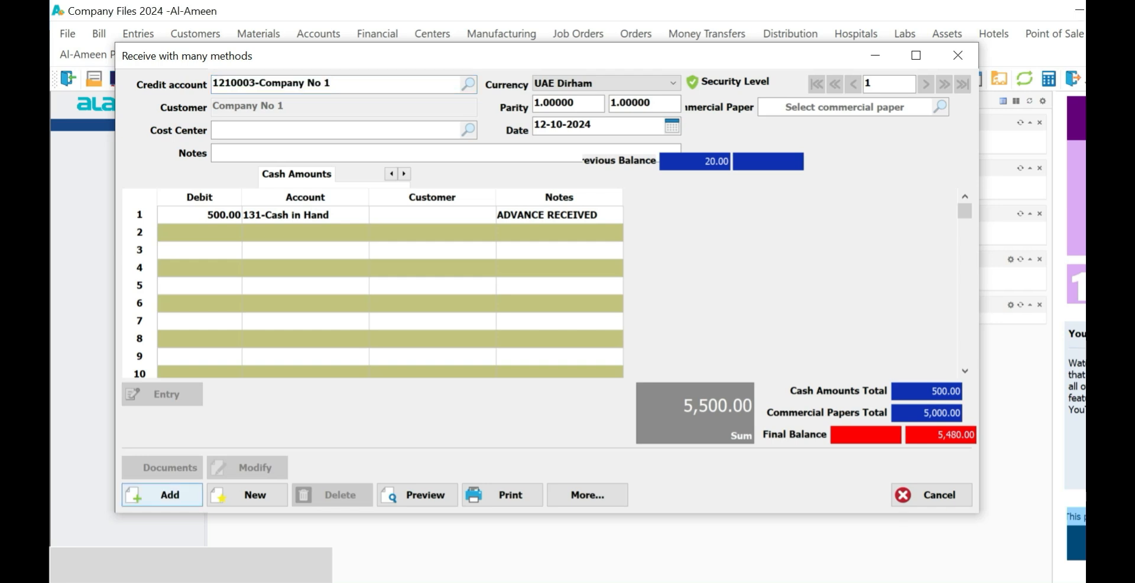
left_click(305, 304)
Save the Company No 1 receipt with its cheque and cash amounts as a new record.
left_click(163, 495)
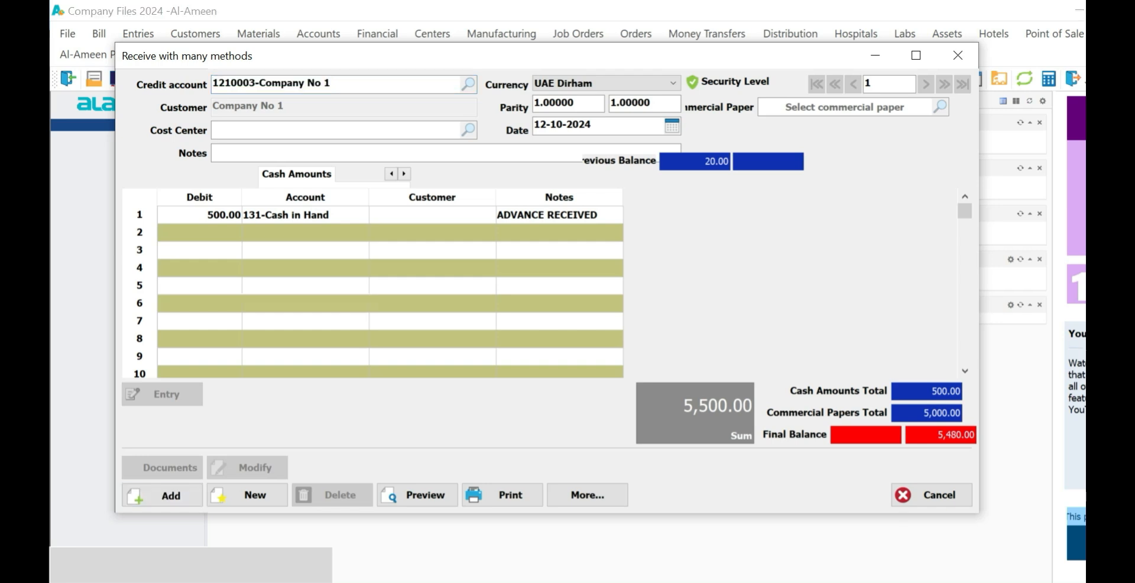
left_click(679, 362)
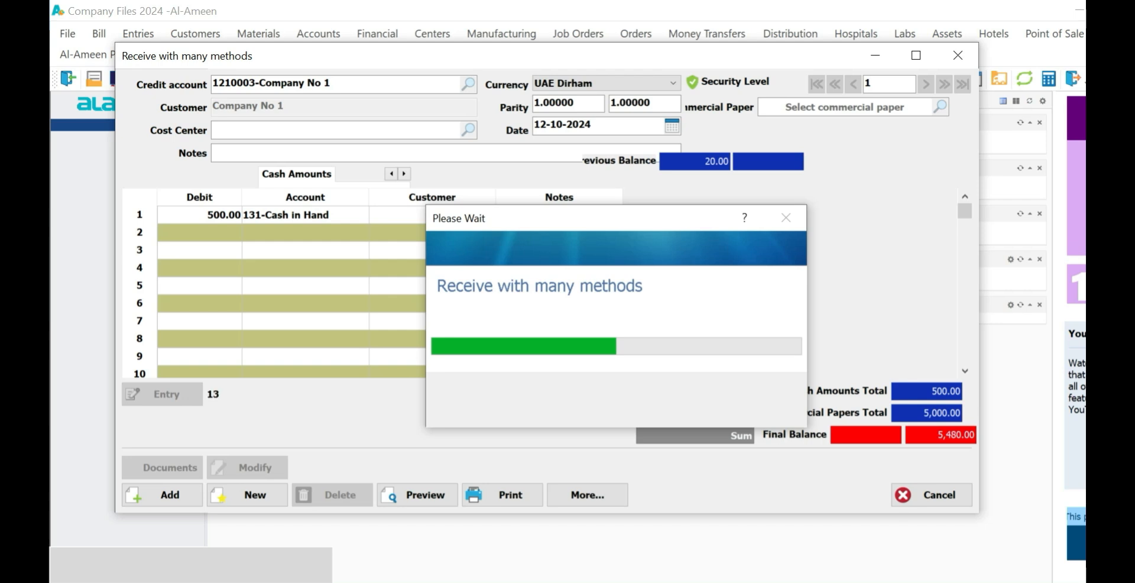
left_click(768, 115)
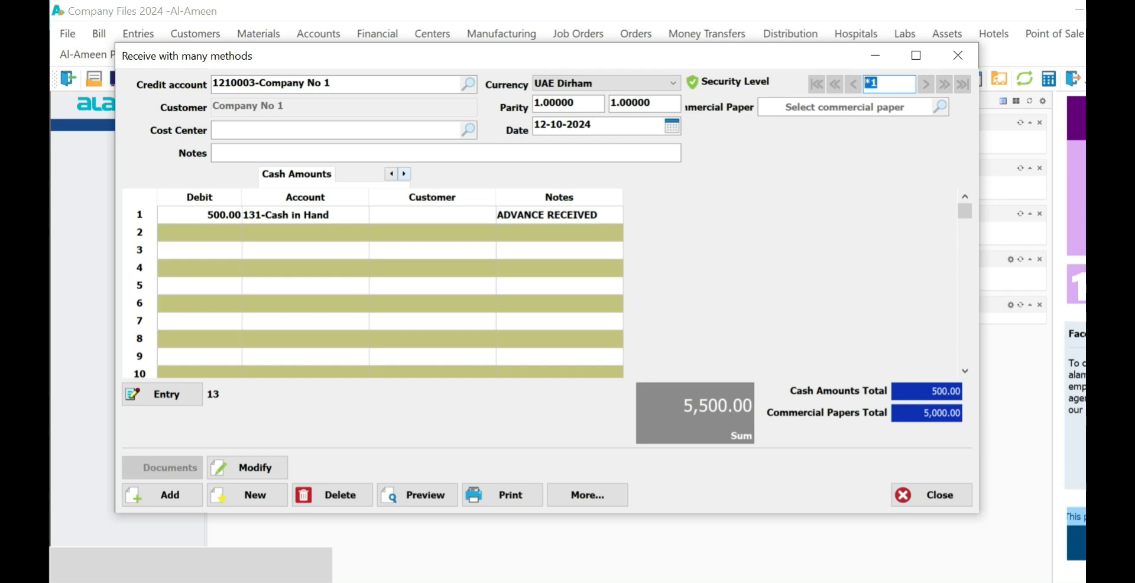
Check the saved receipt's cash and commercial paper lines, including the cheque's note status, and close the receipt window.
left_click(391, 173)
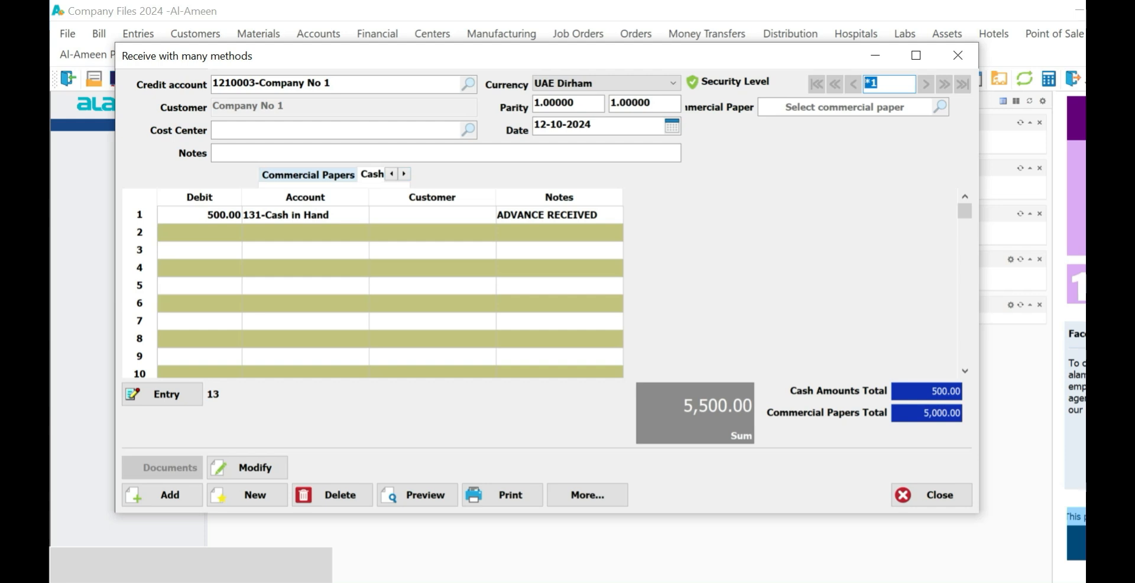
left_click(313, 215)
left_click(207, 215)
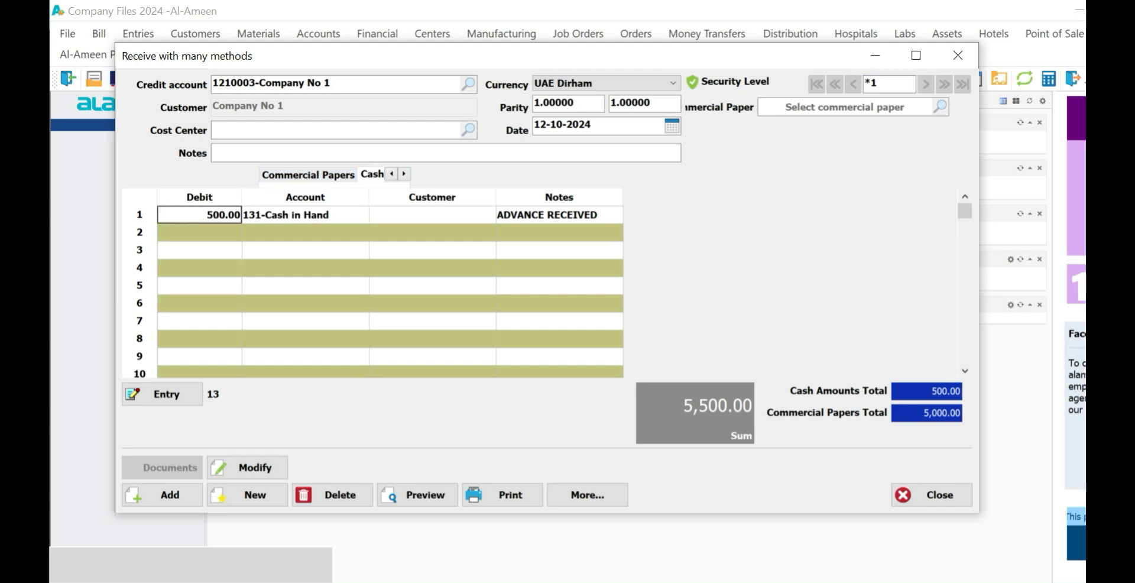
left_click(308, 175)
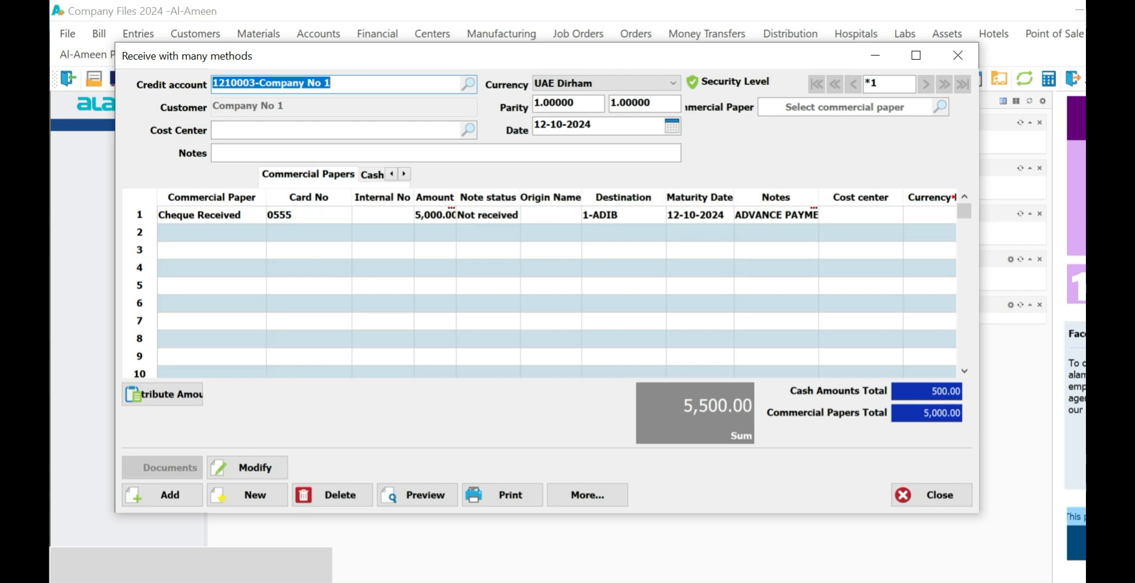
left_click(958, 55)
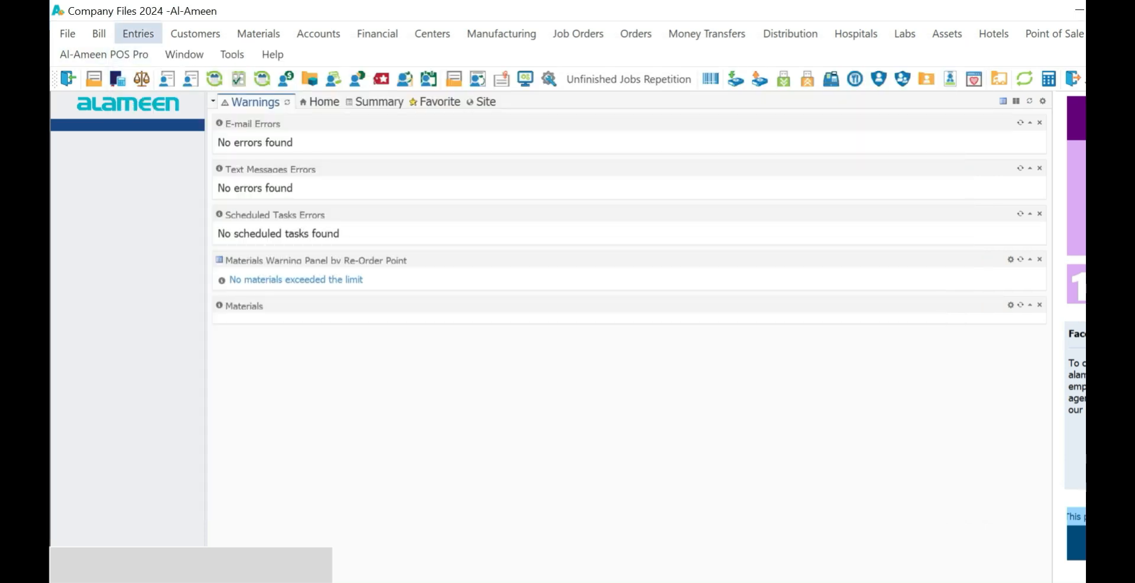
Open the Payment with many methods entry.
left_click(138, 33)
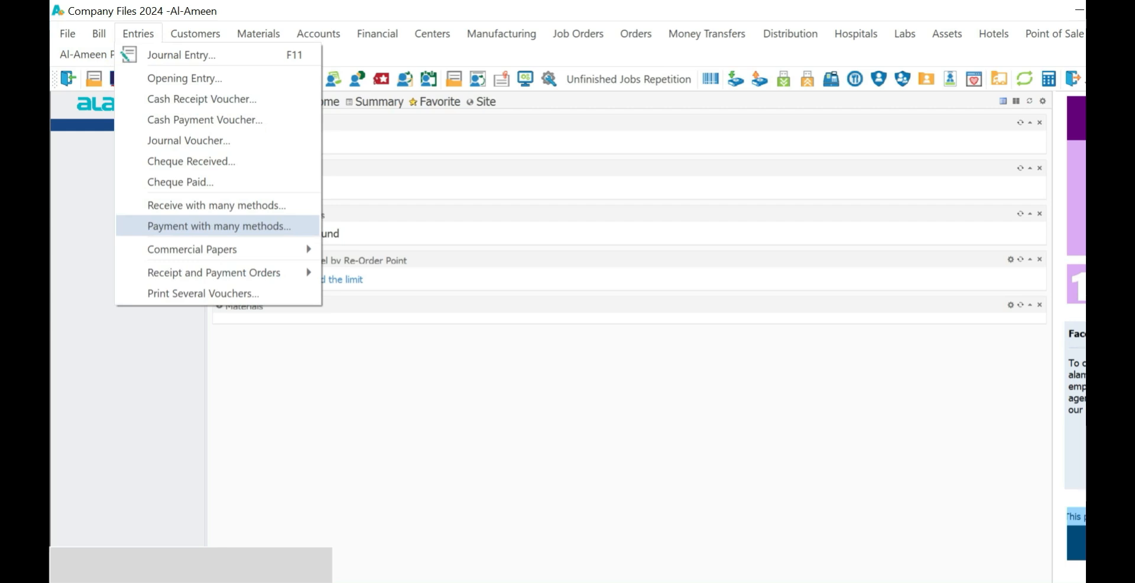